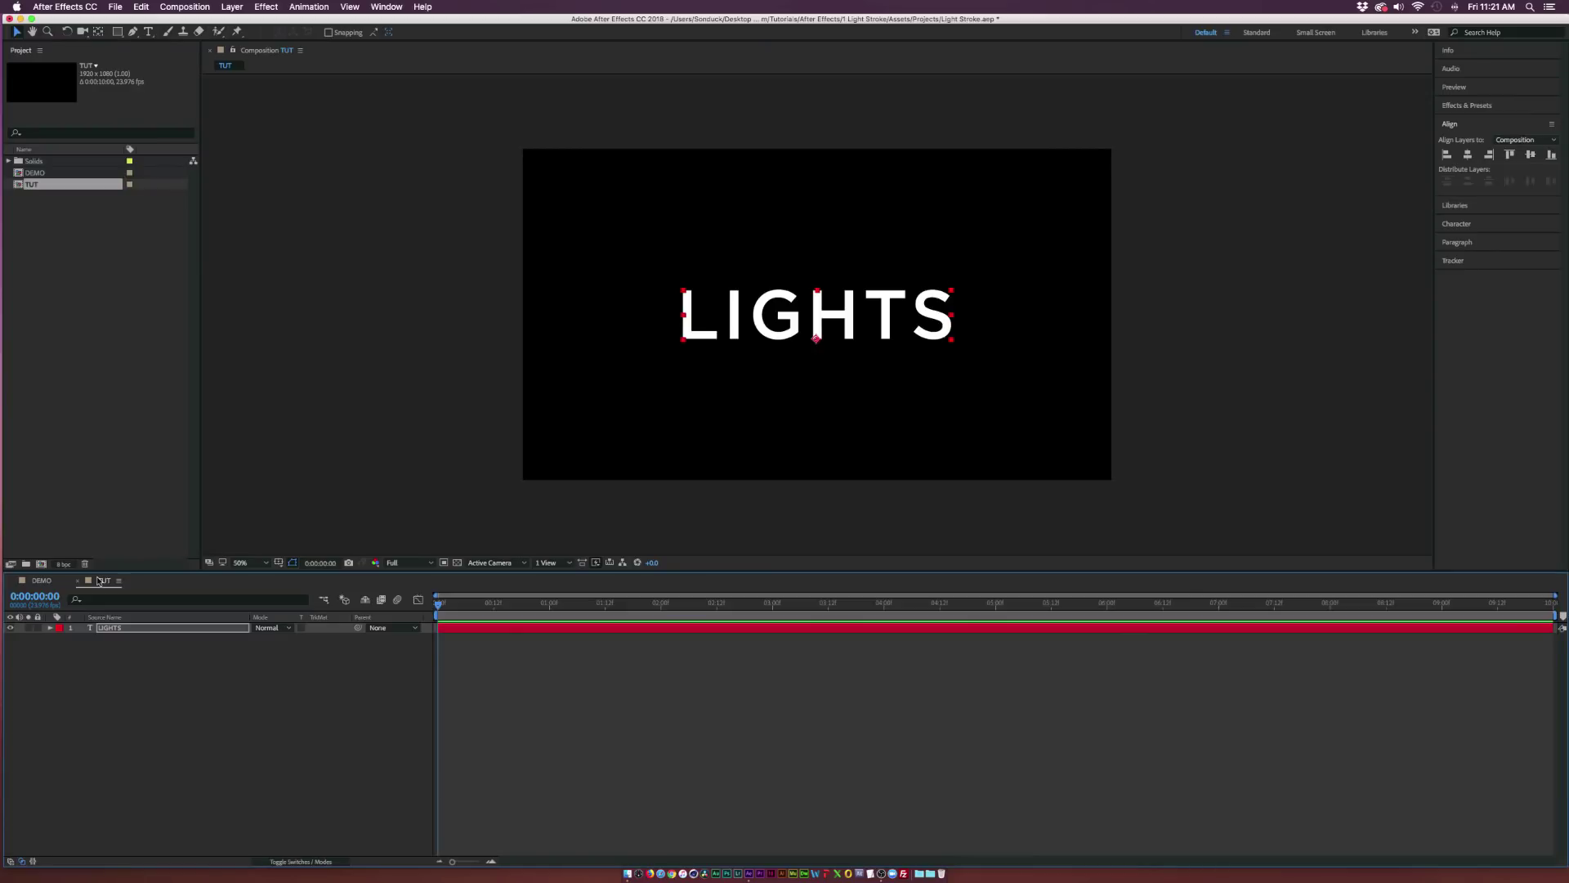
# Create masks from the LIGHTS text layer and reveal the mask paths of the resulting outlines layer
pyautogui.click(163, 657)
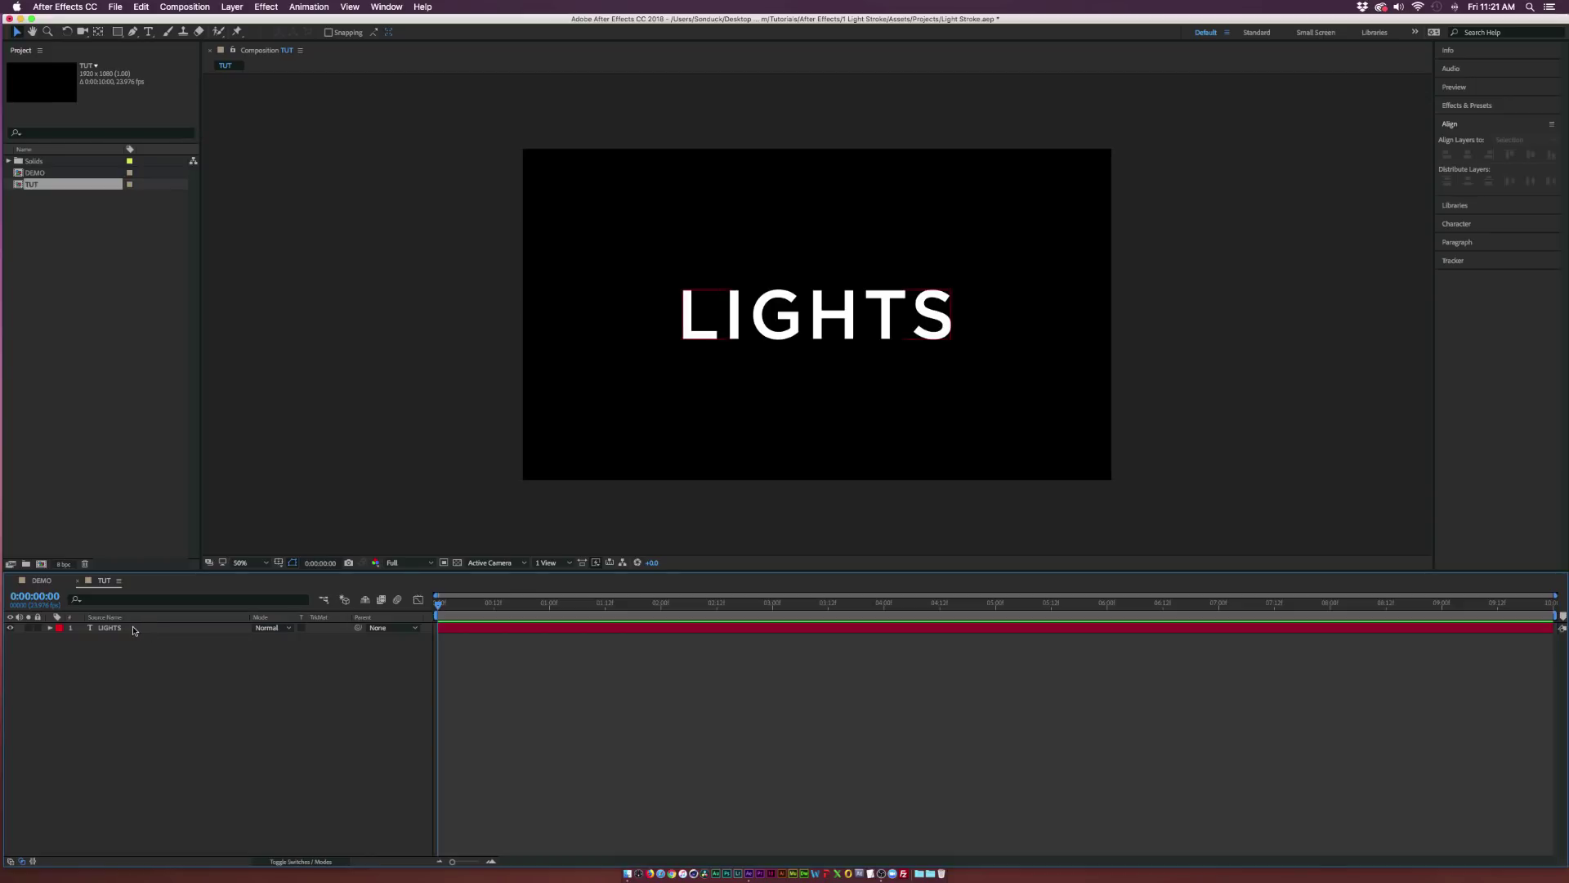
pyautogui.click(133, 629)
pyautogui.rightClick(133, 630)
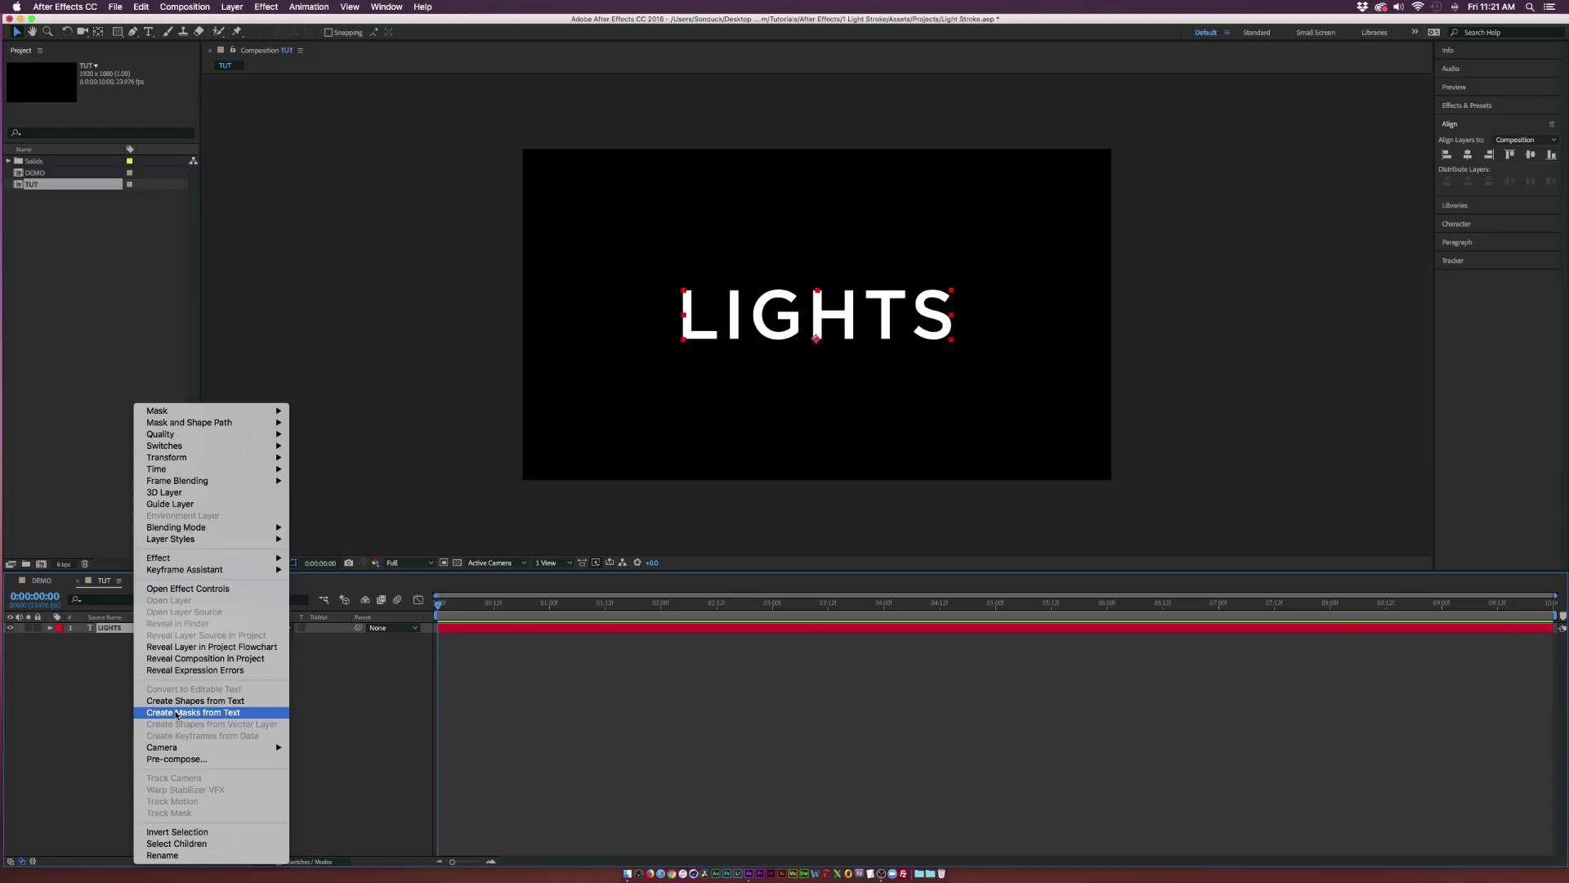
pyautogui.click(176, 714)
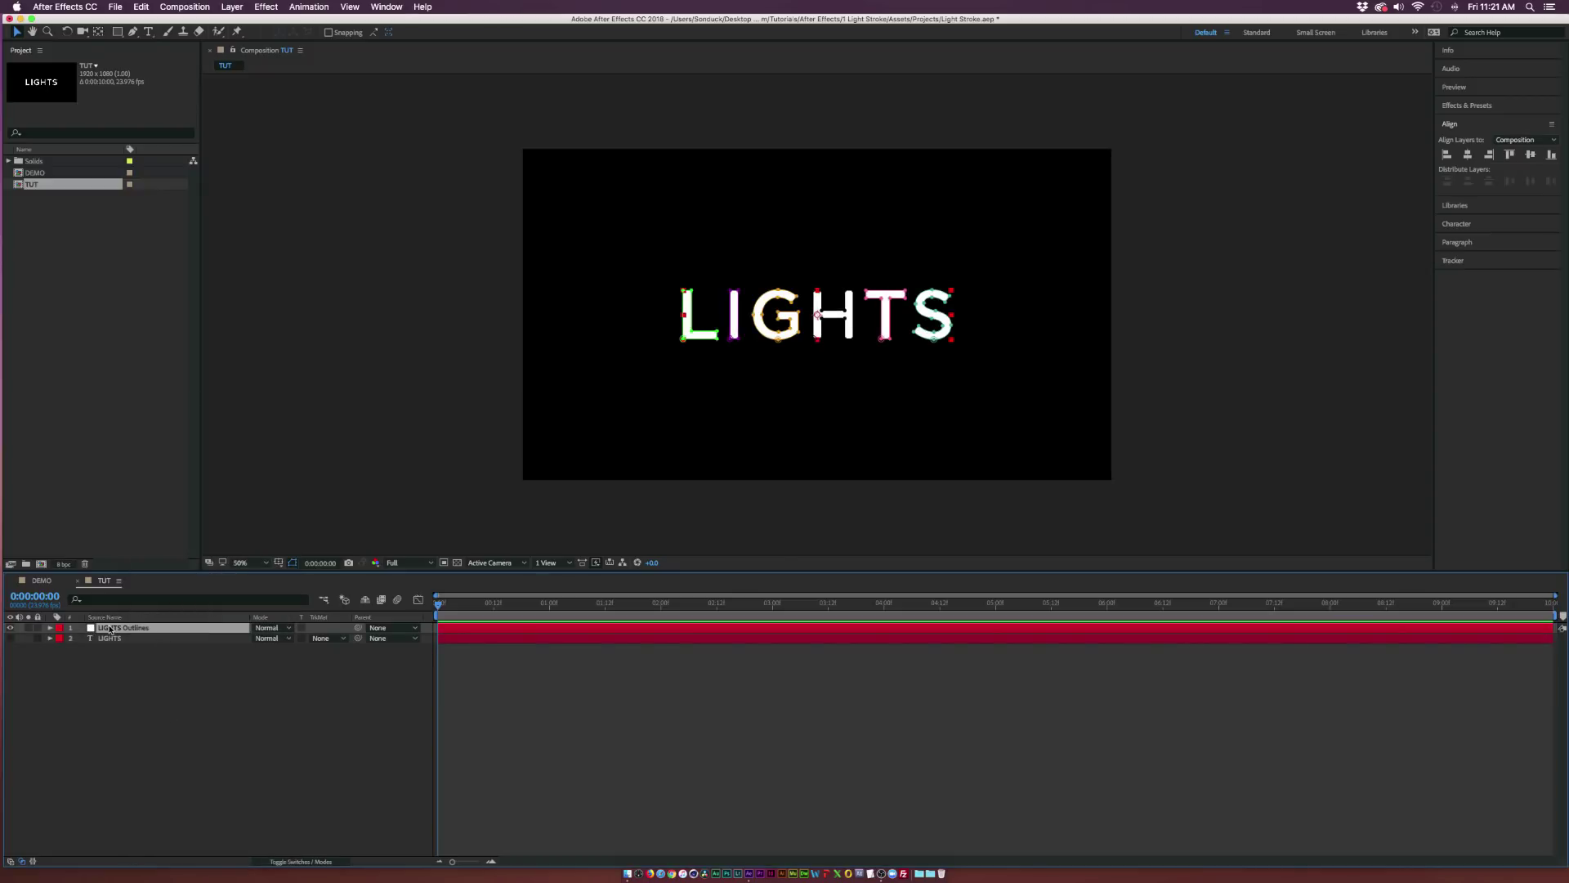
pyautogui.press('m')
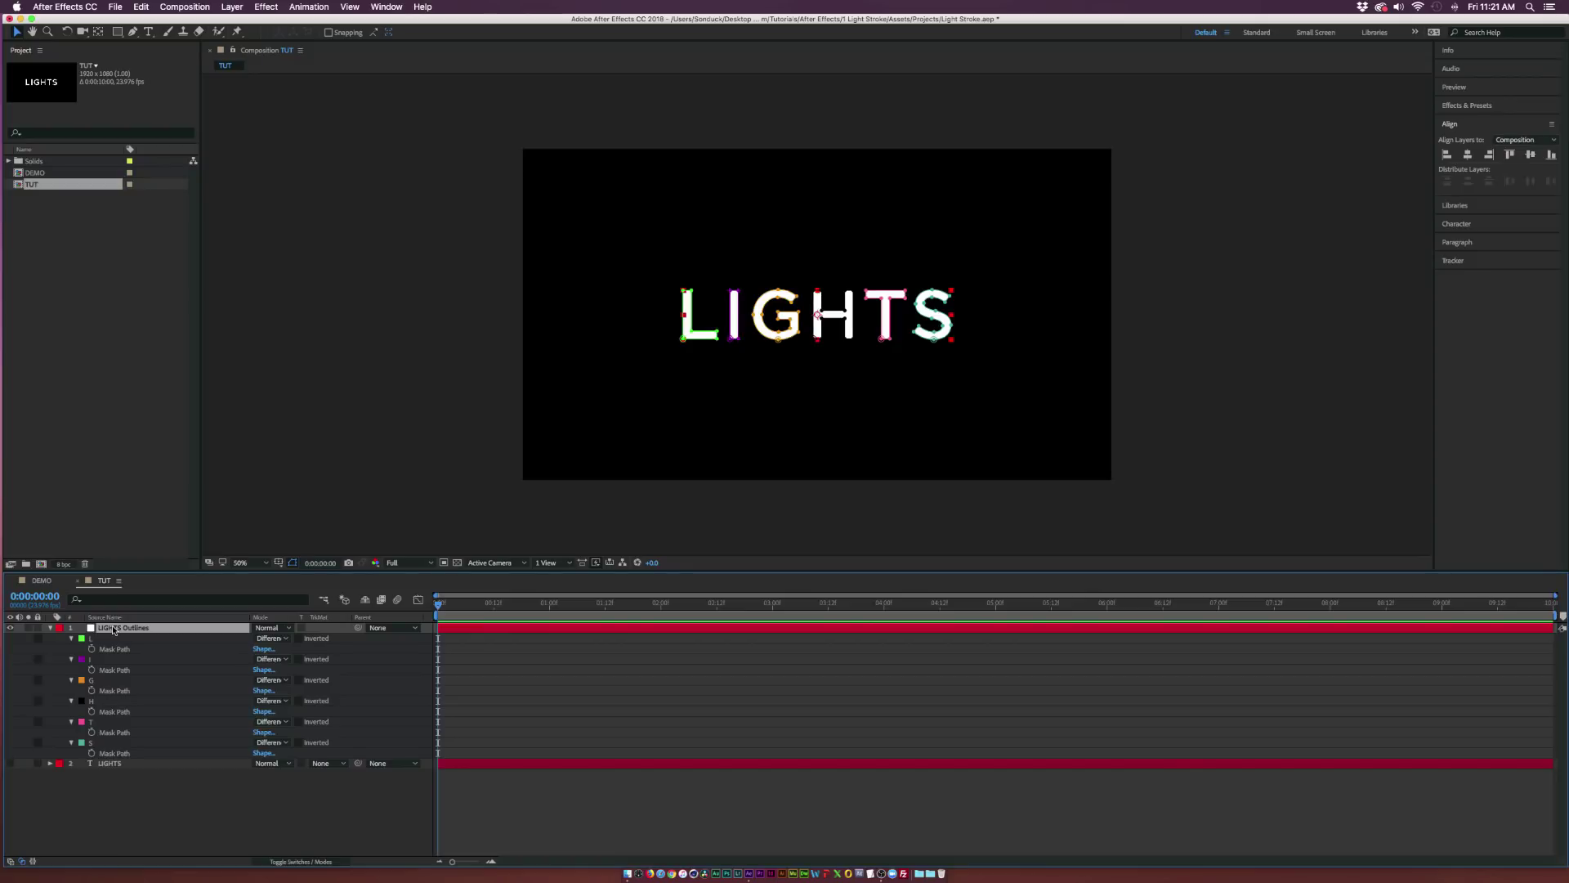
# Apply the Stroke effect to the LIGHTS Outlines layer with its Paint Style set to On Transparent
pyautogui.click(266, 7)
pyautogui.moveTo(327, 157)
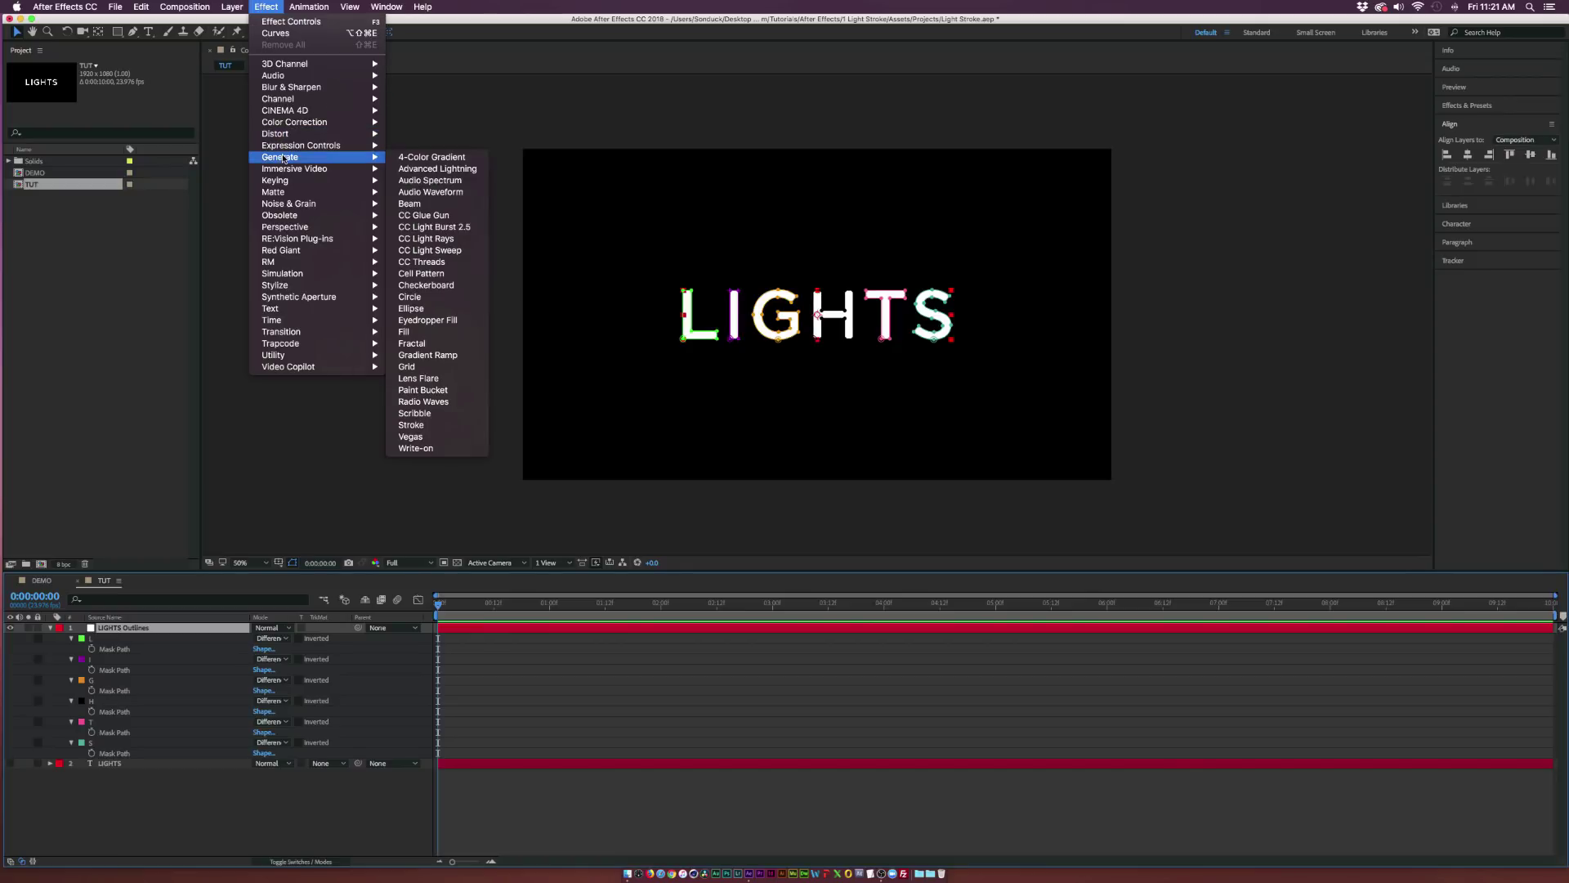
pyautogui.click(413, 425)
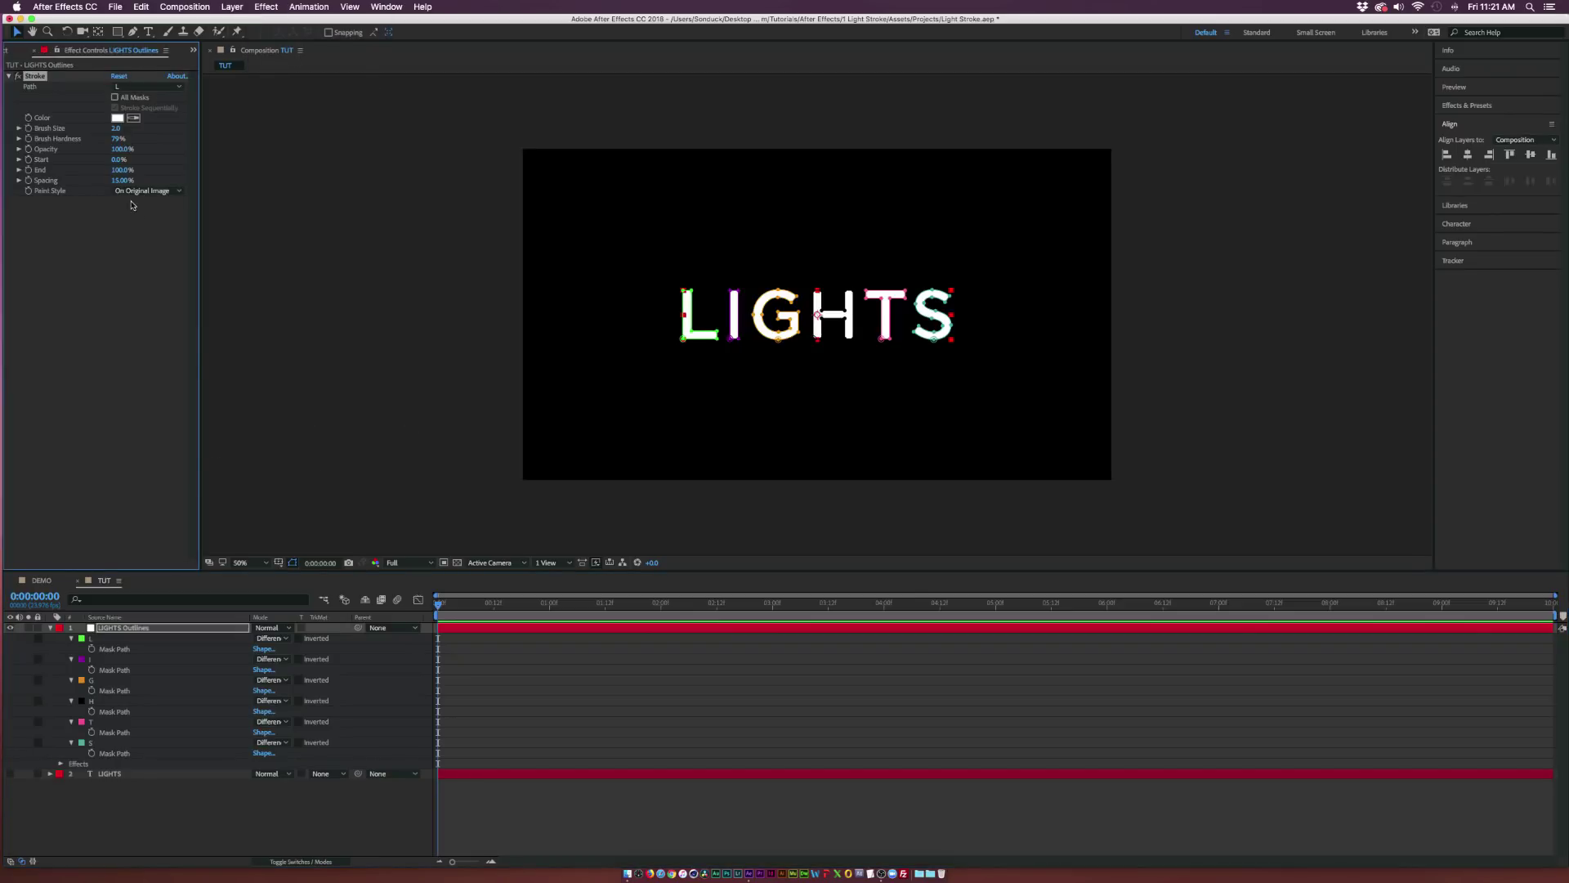
pyautogui.click(139, 190)
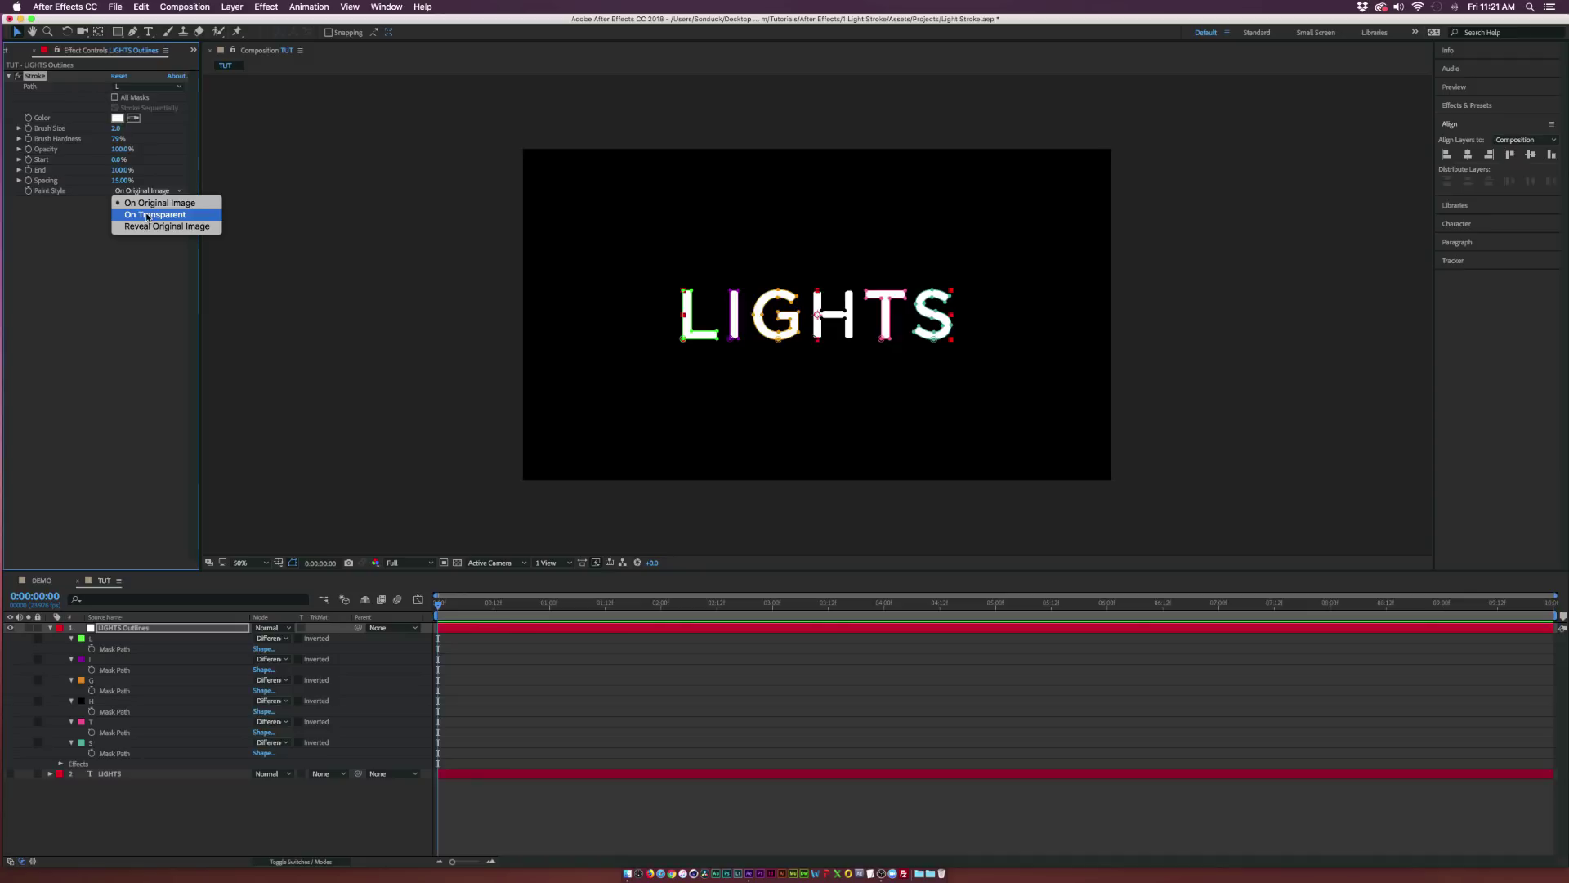
pyautogui.click(144, 218)
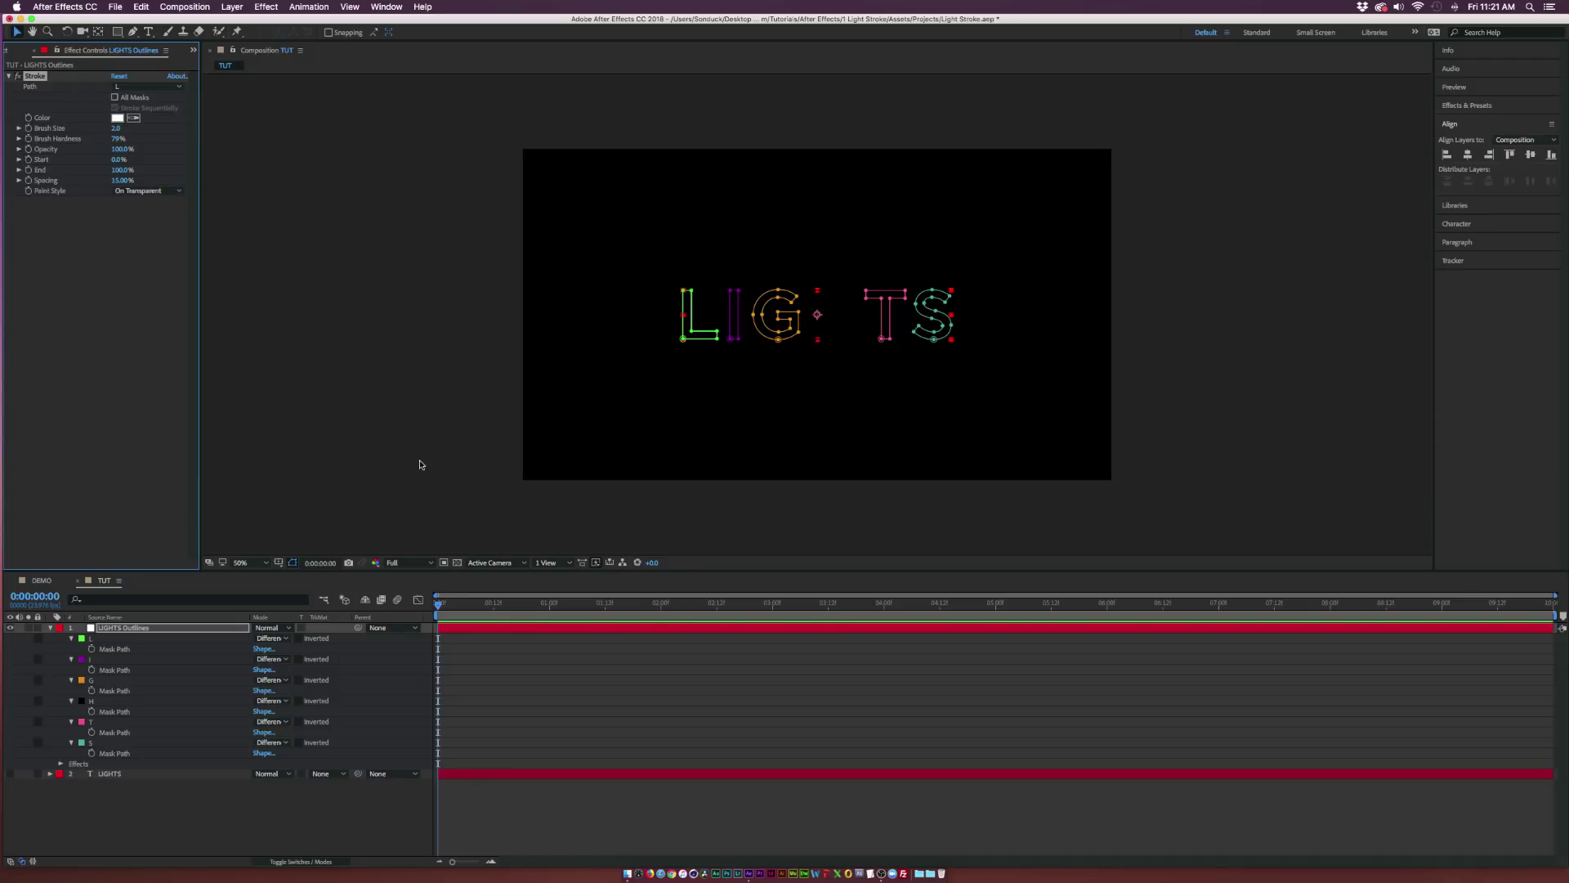
pyautogui.click(484, 606)
pyautogui.click(366, 803)
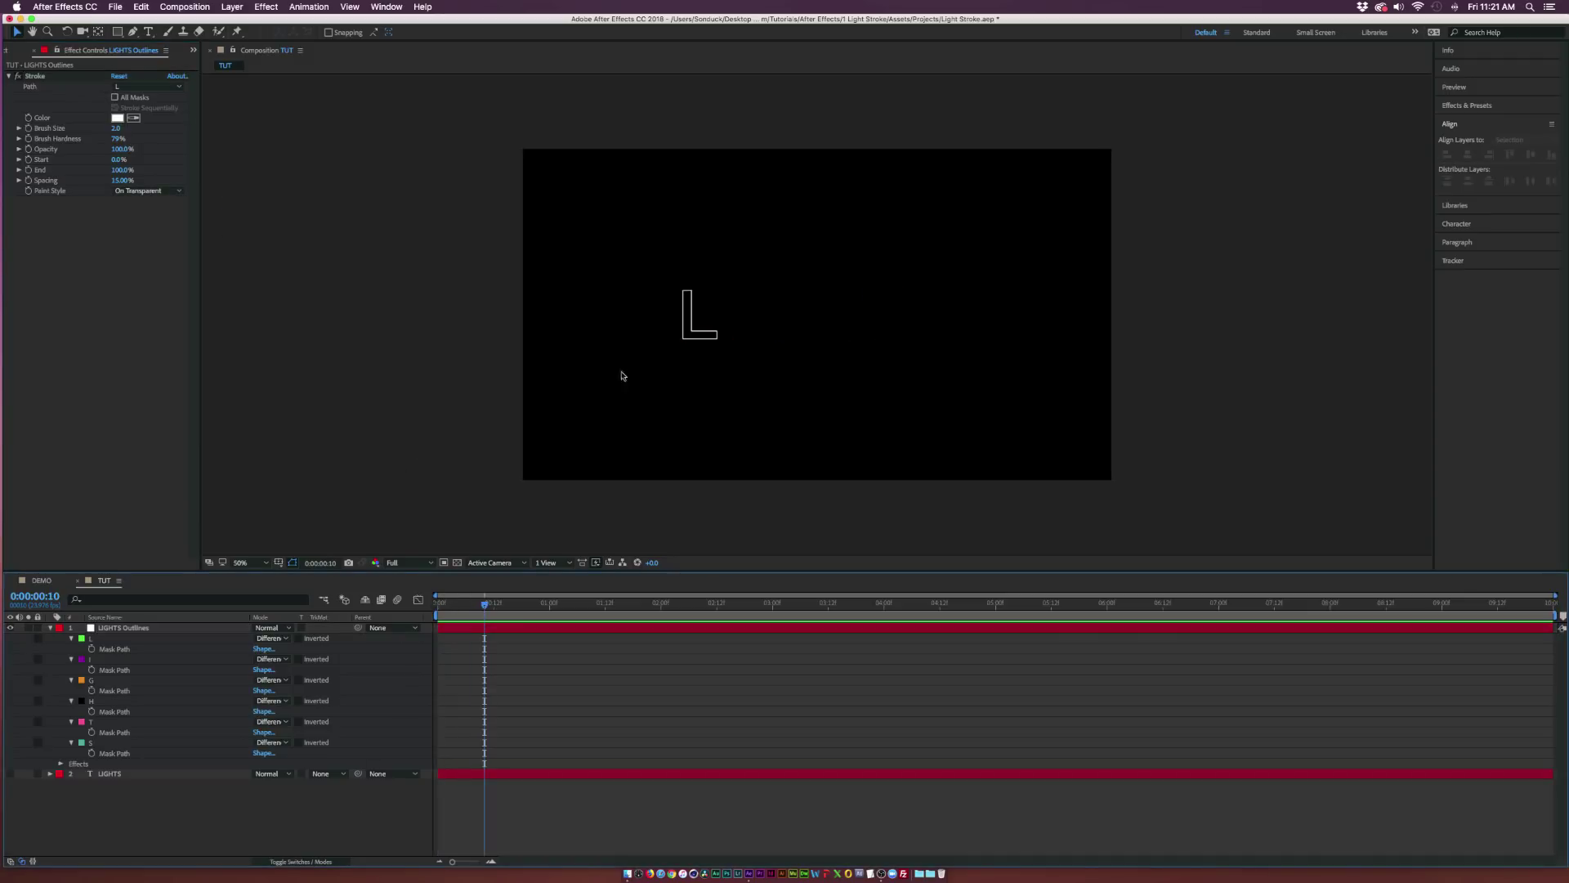
# Make the Stroke effect use All Masks and hide the mask paths in the composition view
pyautogui.click(152, 629)
pyautogui.click(131, 101)
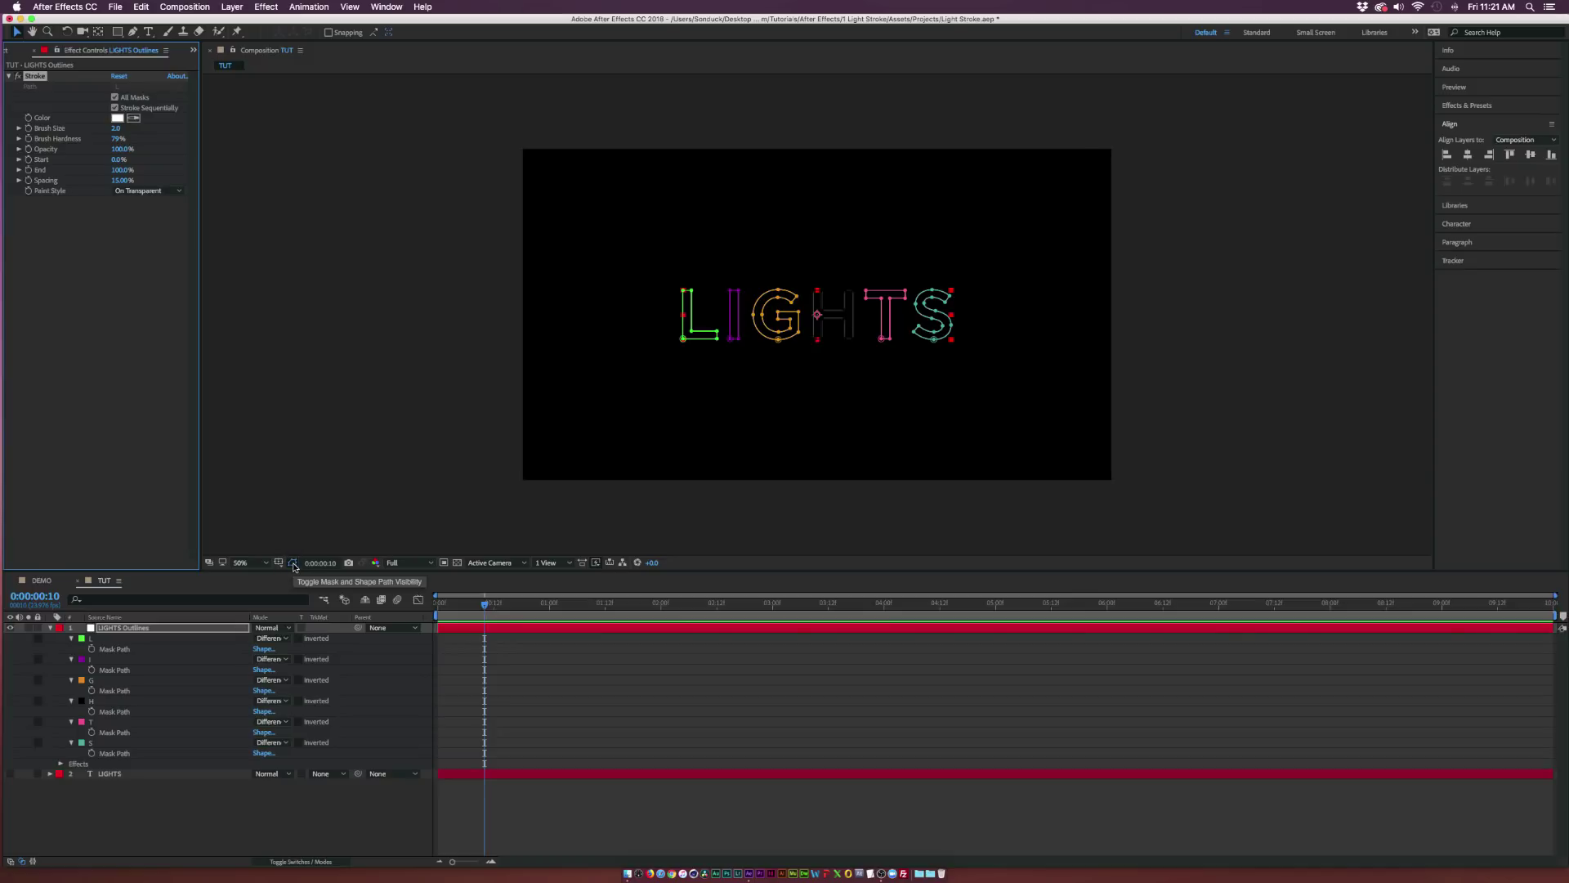
pyautogui.click(294, 567)
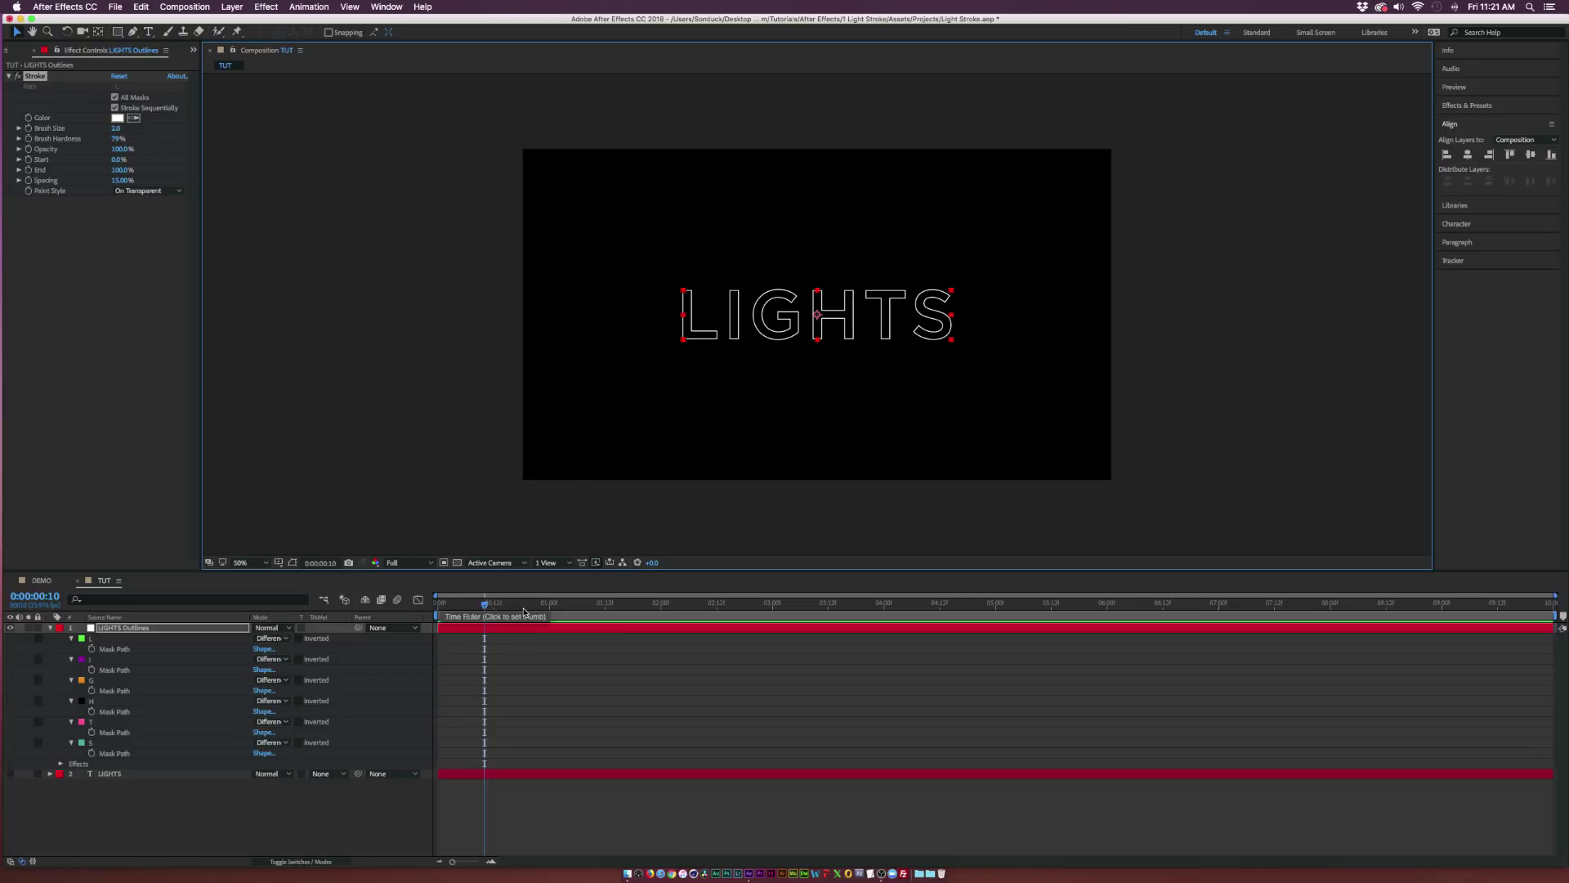
pyautogui.press('space')
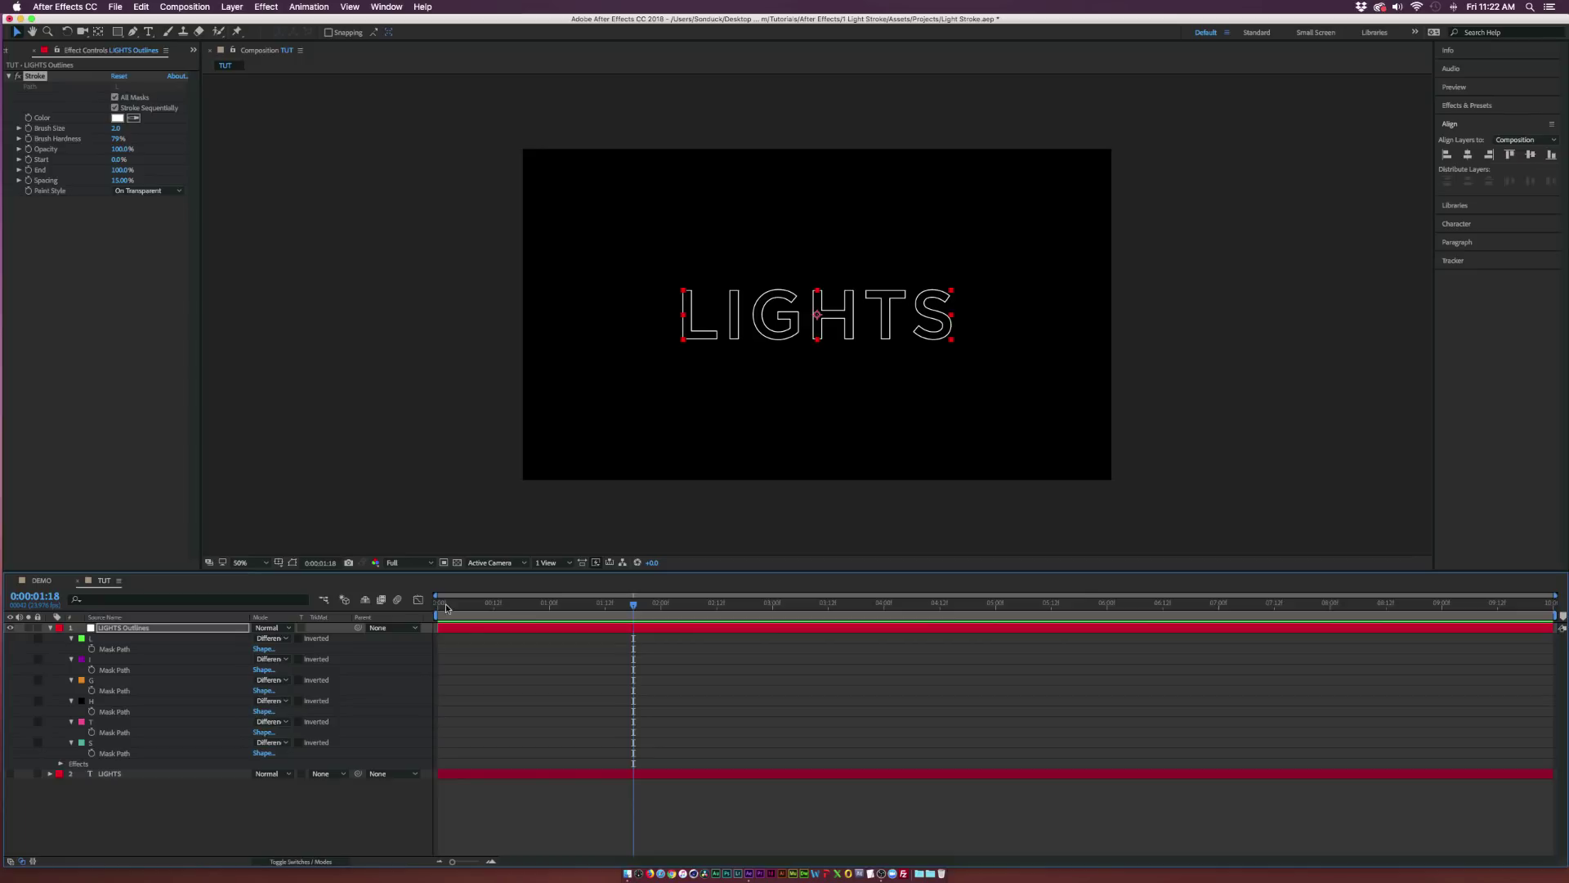
# Keyframe the Stroke's Start at 100% on the first frame and turn off Stroke Sequentially
pyautogui.moveTo(444, 604); pyautogui.dragTo(439, 606)
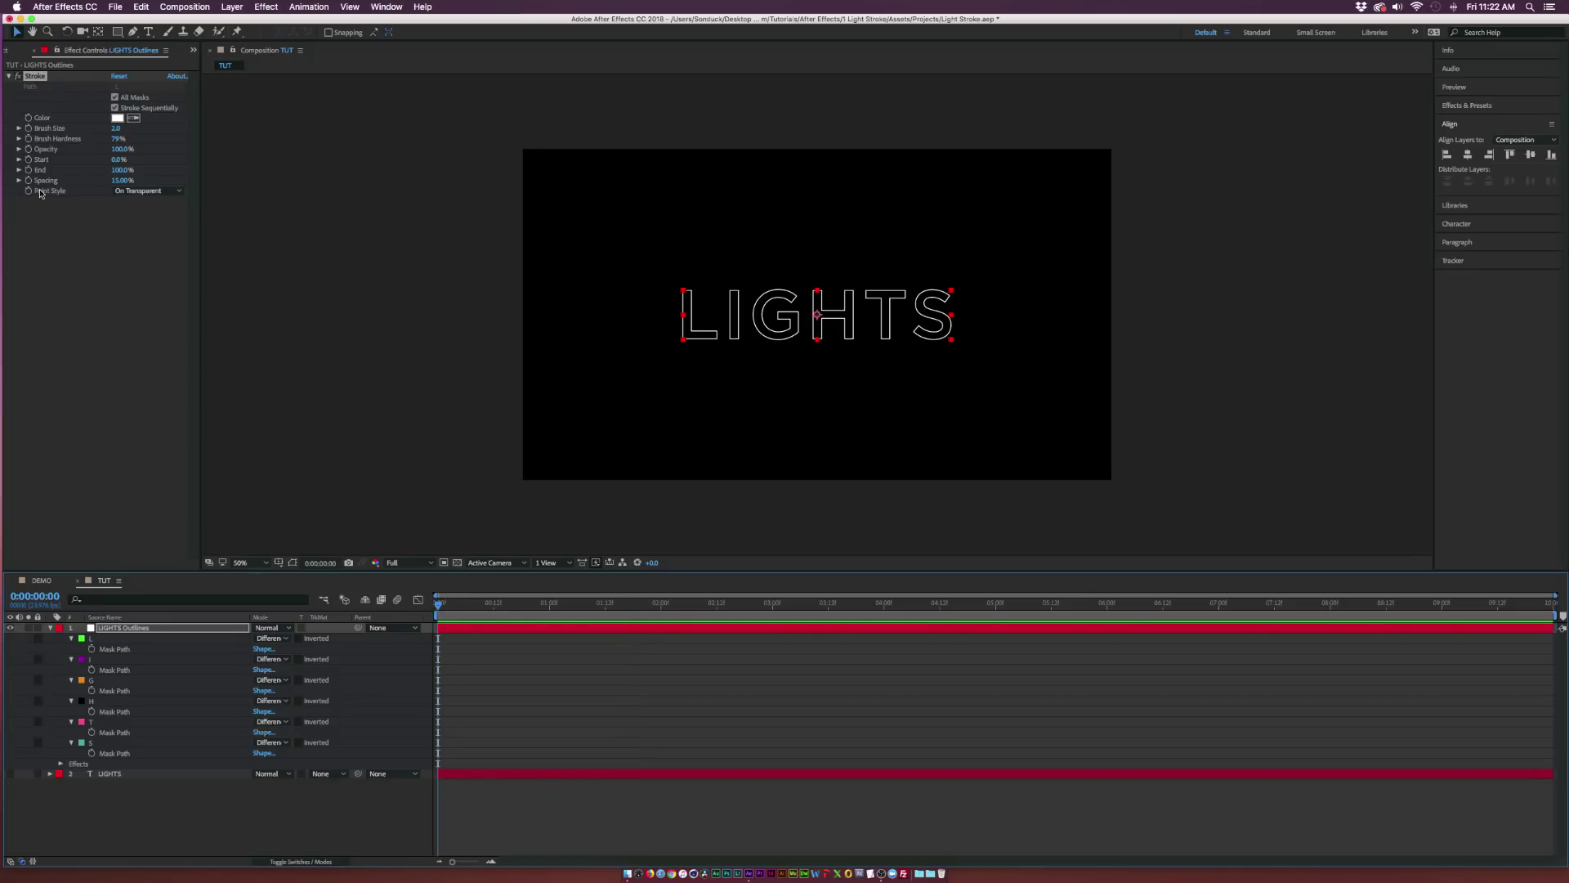
pyautogui.click(28, 159)
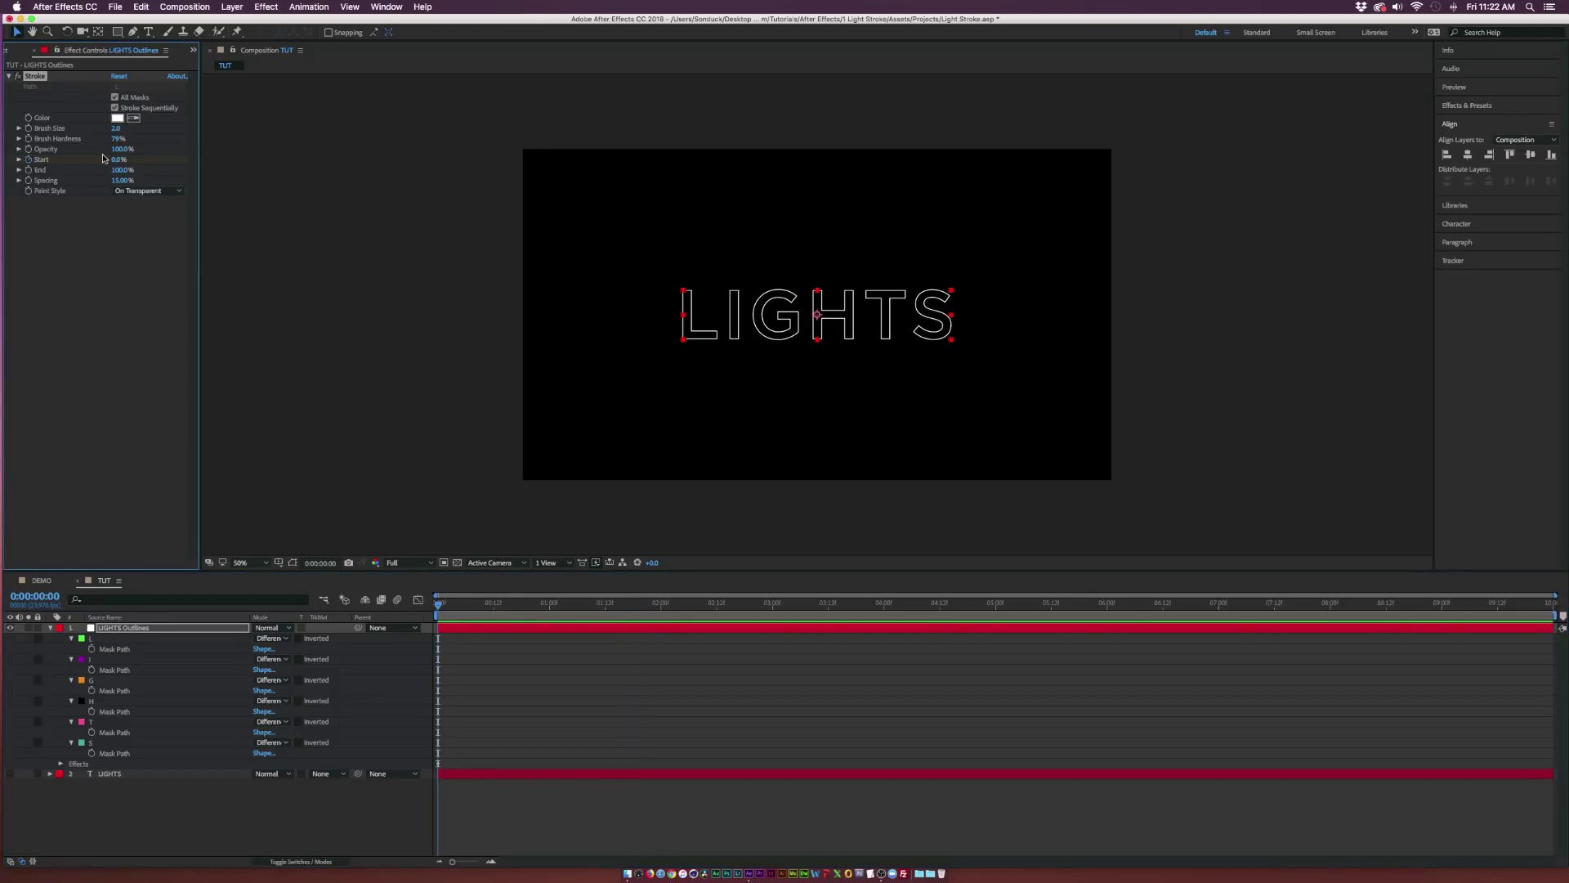
pyautogui.moveTo(109, 159)
pyautogui.mouseDown()
pyautogui.moveTo(135, 160)
pyautogui.moveTo(116, 160)
pyautogui.mouseUp()
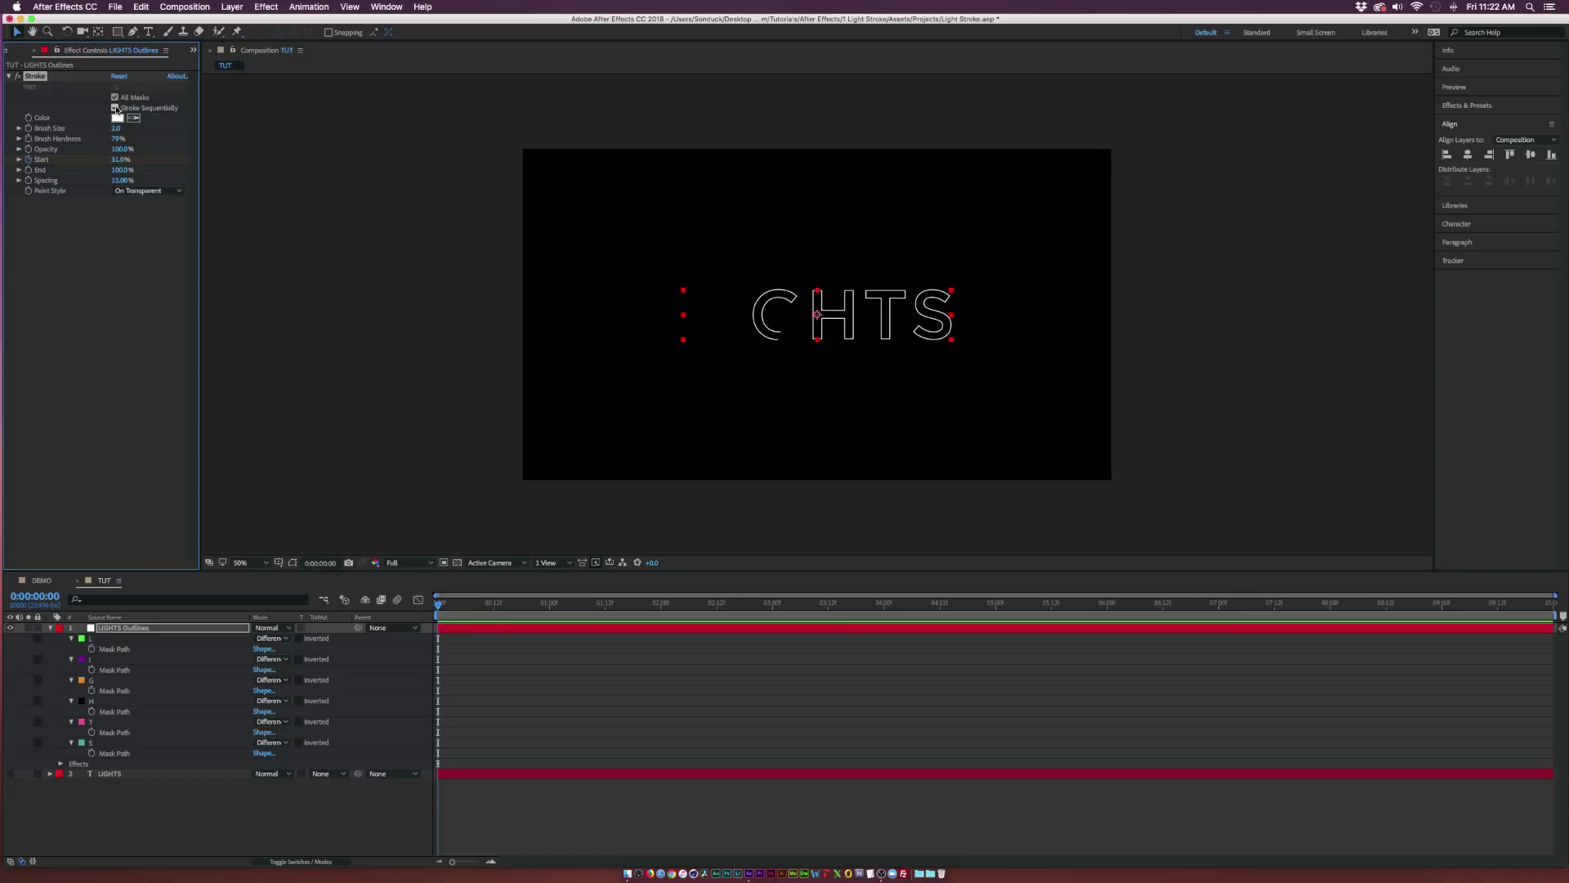
pyautogui.click(115, 108)
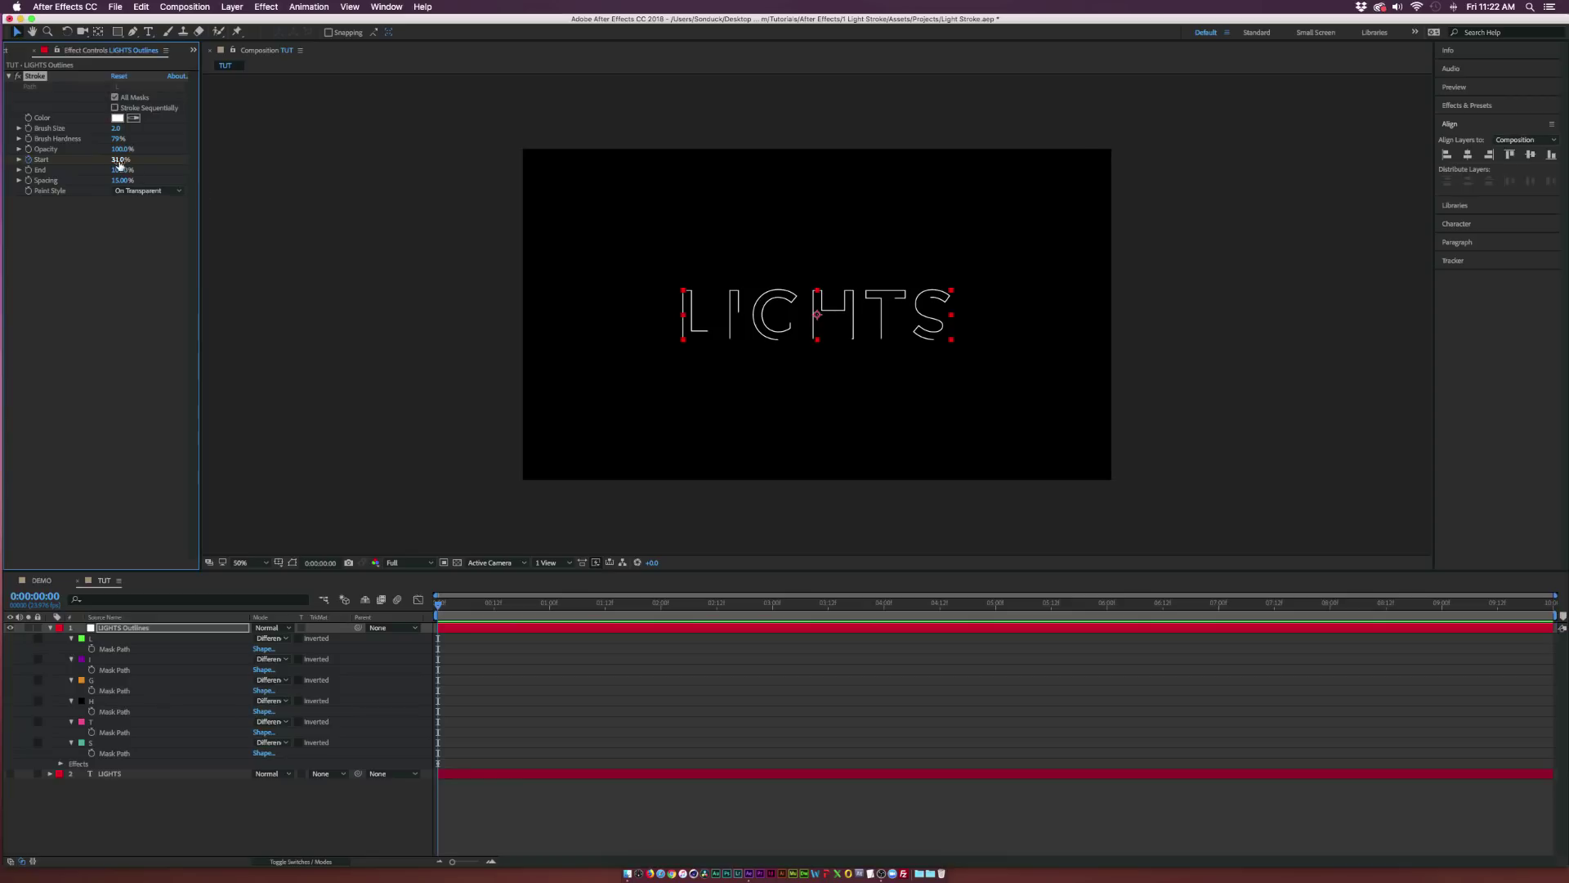
pyautogui.moveTo(120, 159); pyautogui.dragTo(196, 170)
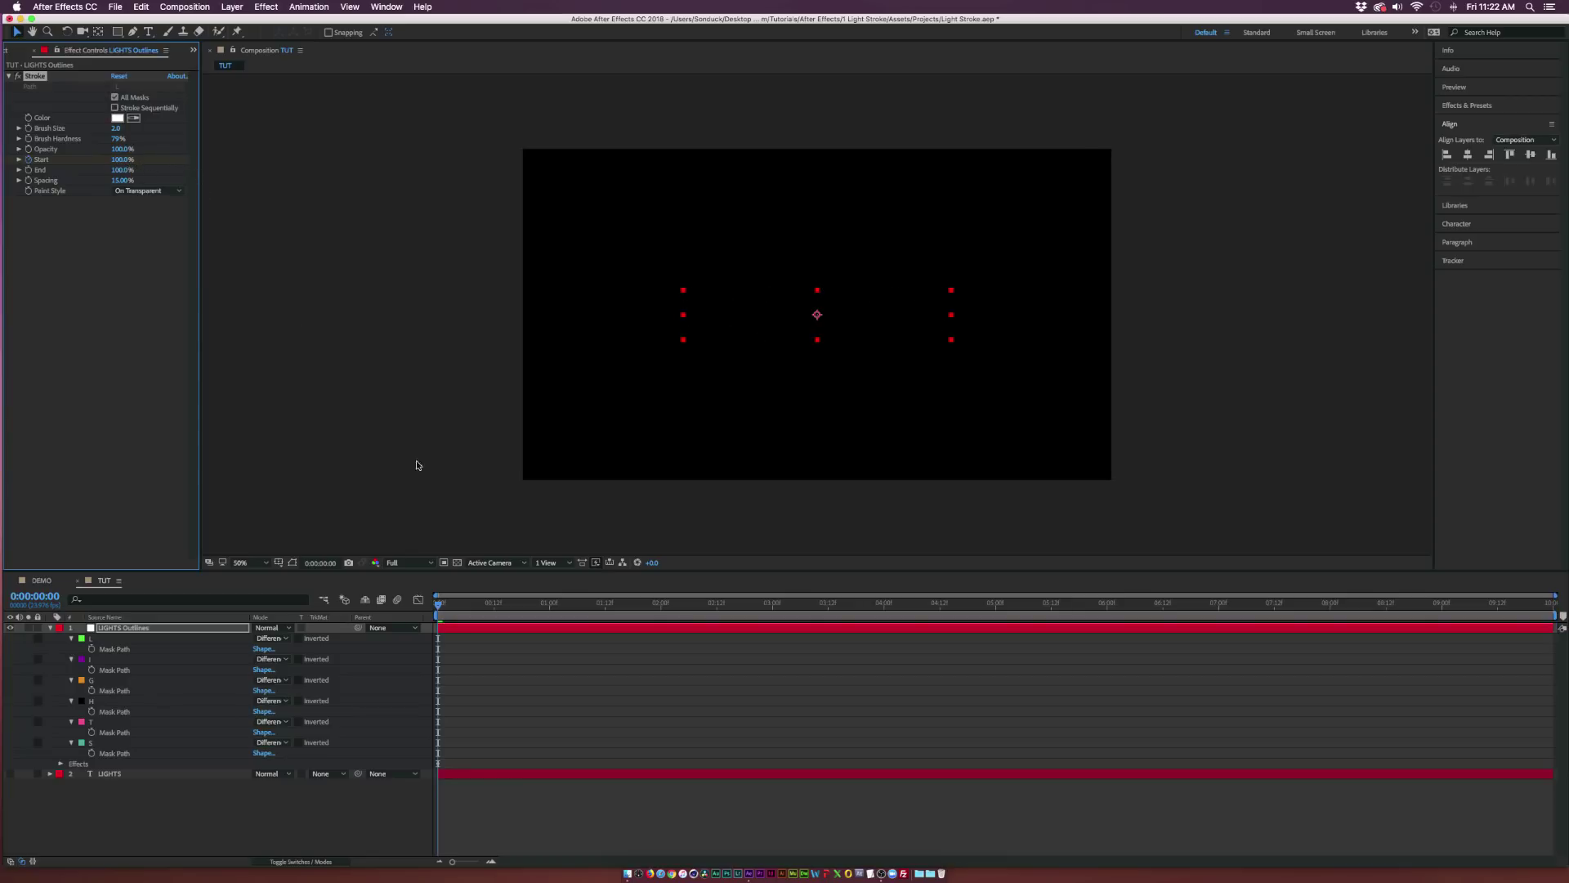
# Set the Stroke's Start to 0% at 0:00:03:00 and scrub through the animation to check it
pyautogui.moveTo(591, 609); pyautogui.dragTo(772, 609)
pyautogui.moveTo(121, 159); pyautogui.dragTo(2, 155)
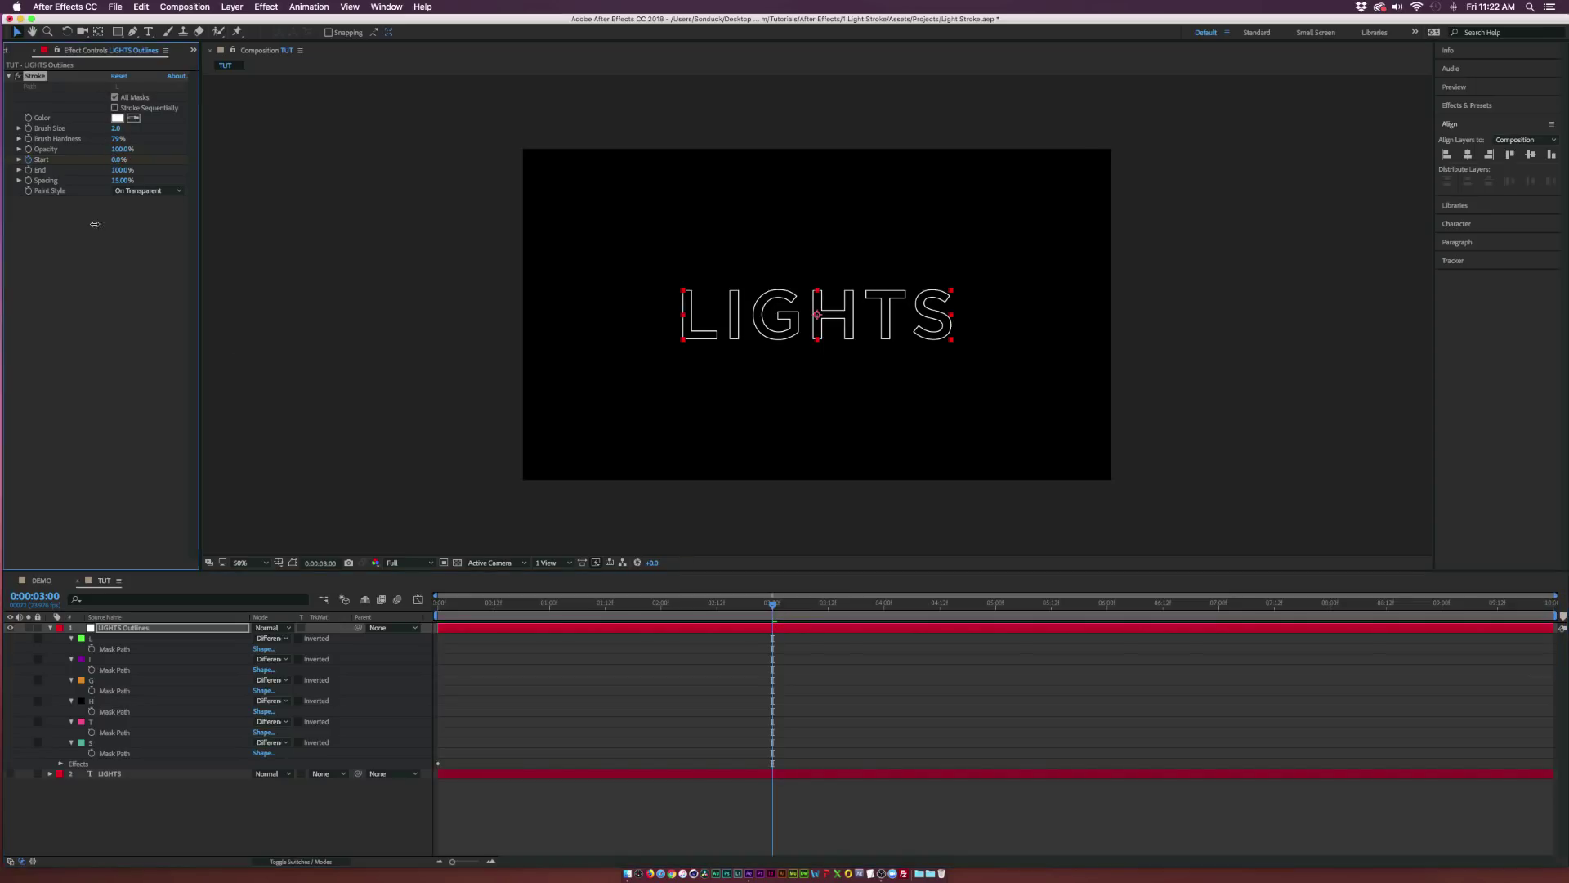
pyautogui.moveTo(452, 609)
pyautogui.mouseDown()
pyautogui.moveTo(801, 614)
pyautogui.moveTo(768, 615)
pyautogui.mouseUp()
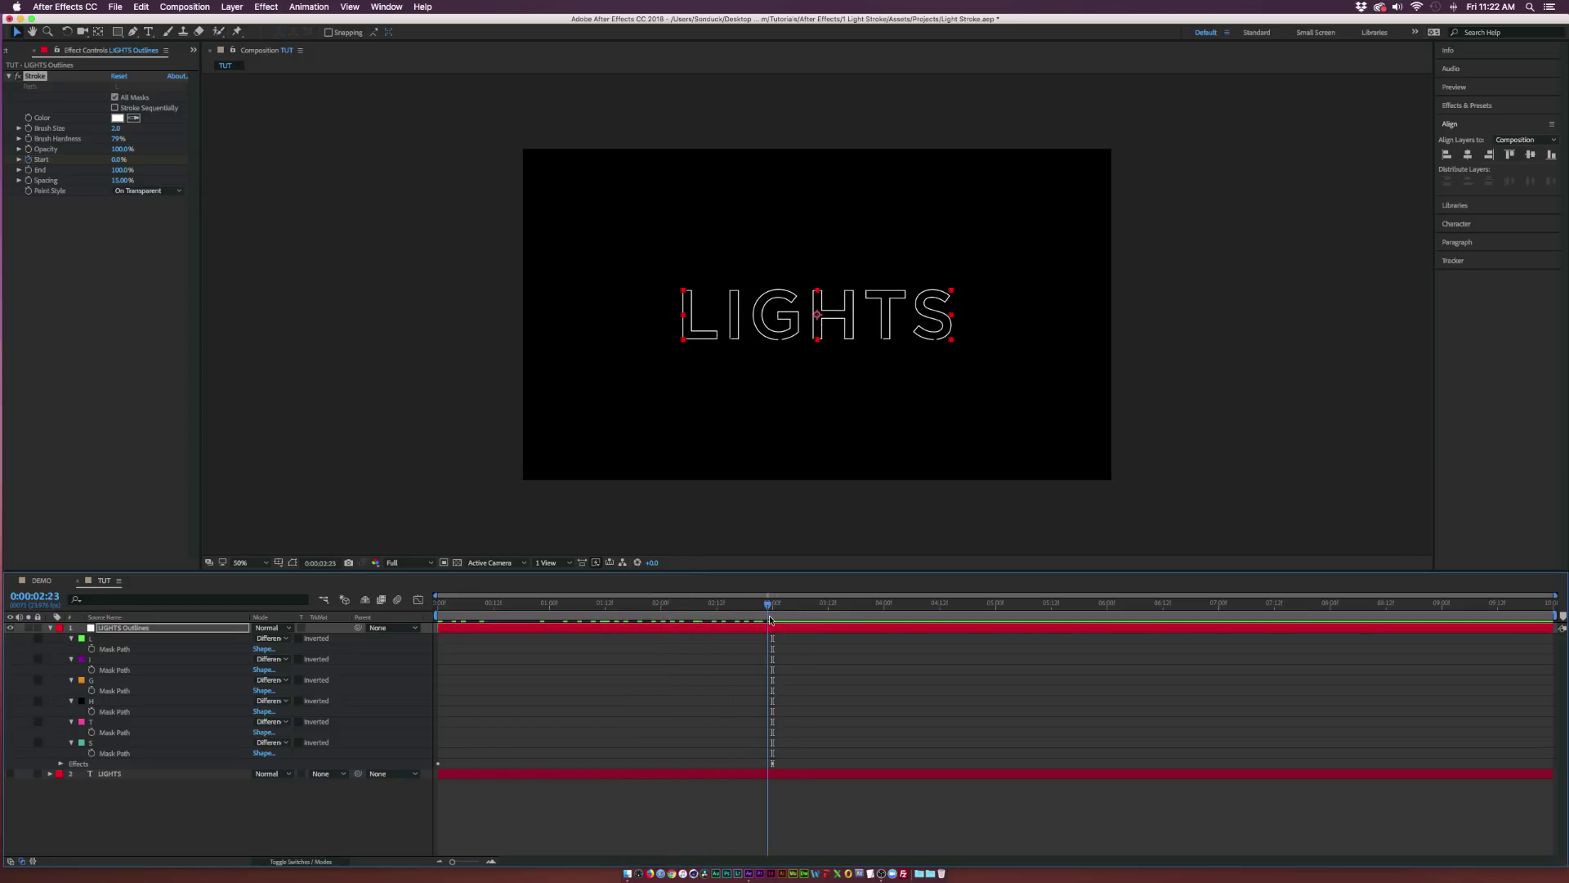
pyautogui.click(593, 676)
pyautogui.press('u')
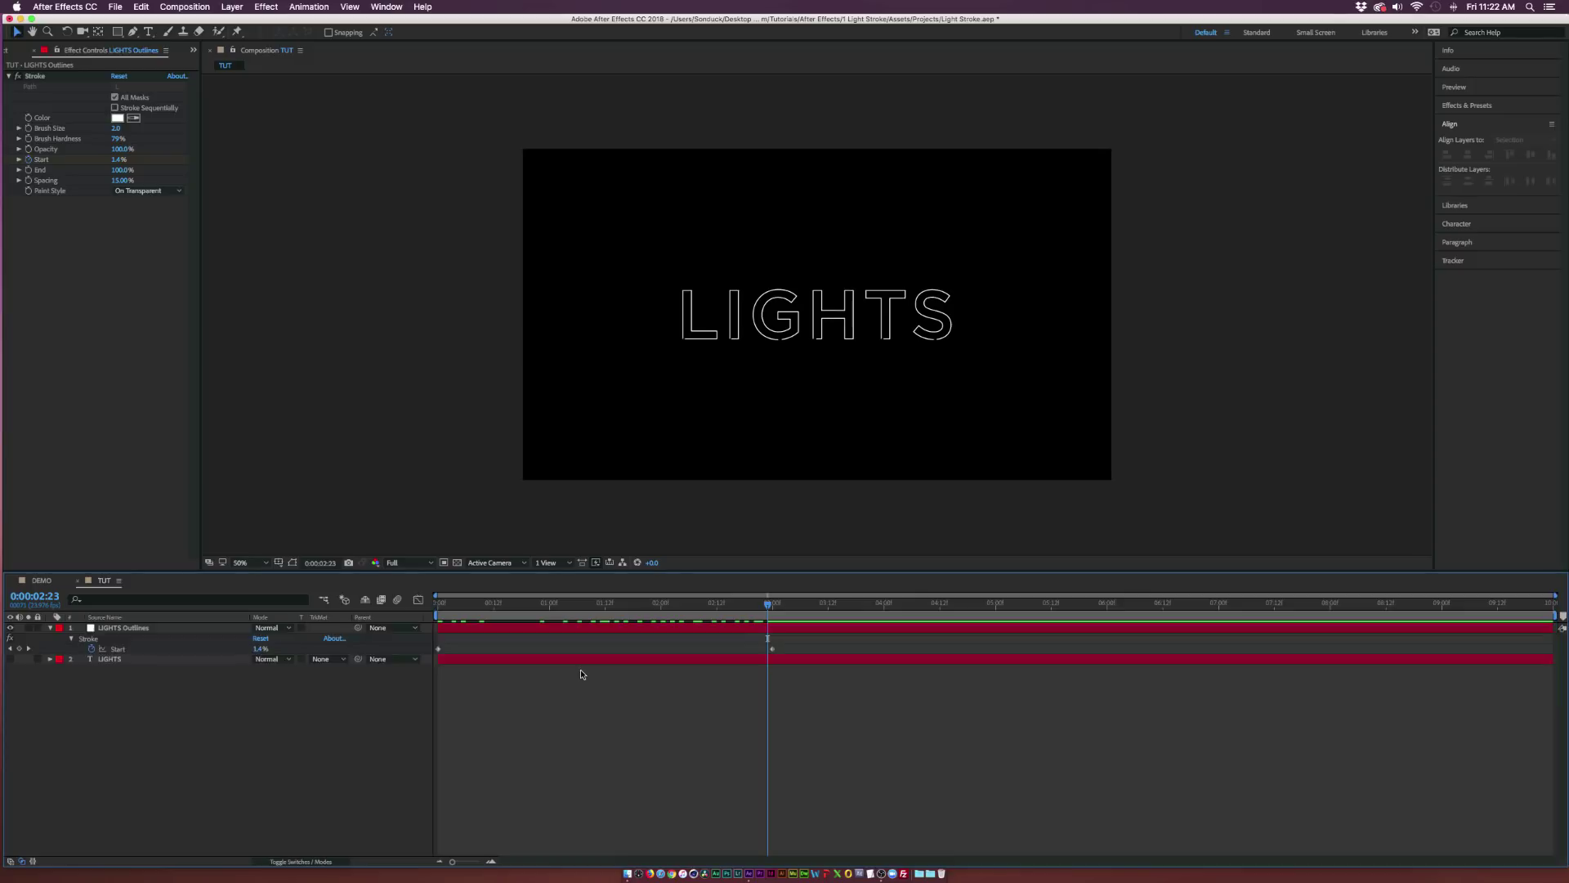
pyautogui.press('u')
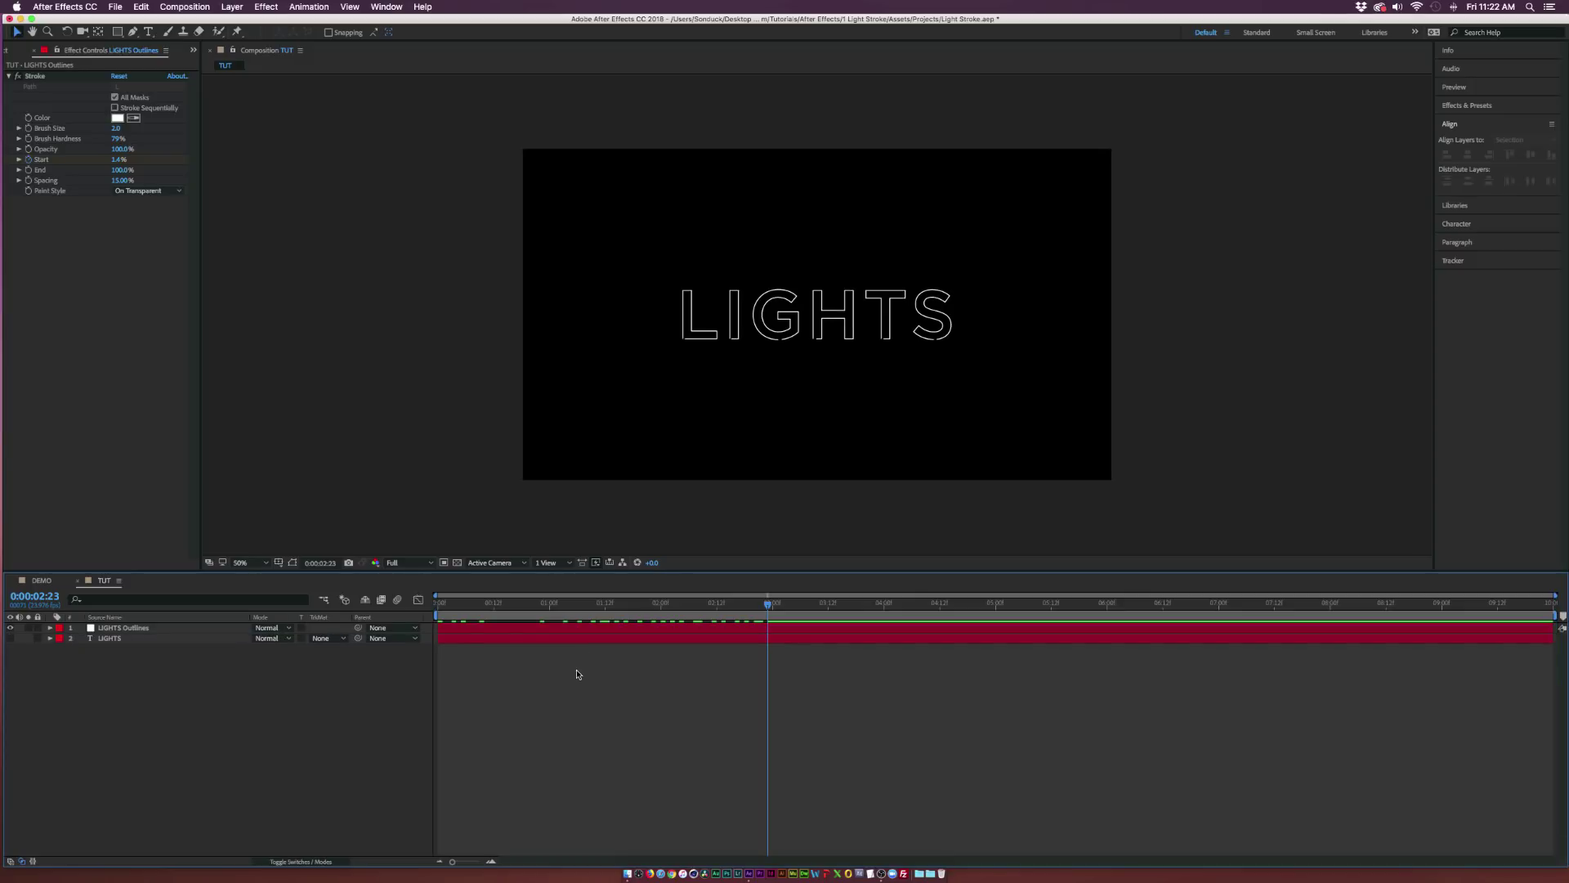
# Create a new composition-sized dark solid layer named "FLare 1"
pyautogui.click(127, 625)
pyautogui.click(133, 678)
pyautogui.click(232, 7)
pyautogui.moveTo(245, 21)
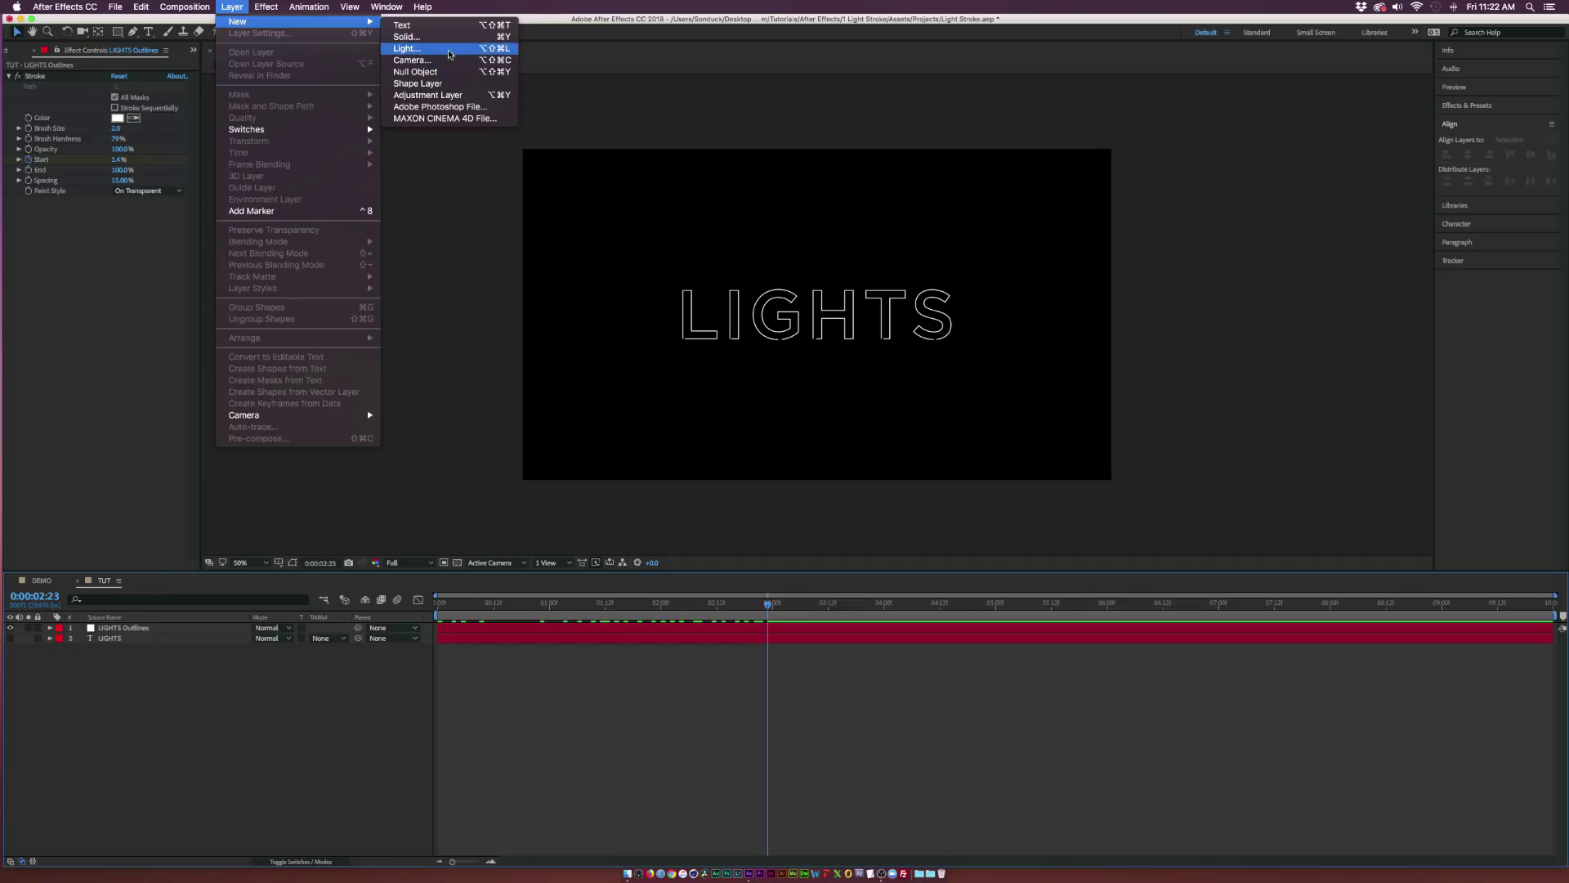
pyautogui.click(441, 37)
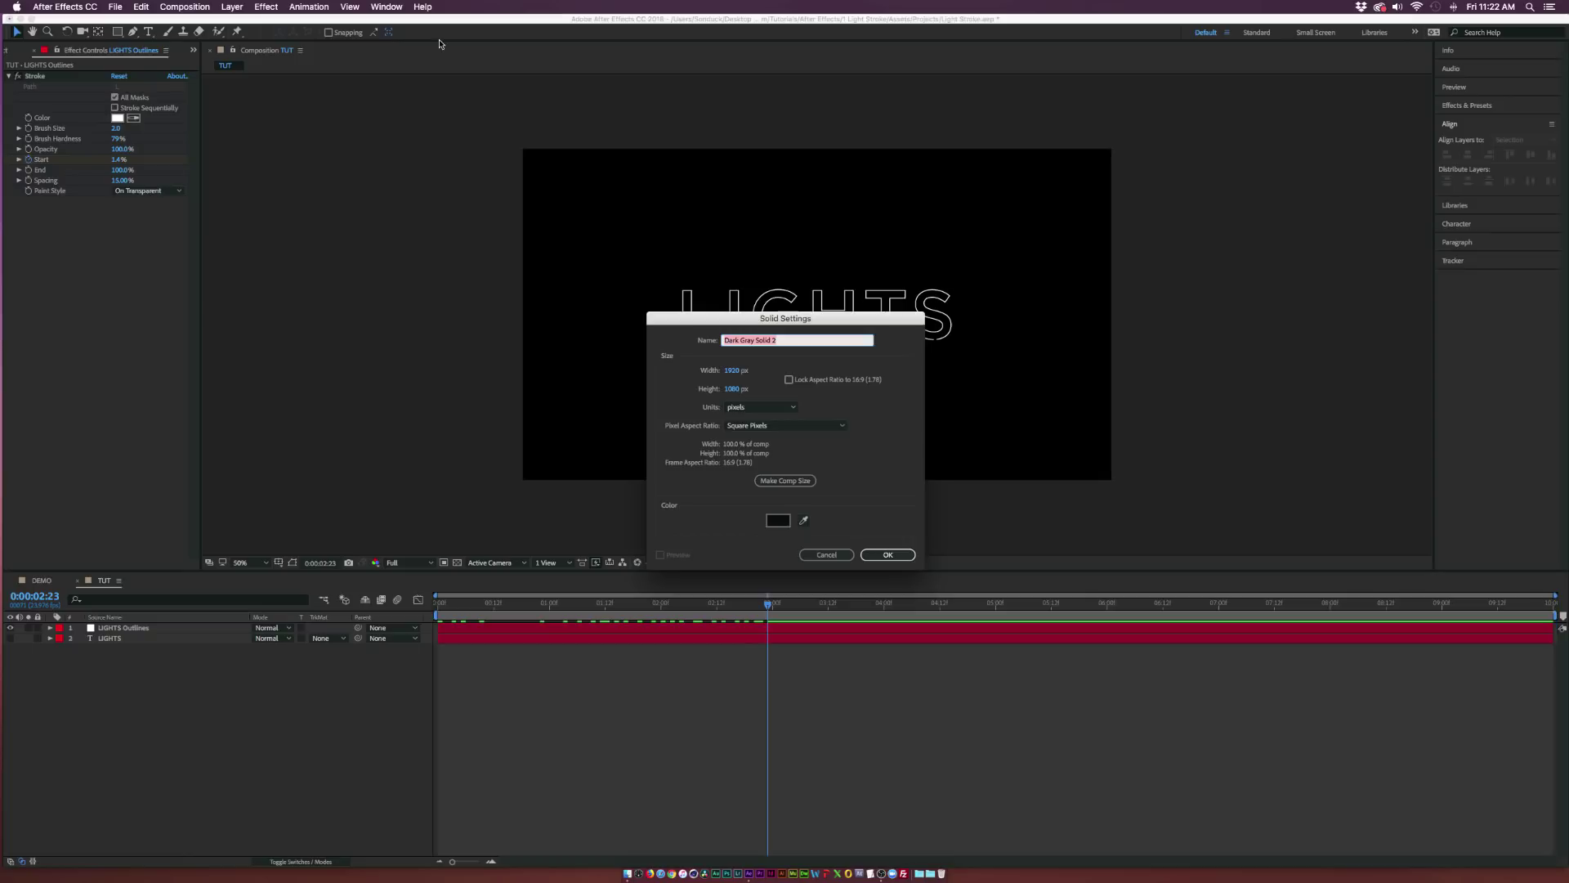
pyautogui.write('FLare 1')
pyautogui.press('Return')
# Apply a Lens Flare to the FLare 1 solid with the 105mm Prime lens type and 21% flare brightness
pyautogui.click(267, 7)
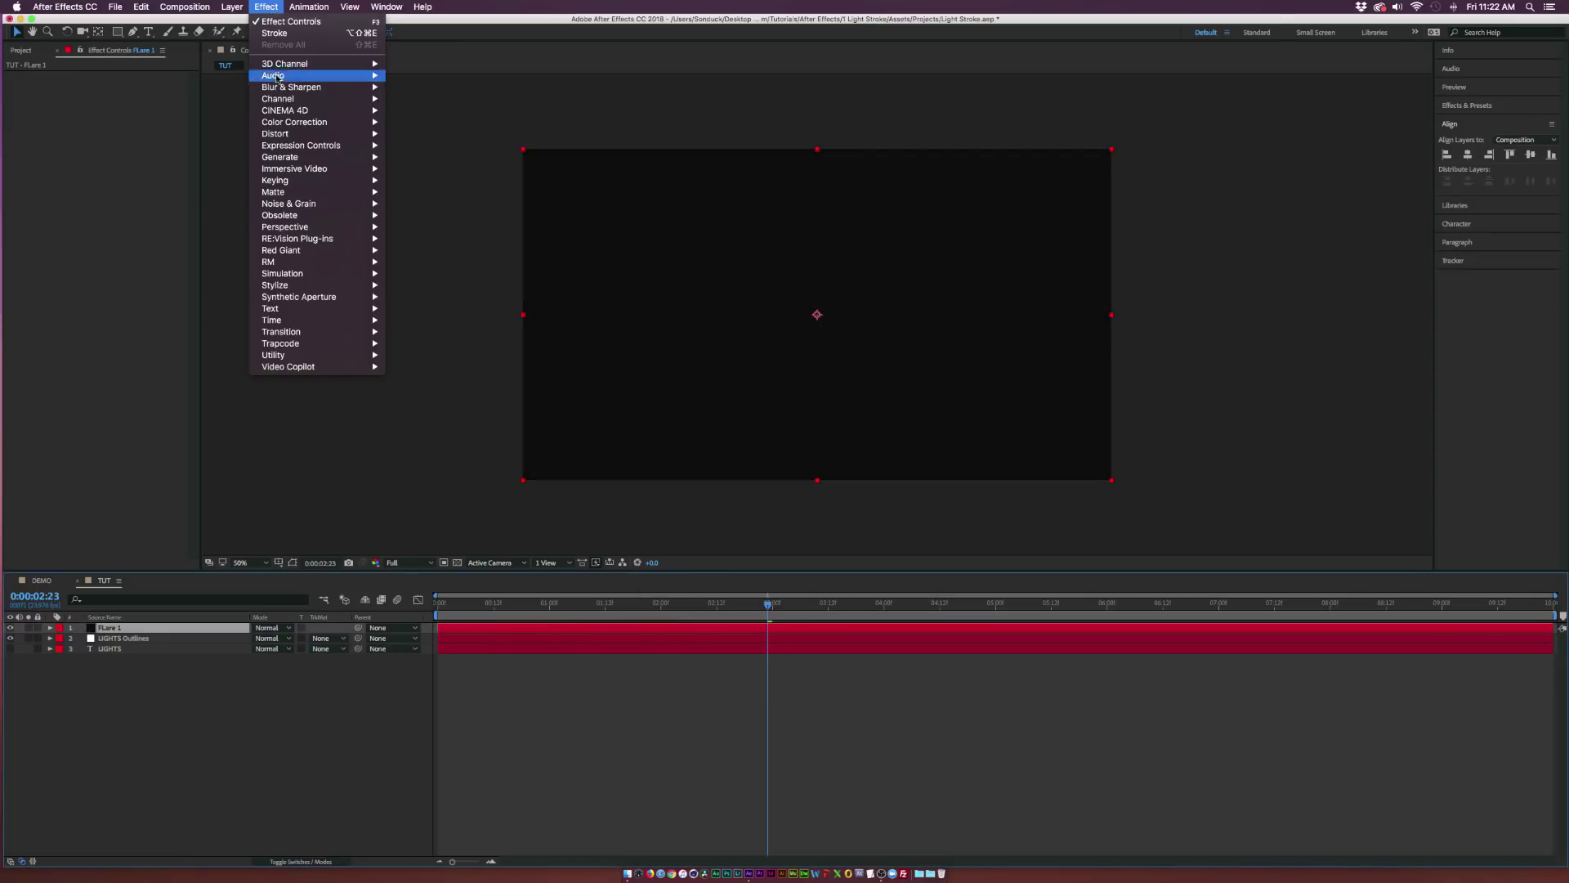
pyautogui.moveTo(278, 158)
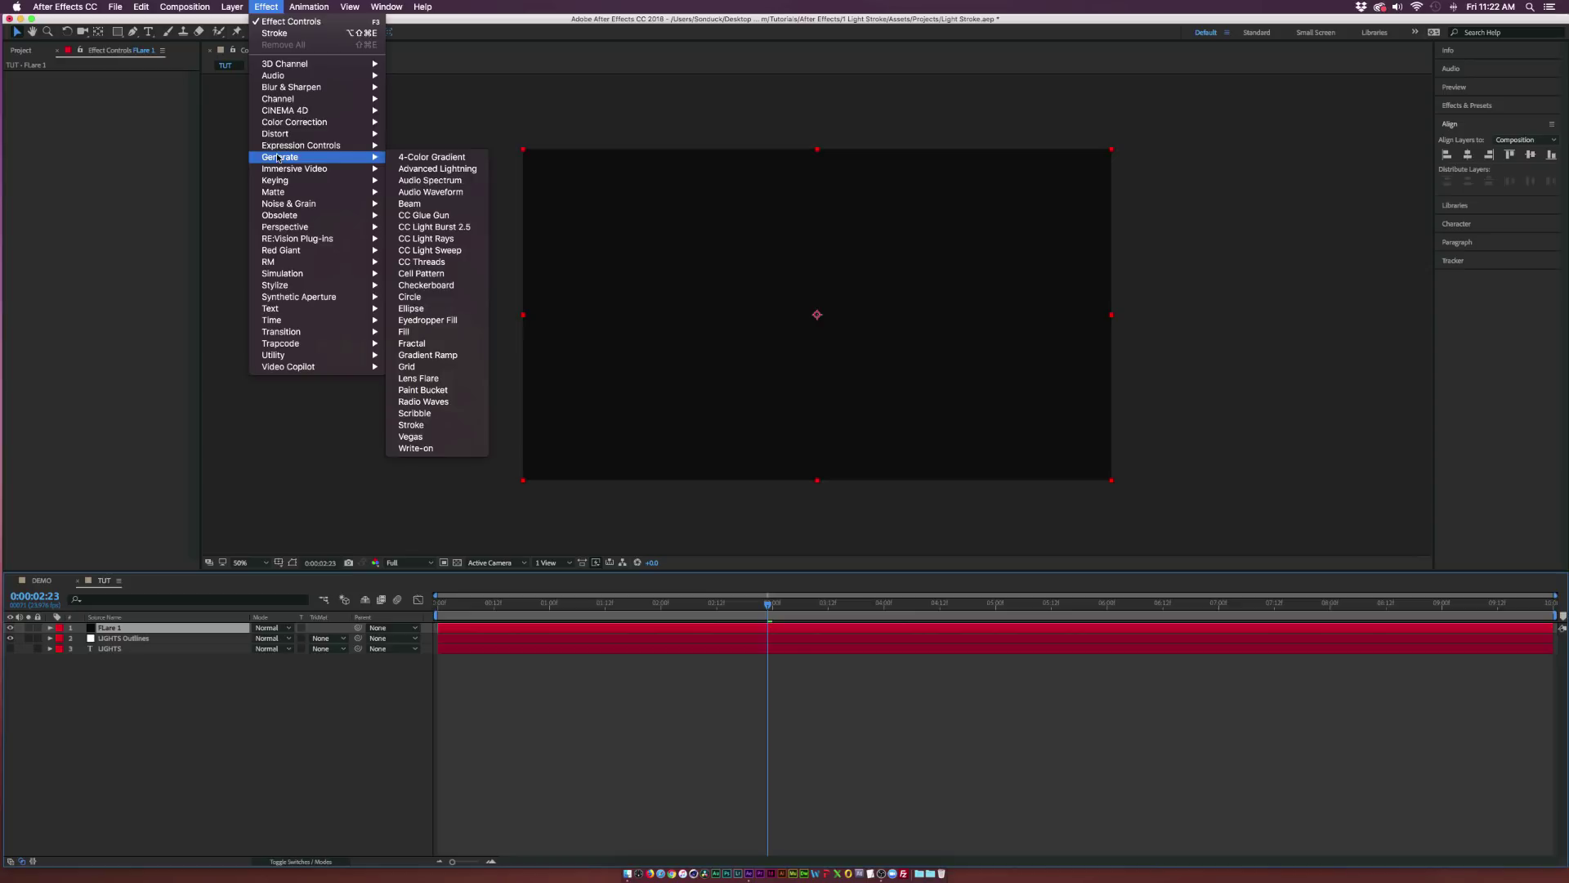
pyautogui.click(418, 378)
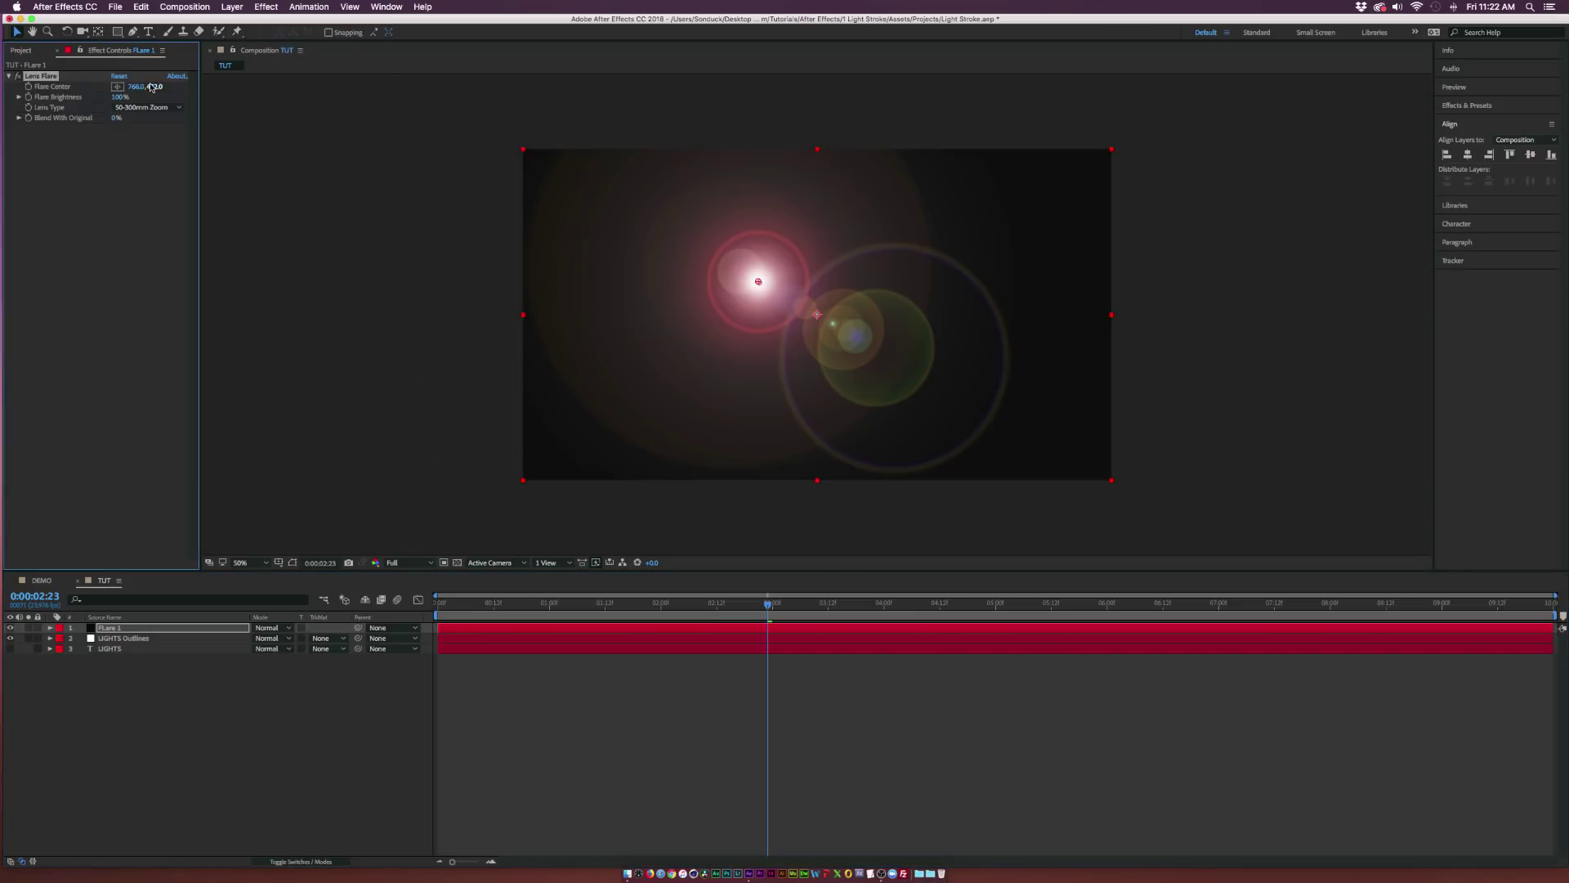
pyautogui.click(126, 107)
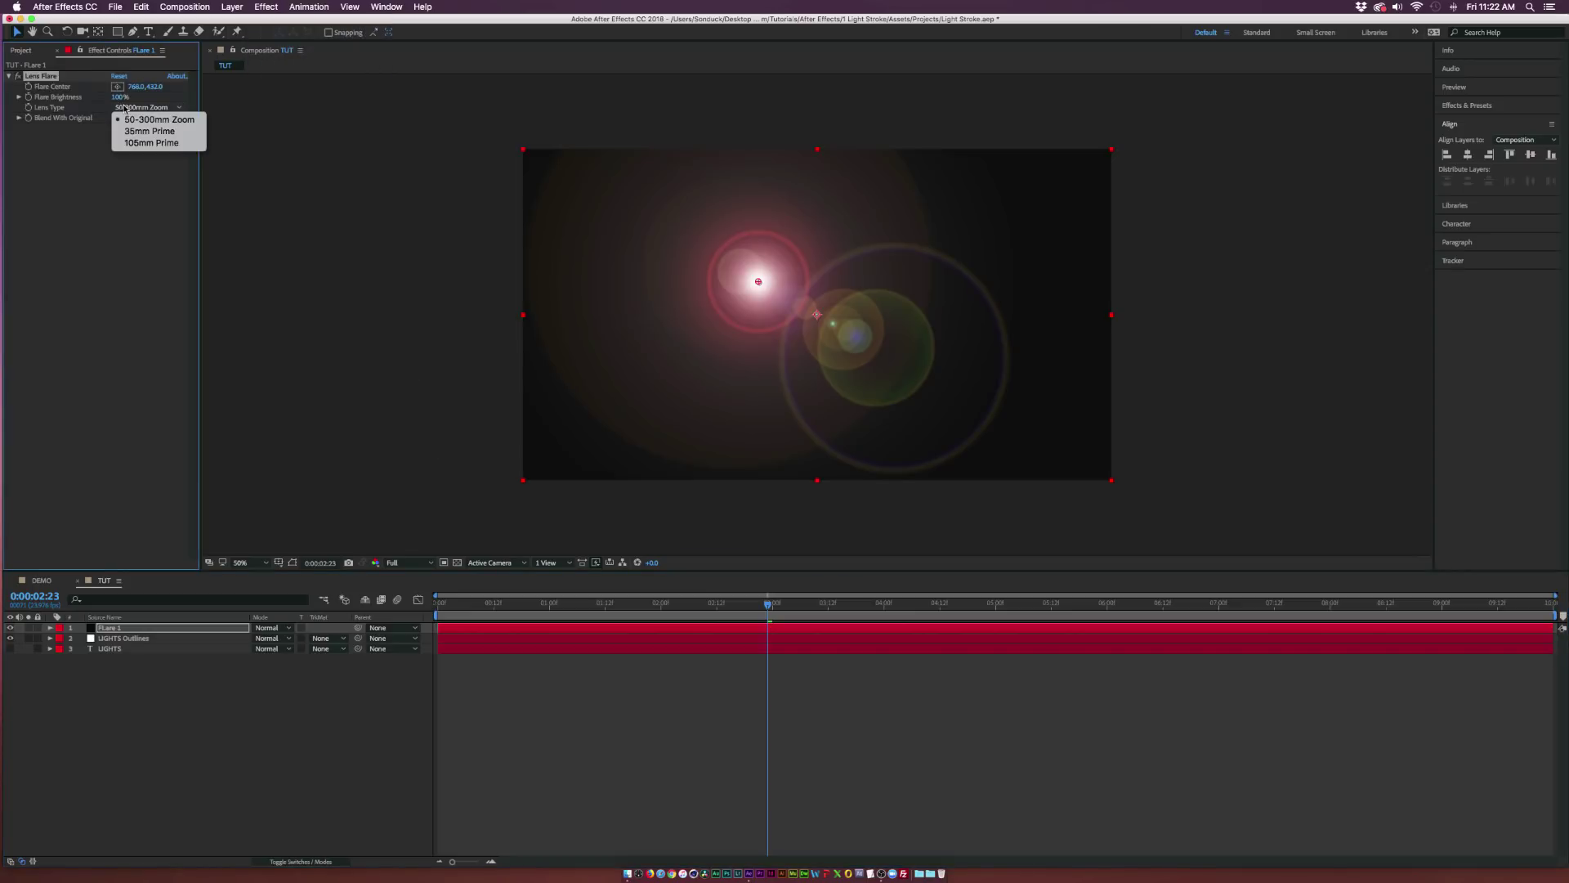
pyautogui.click(150, 143)
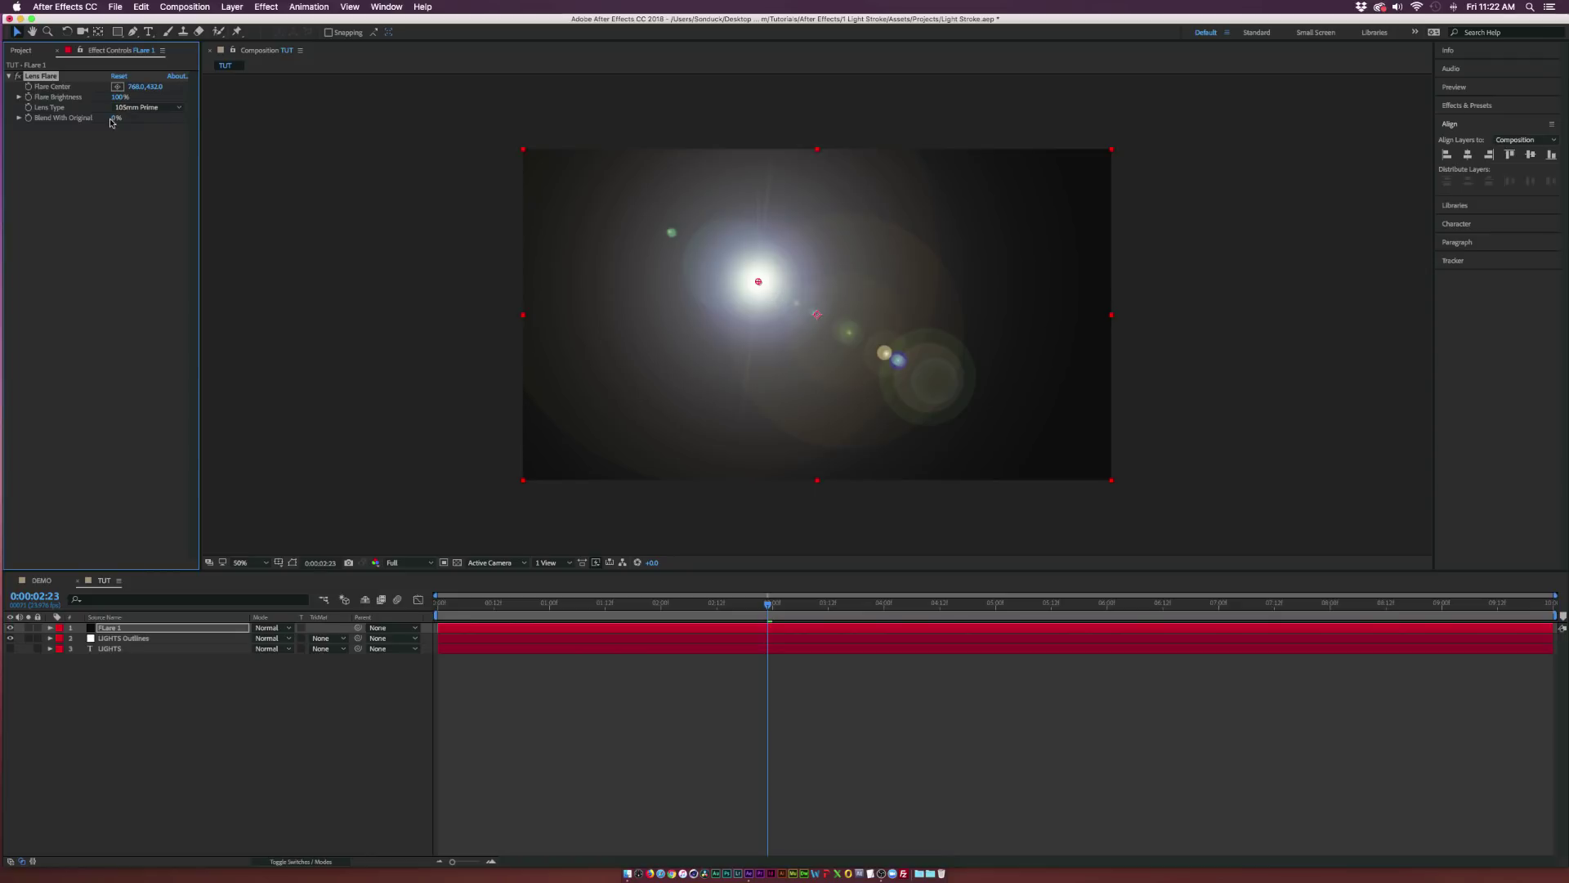
pyautogui.moveTo(121, 97); pyautogui.dragTo(70, 97)
pyautogui.click(297, 666)
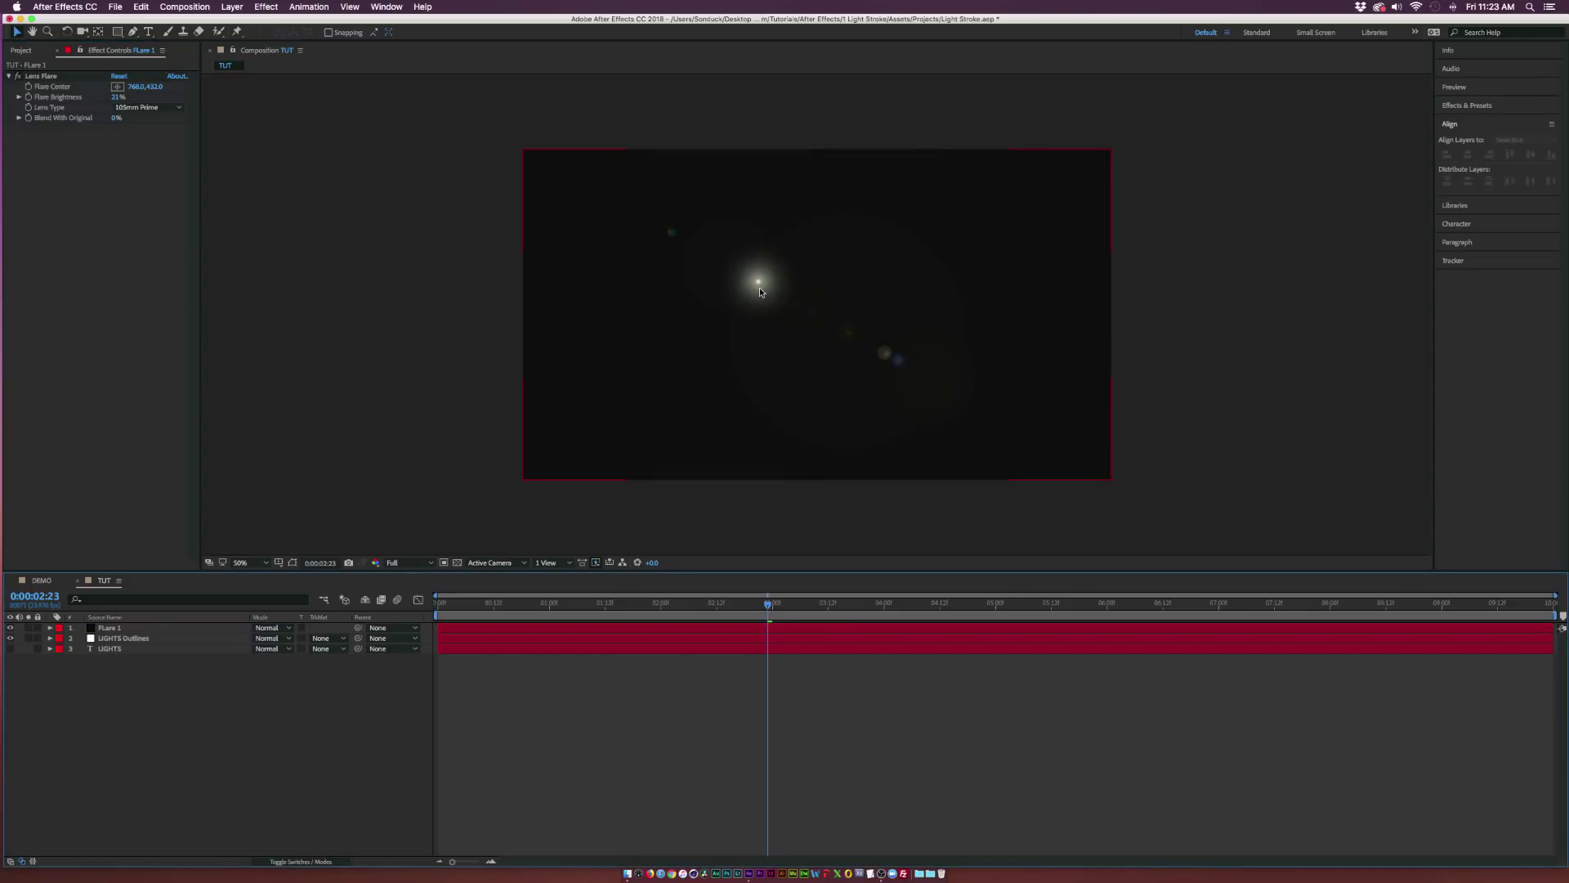
# Set the FLare 1 layer's blending mode to Screen and scrub the timeline to 0:00:02:16
pyautogui.click(117, 629)
pyautogui.click(263, 859)
pyautogui.click(263, 860)
pyautogui.click(273, 625)
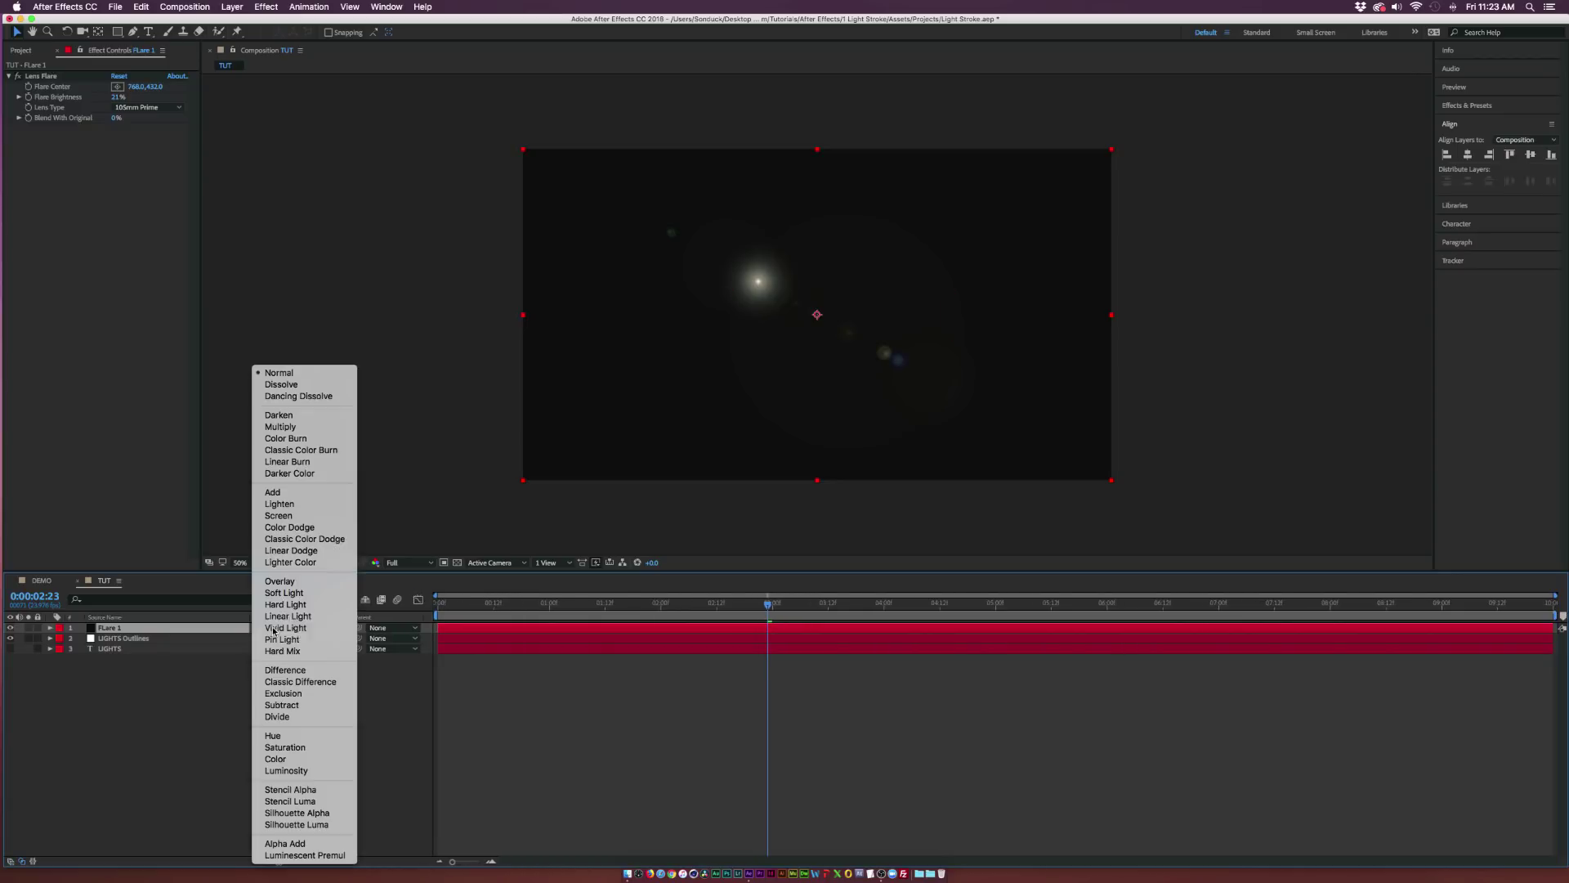
pyautogui.click(284, 520)
pyautogui.click(270, 627)
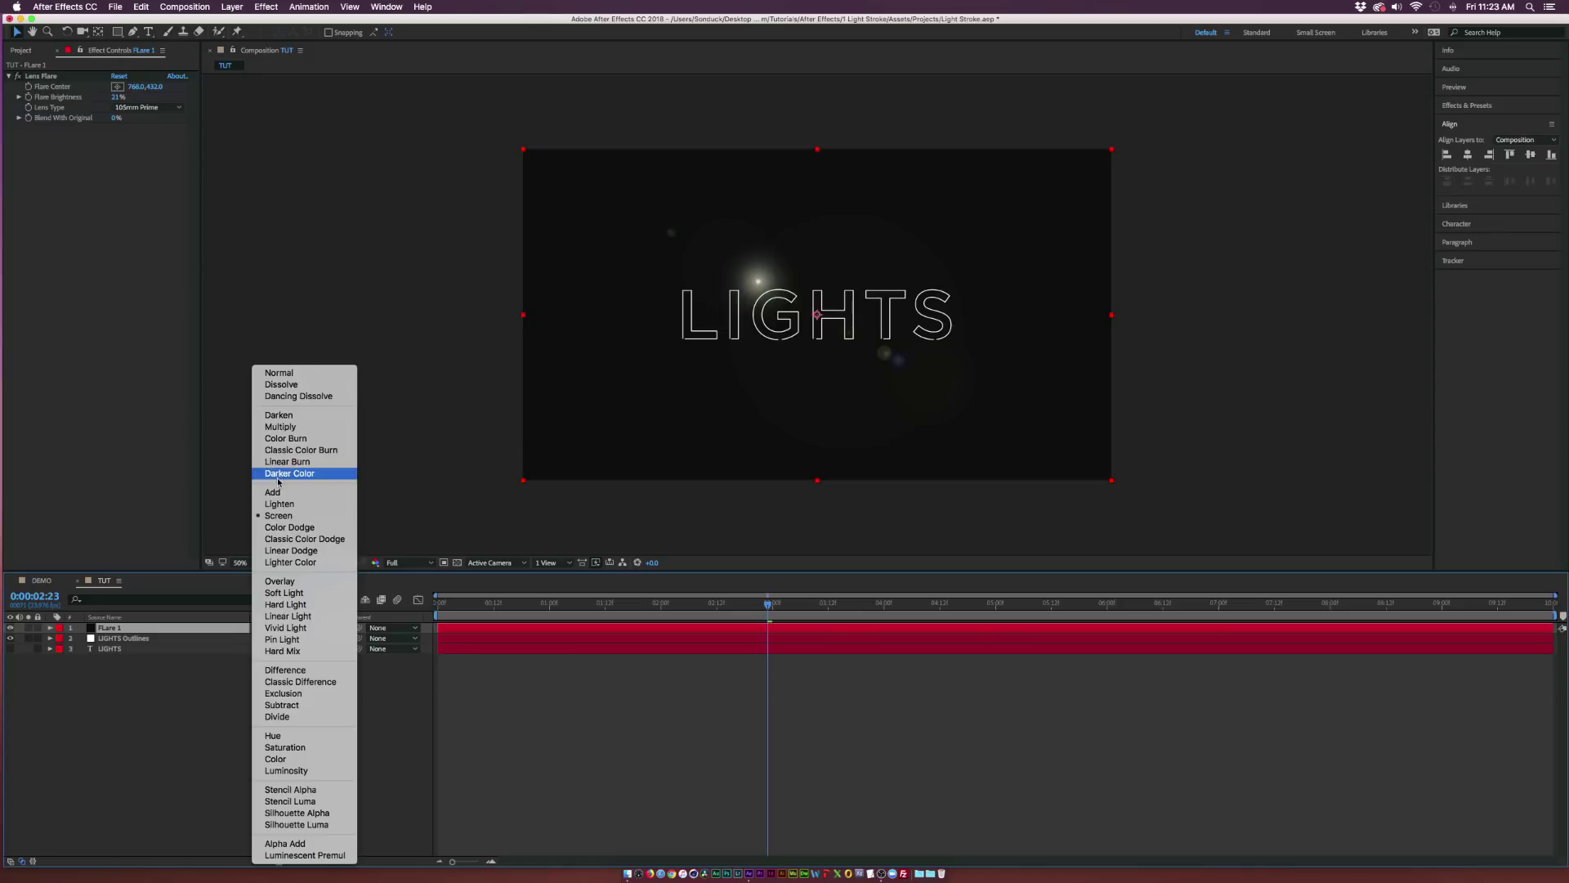
pyautogui.click(211, 727)
pyautogui.moveTo(696, 618); pyautogui.dragTo(734, 616)
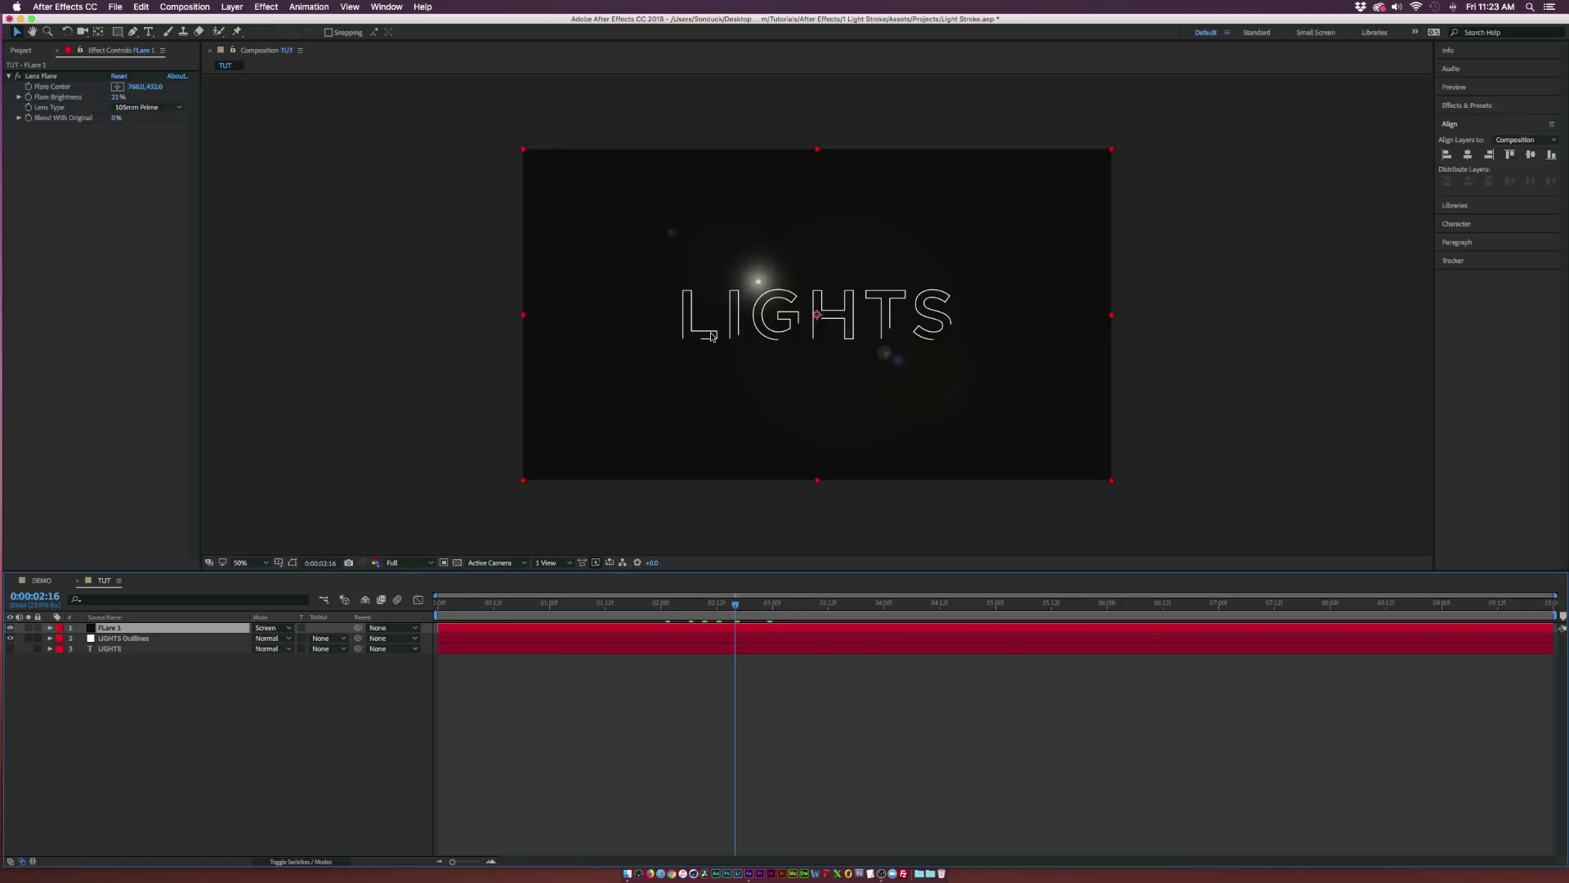
# Fit the composition to the viewer and add a new null object layer
pyautogui.click(258, 562)
pyautogui.click(274, 574)
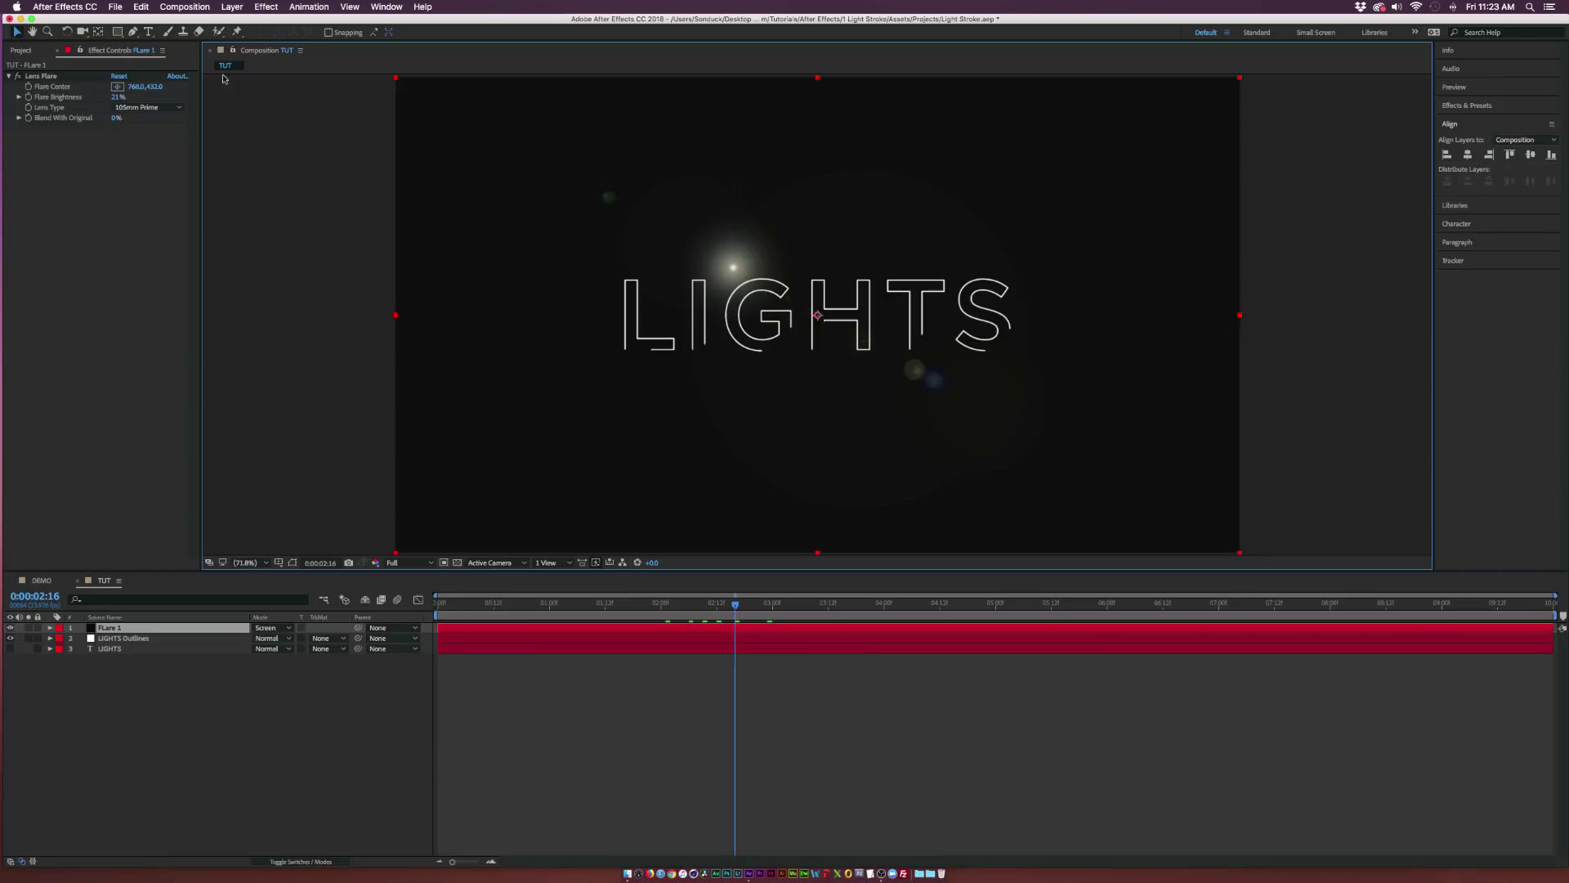
pyautogui.click(232, 6)
pyautogui.moveTo(245, 21)
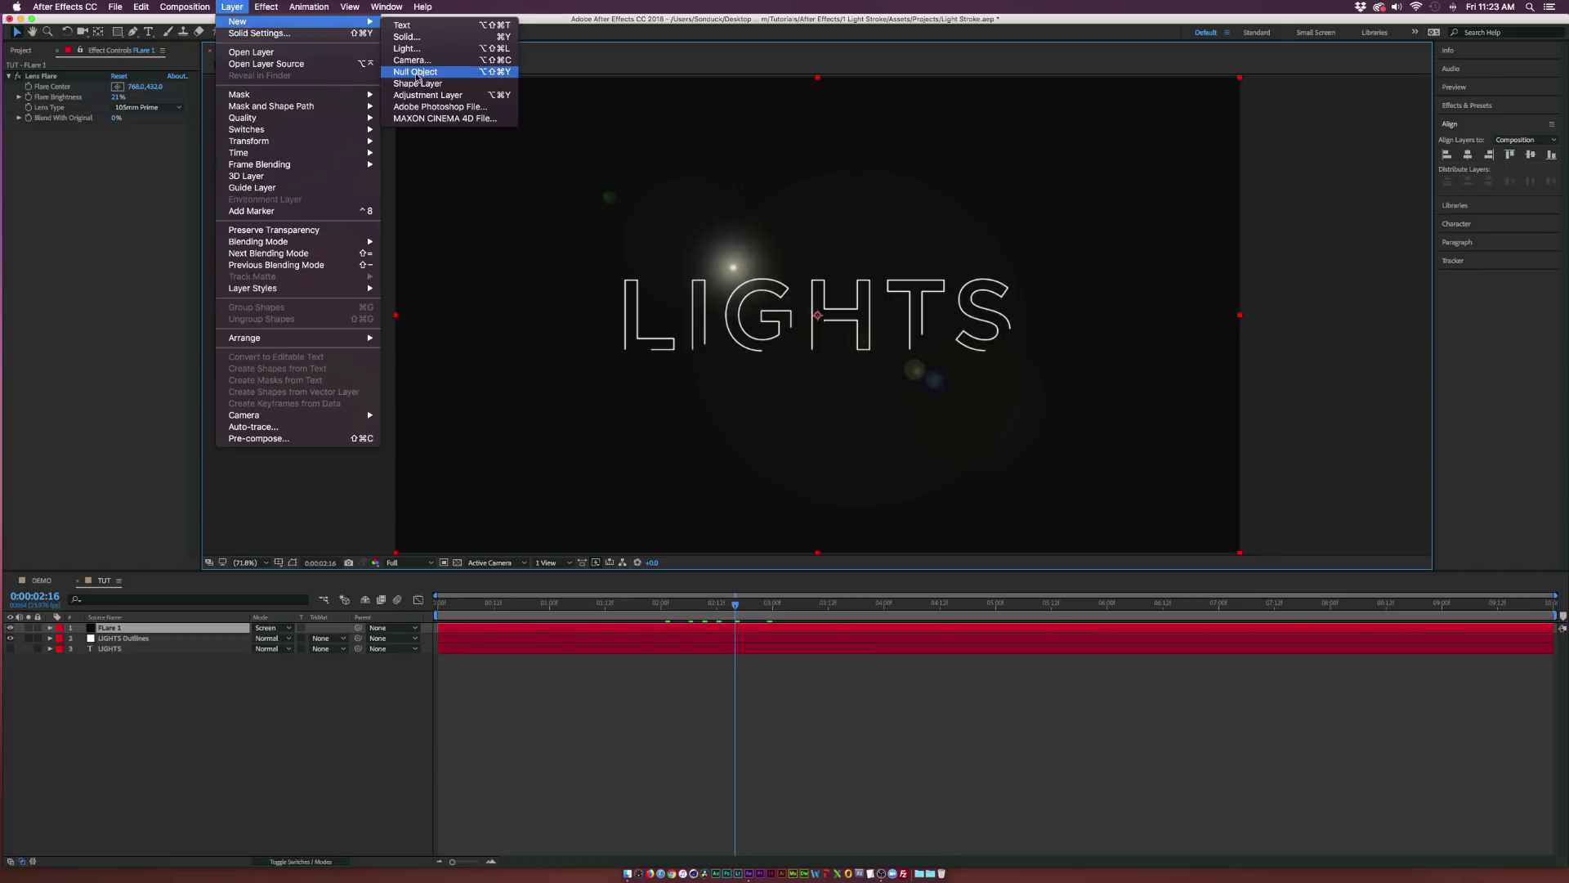
pyautogui.click(416, 72)
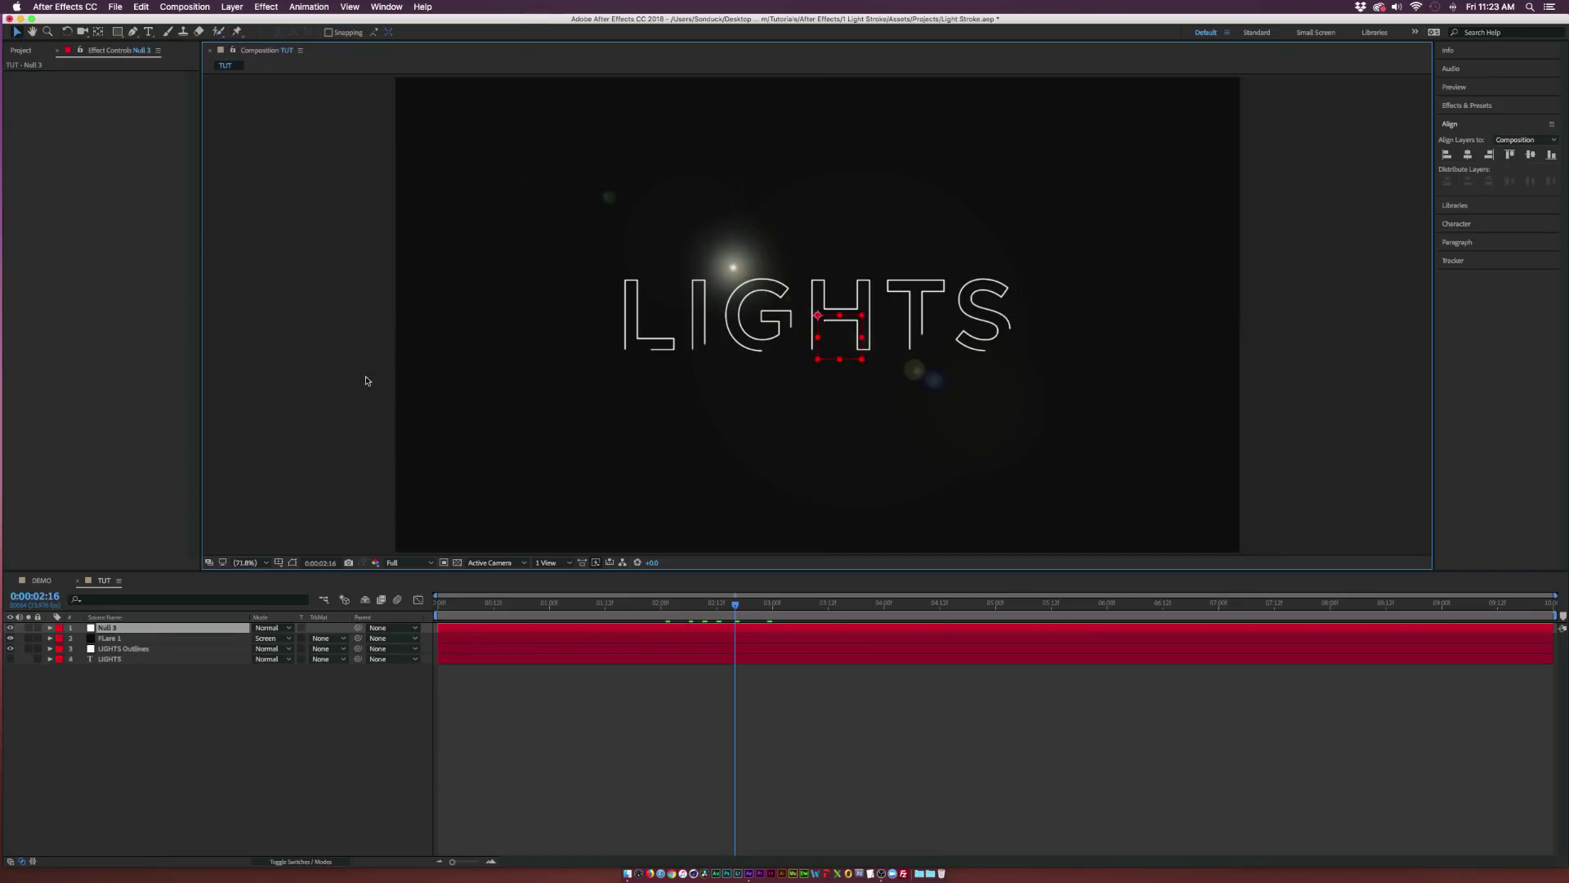
# Copy the L mask path from LIGHTS Outlines and paste it into the null's Position property at 0:00:00:00
pyautogui.click(108, 650)
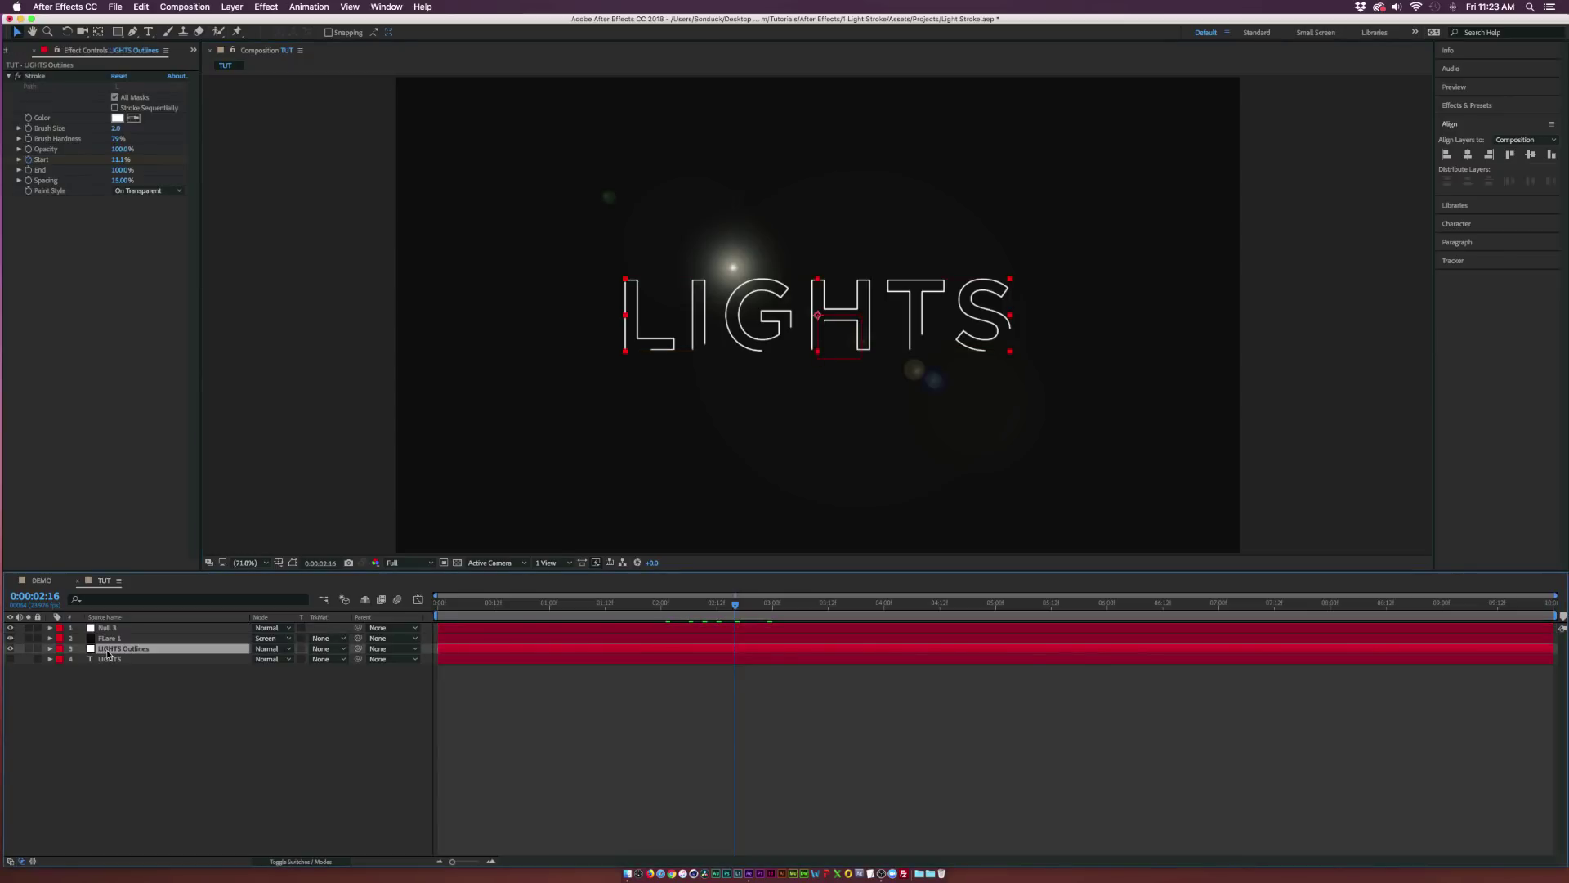
pyautogui.press('m')
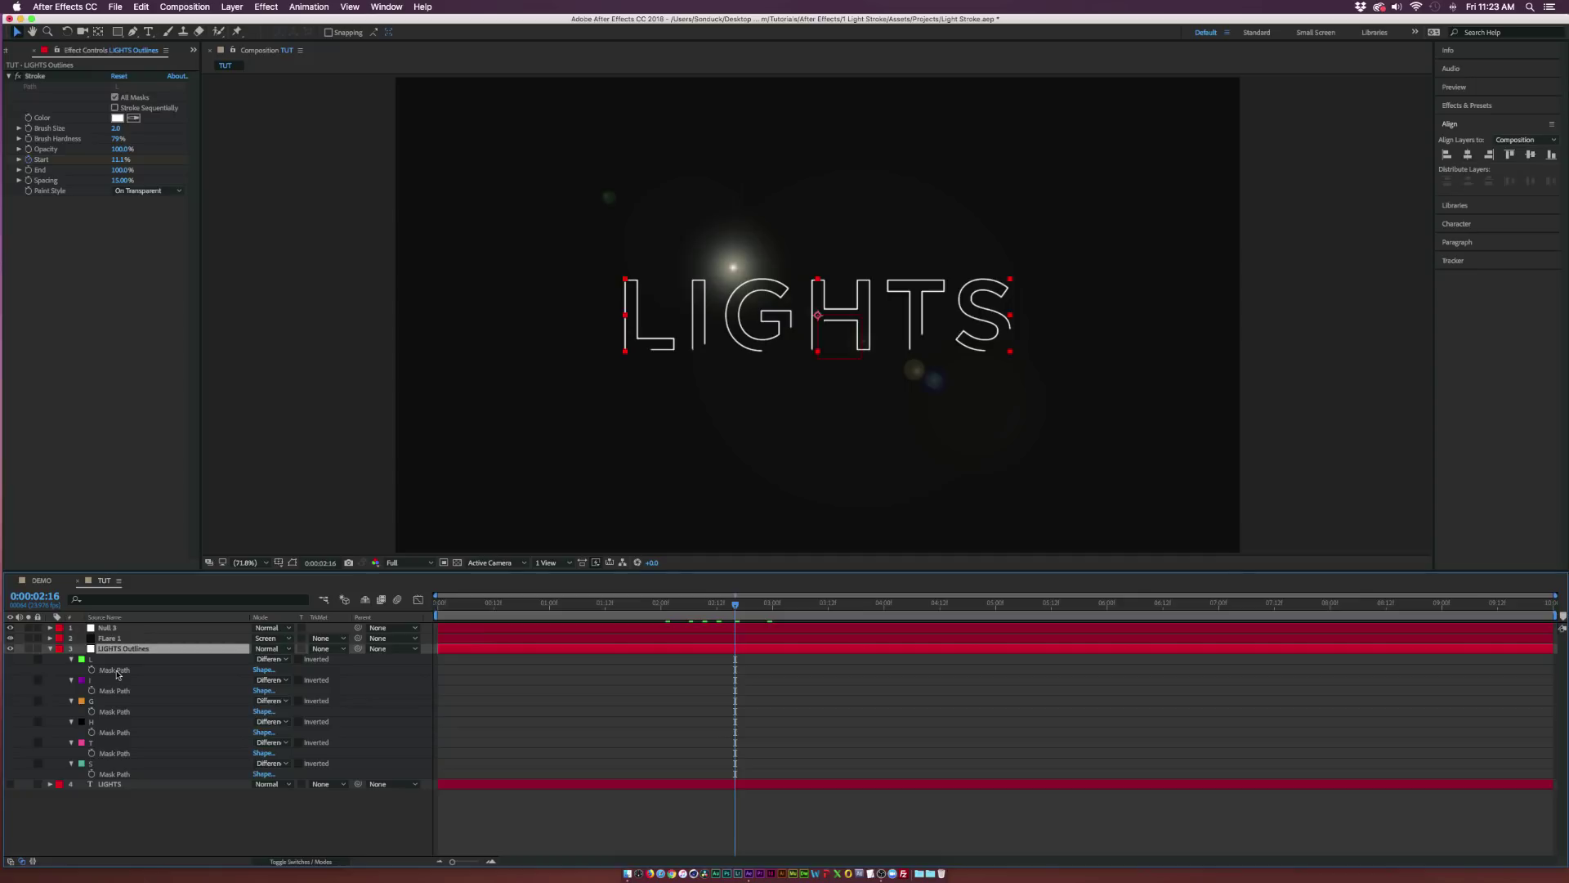
pyautogui.click(116, 670)
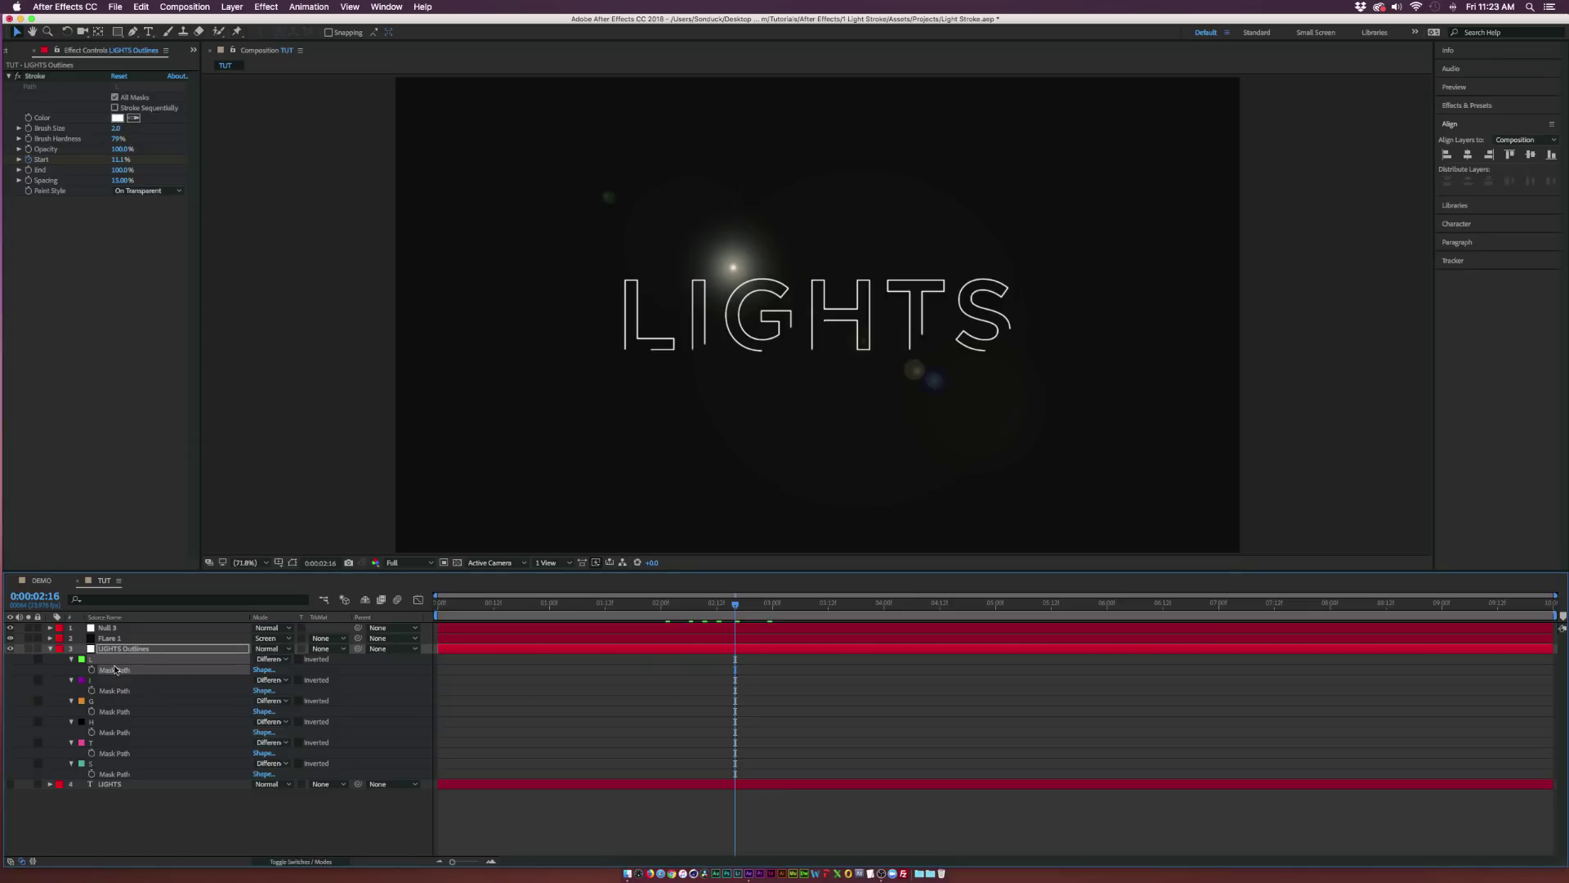
pyautogui.moveTo(455, 609); pyautogui.dragTo(439, 609)
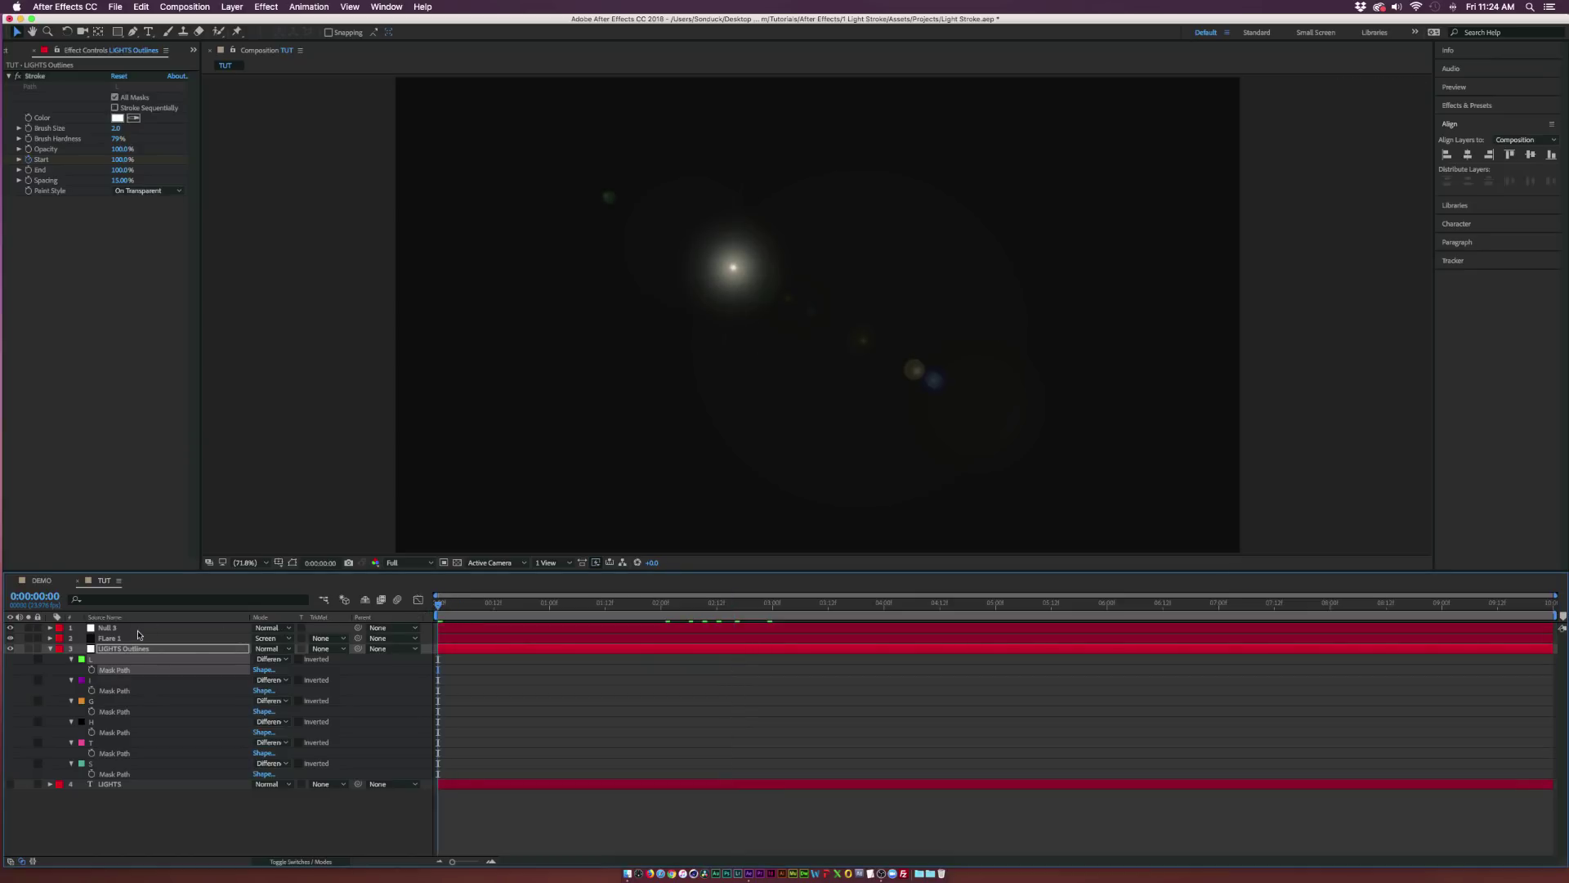
pyautogui.click(135, 628)
pyautogui.press('p')
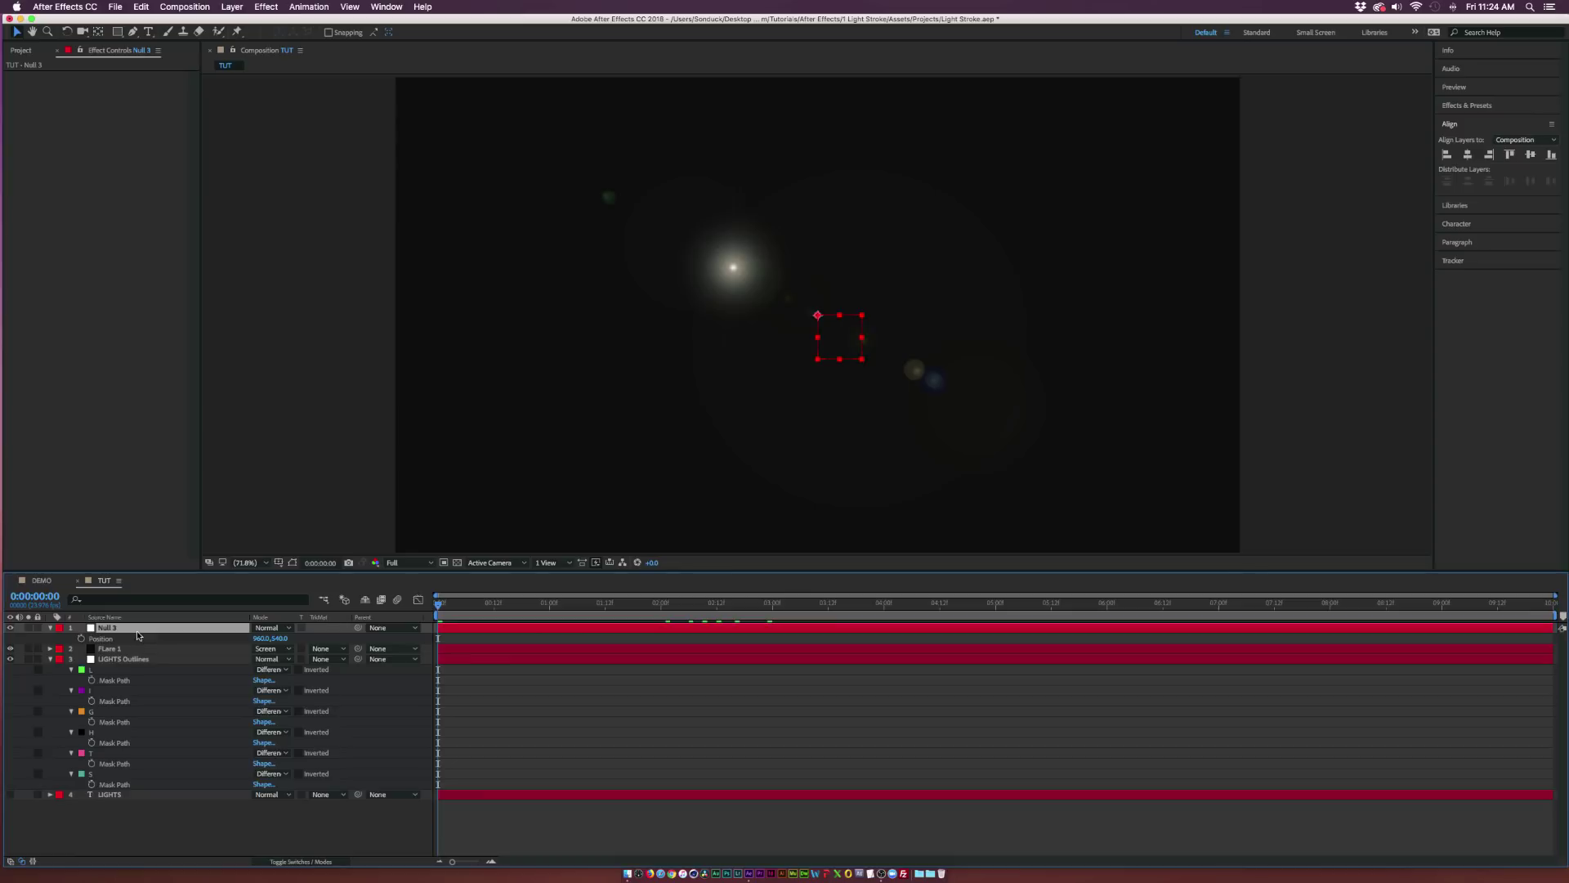
pyautogui.click(107, 639)
pyautogui.press('super+v')
# Scrub the timeline and examine the null's motion along the L against the stroke reveal
pyautogui.moveTo(467, 606)
pyautogui.mouseDown()
pyautogui.moveTo(679, 608)
pyautogui.moveTo(442, 616)
pyautogui.moveTo(531, 615)
pyautogui.mouseUp()
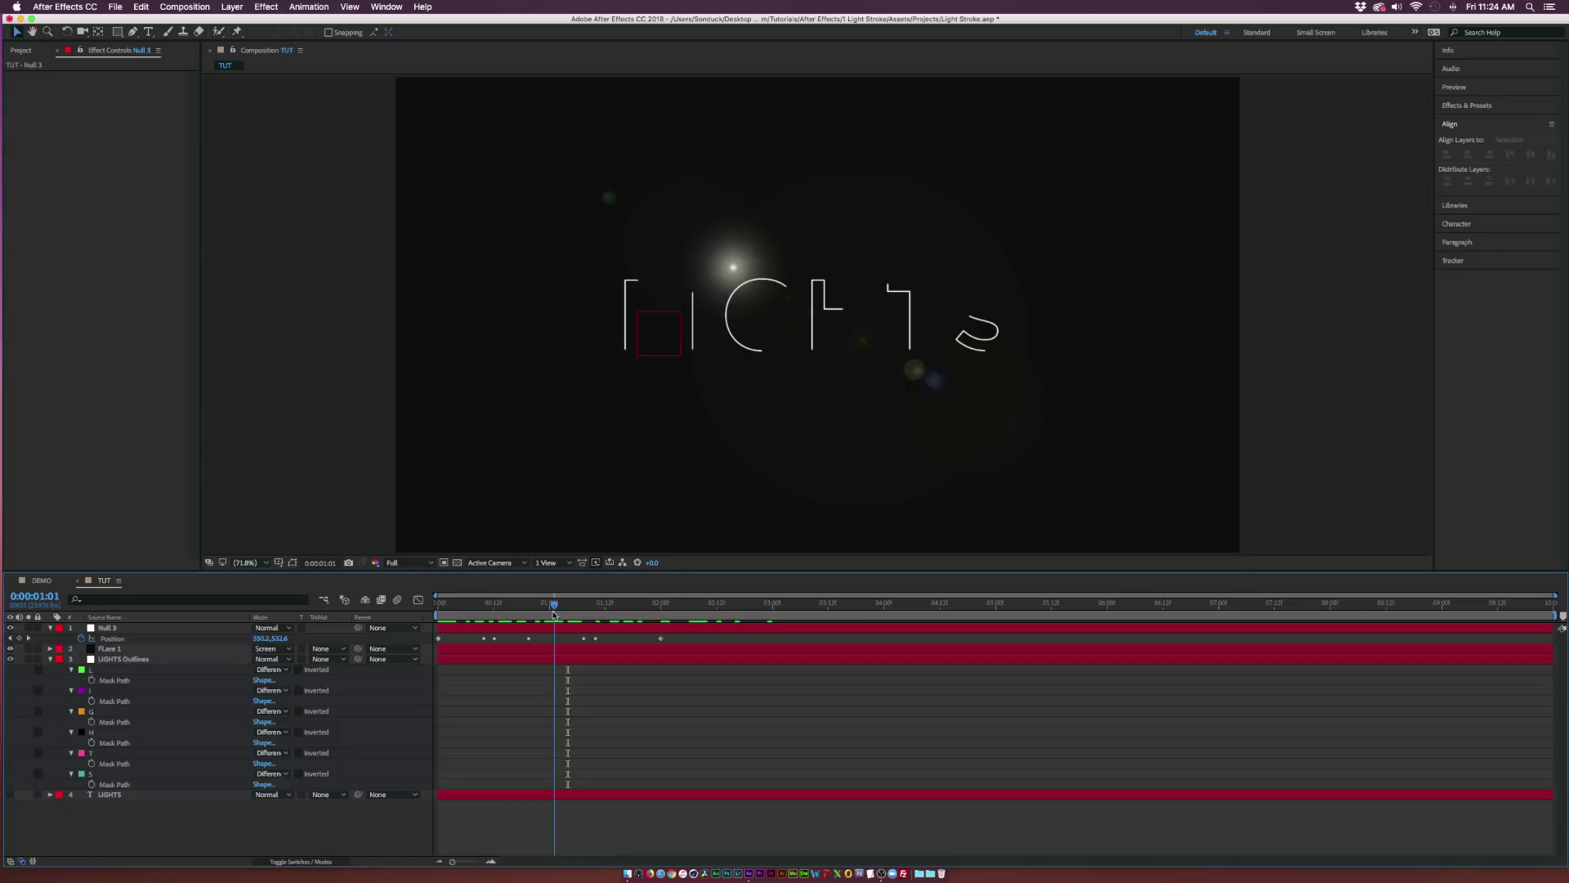
pyautogui.hotkey('alt', 'Left')
pyautogui.hotkey('alt', 'Left')
pyautogui.hotkey('alt', 'Left')
pyautogui.click(474, 629)
pyautogui.moveTo(474, 607); pyautogui.dragTo(500, 607)
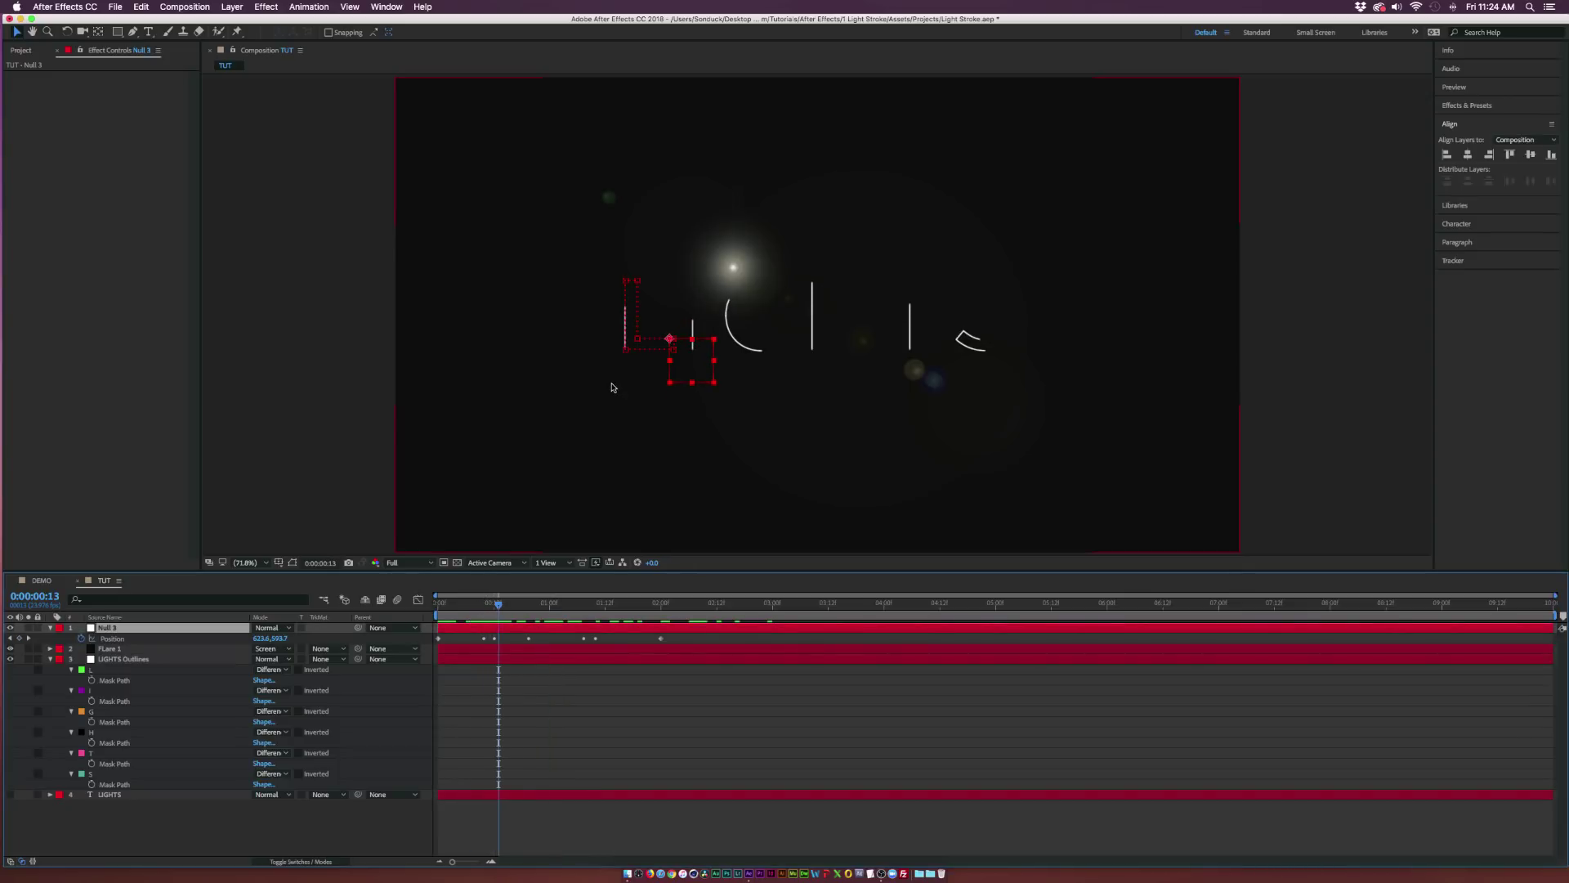
pyautogui.press('.')
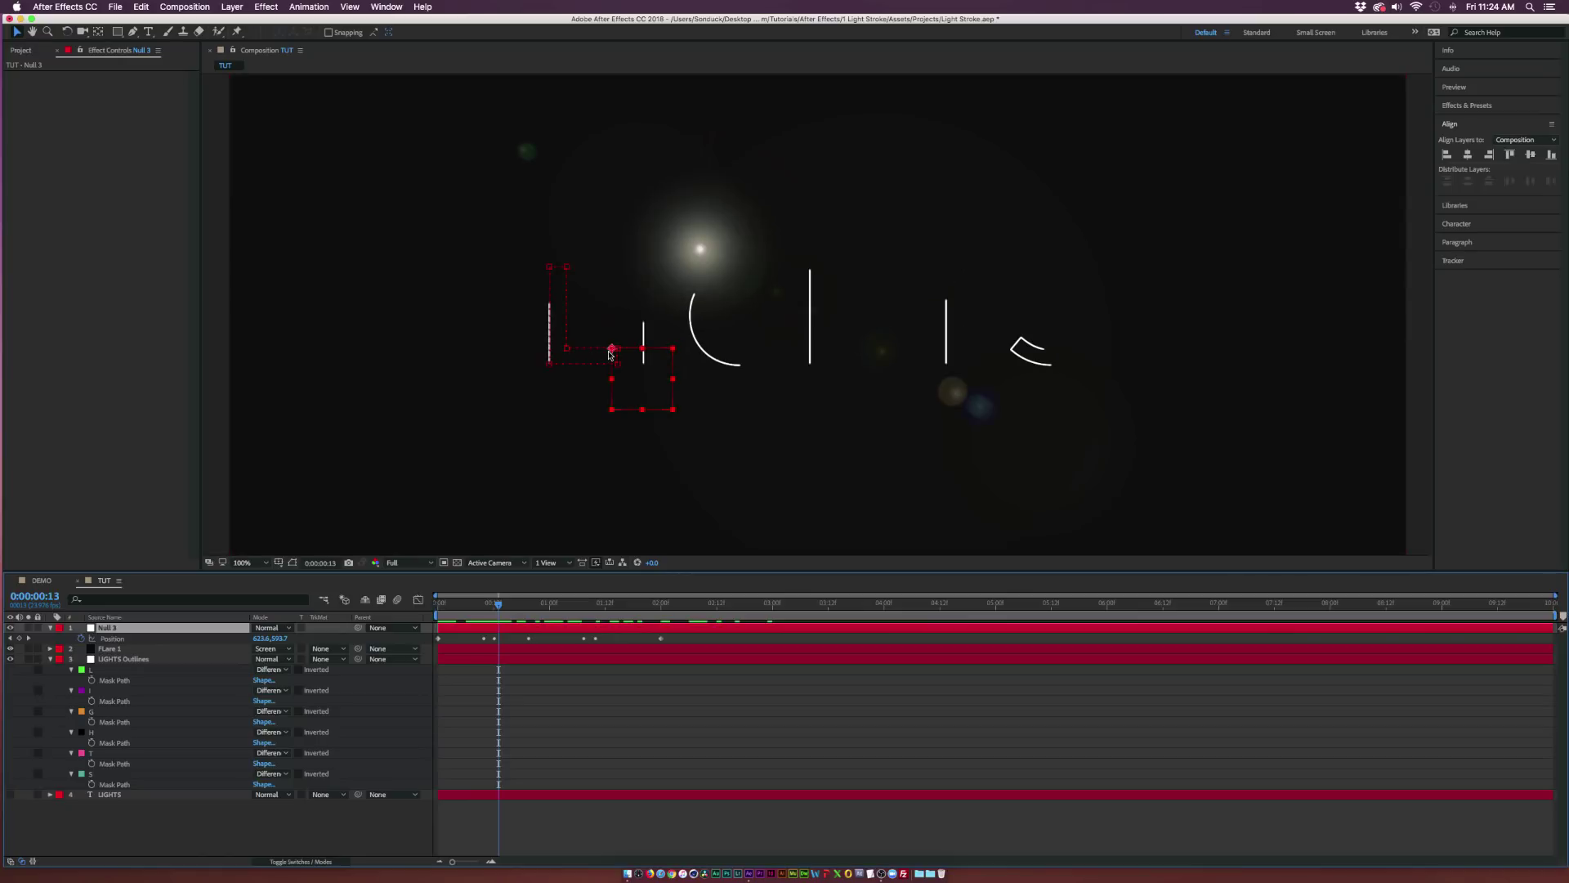
pyautogui.press('.')
pyautogui.moveTo(528, 609); pyautogui.dragTo(563, 610)
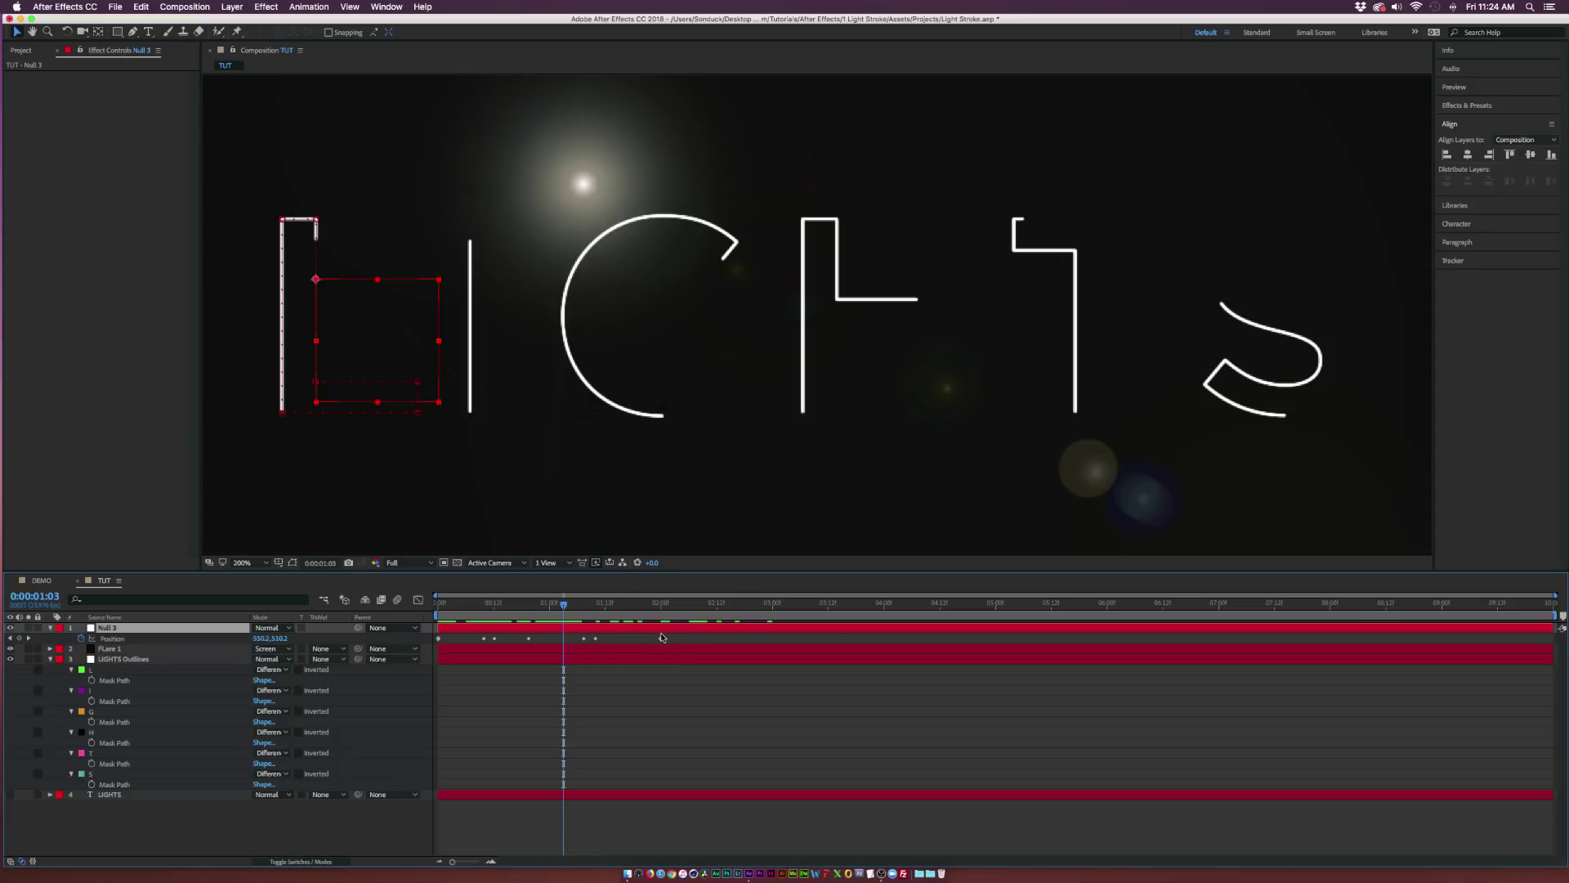
# Stretch the null's Position keyframes so the last one lands near 0:00:03:00, where the outline stroke completes
pyautogui.click(110, 659)
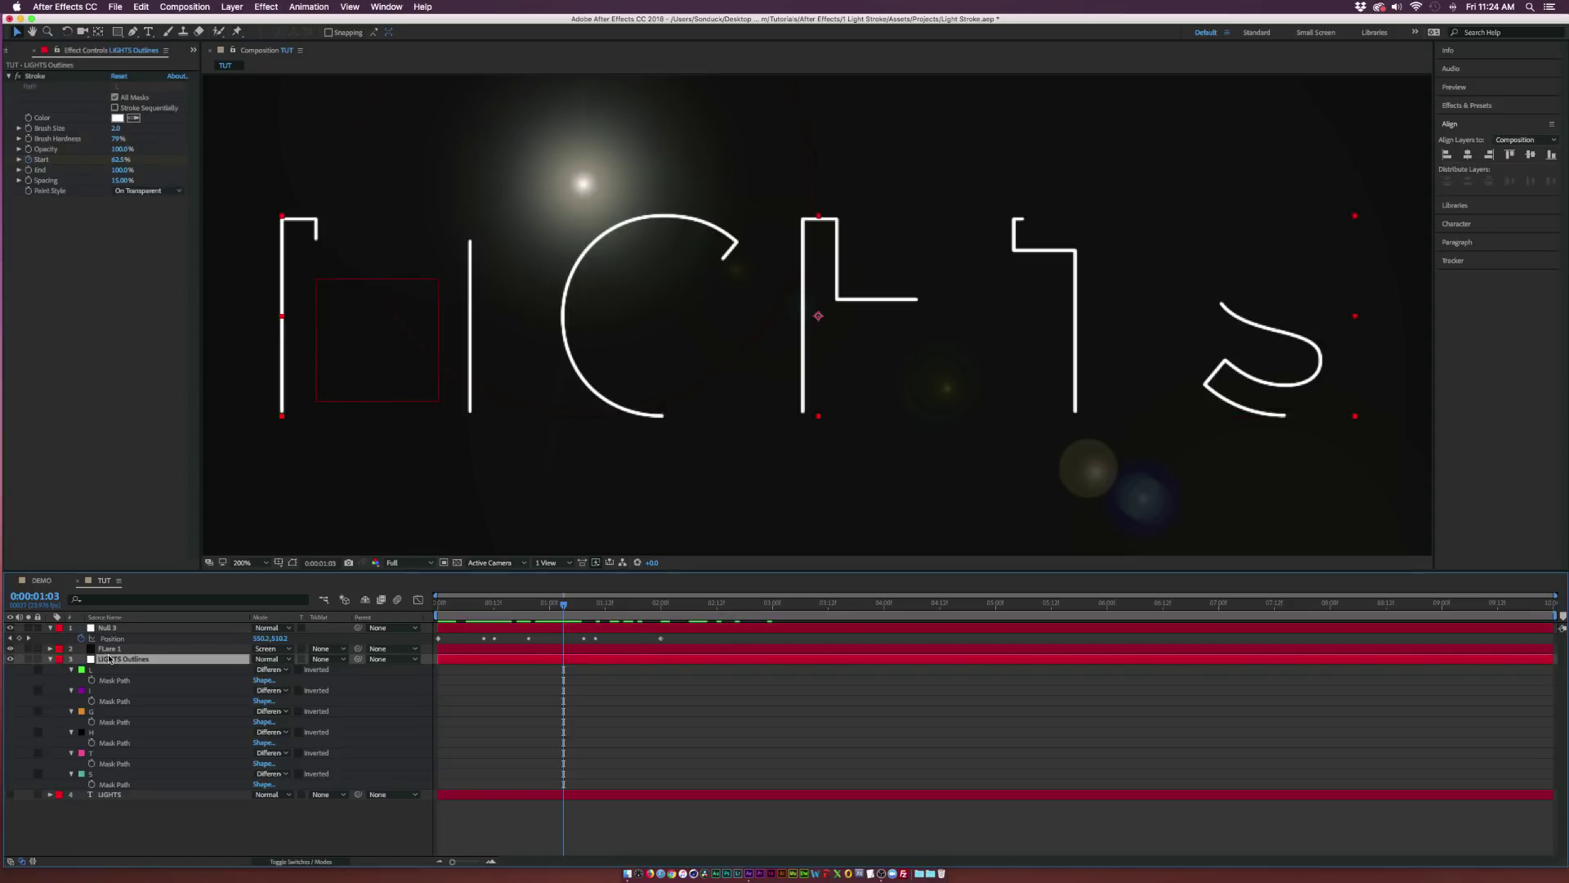
pyautogui.moveTo(767, 610); pyautogui.dragTo(774, 610)
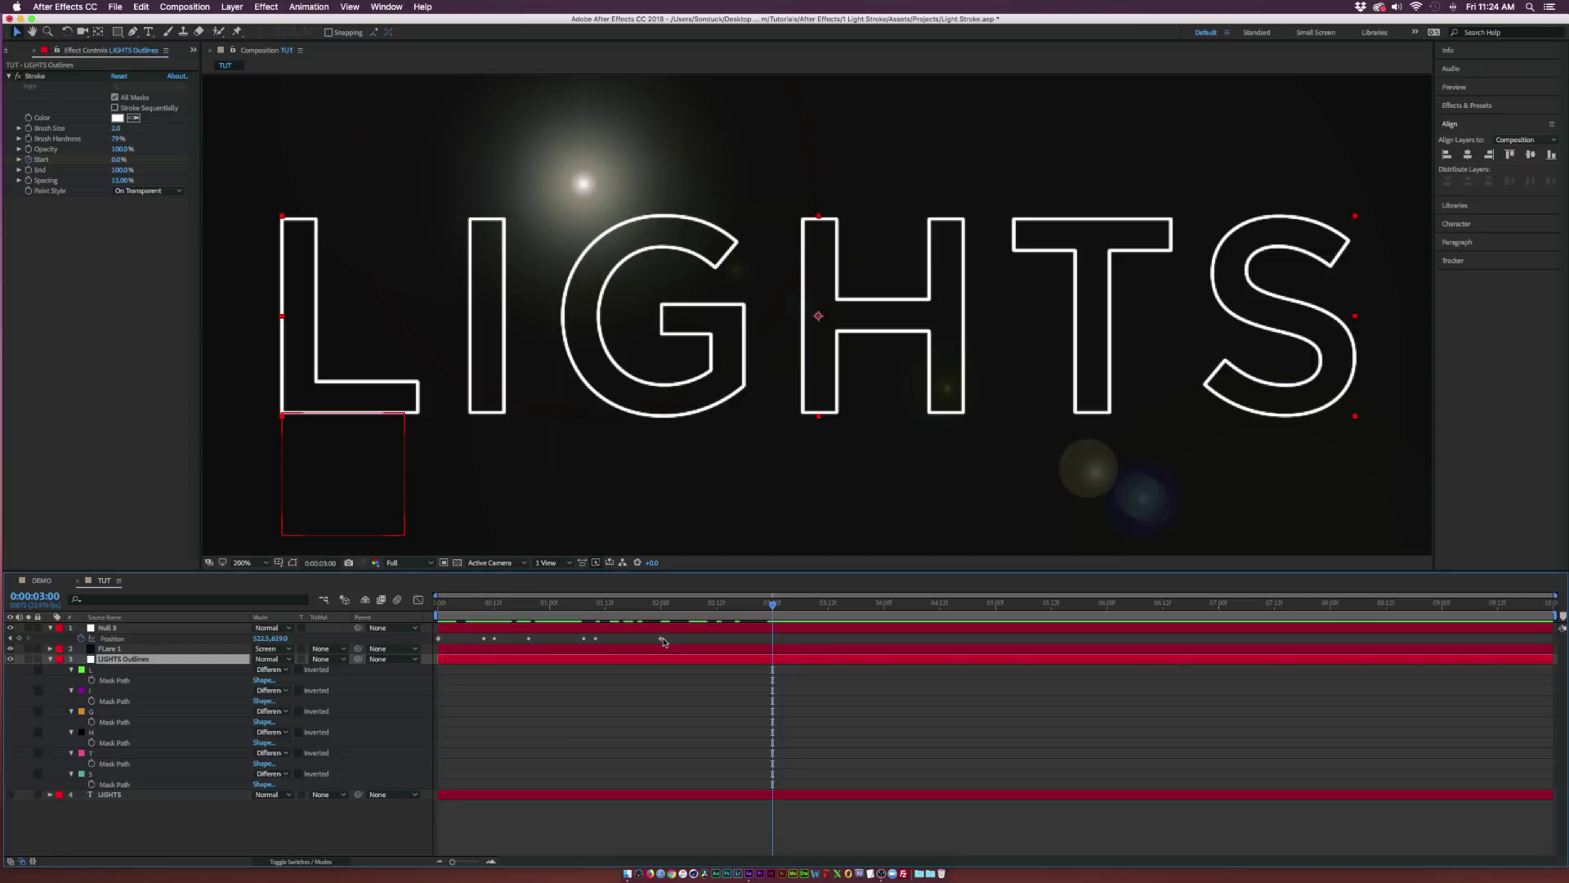
pyautogui.moveTo(662, 640)
pyautogui.mouseDown()
pyautogui.moveTo(772, 641)
pyautogui.moveTo(711, 603)
pyautogui.moveTo(600, 608)
pyautogui.mouseUp()
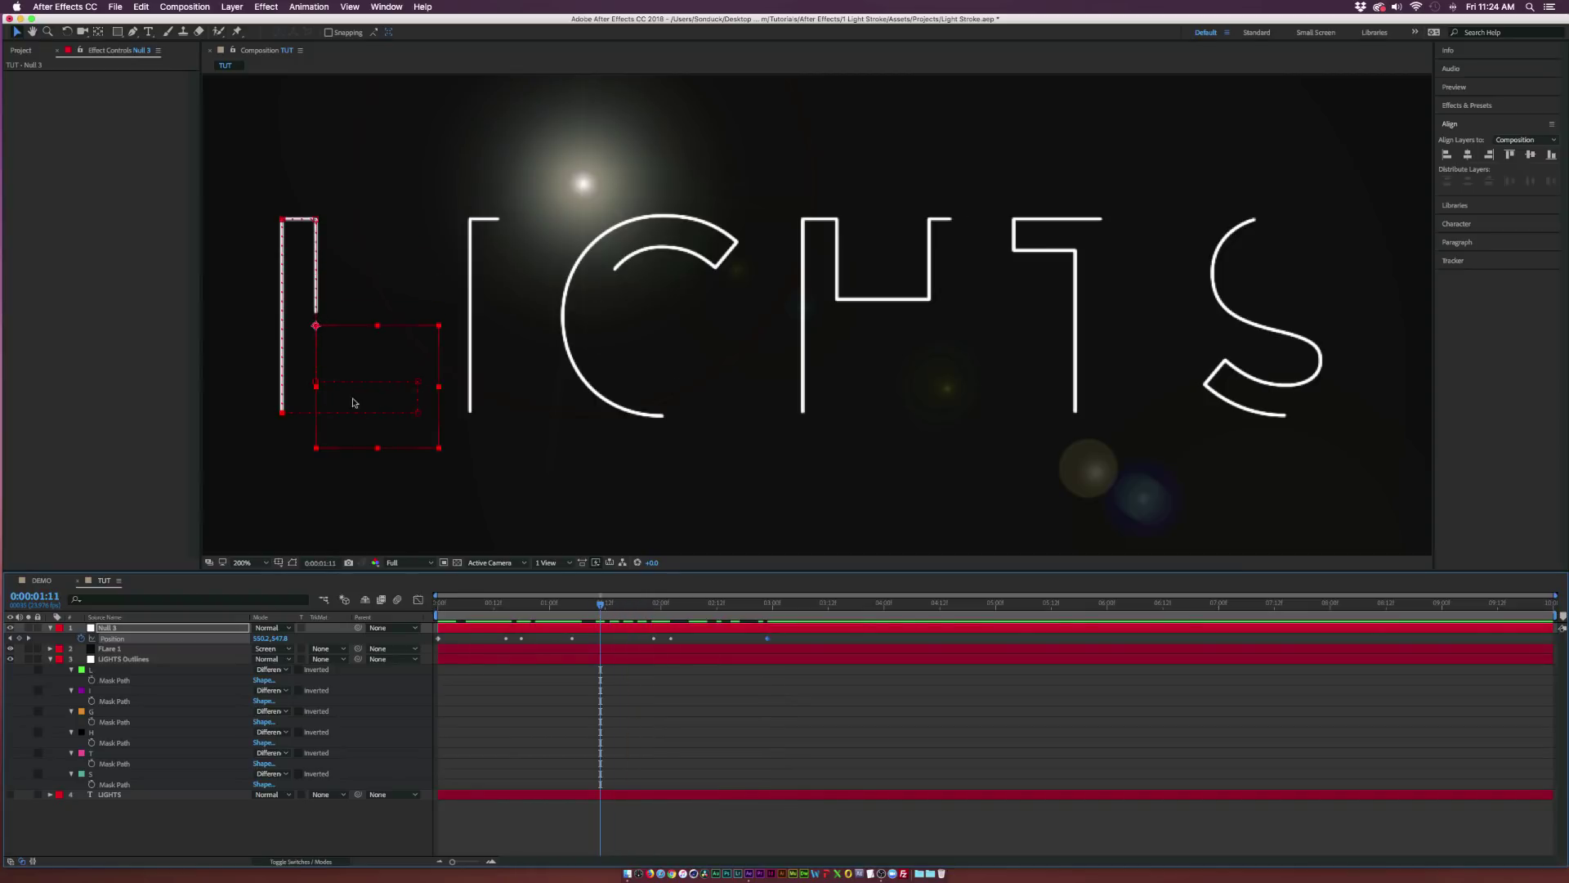
# Time-reverse all of the null's Position keyframes and check its direction against the L stroke
pyautogui.moveTo(778, 638); pyautogui.dragTo(402, 641)
pyautogui.rightClick(438, 639)
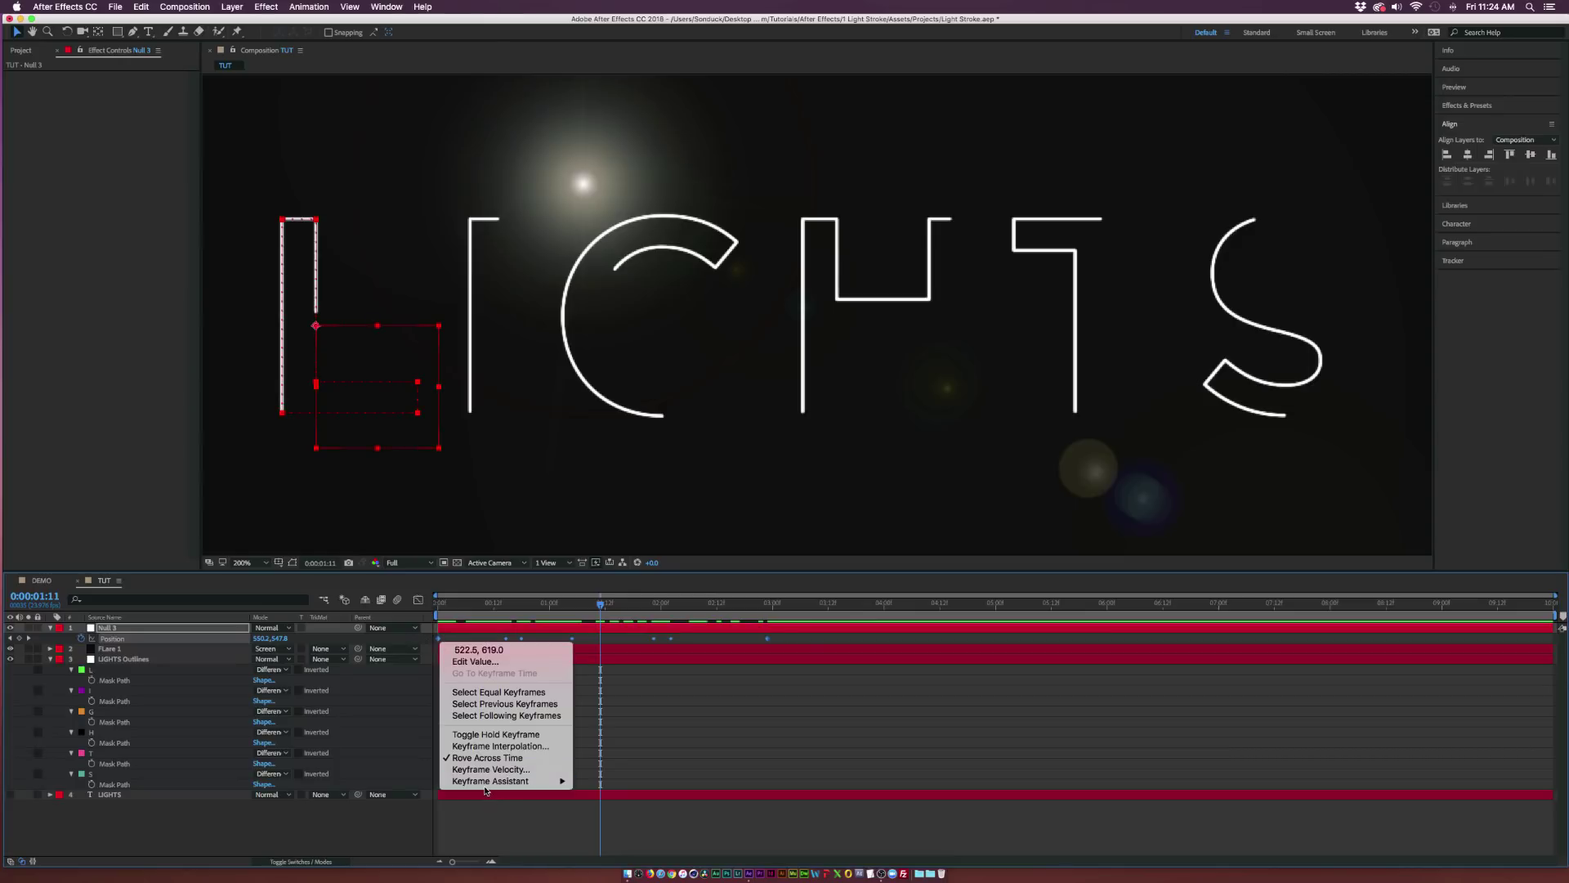
pyautogui.moveTo(494, 783)
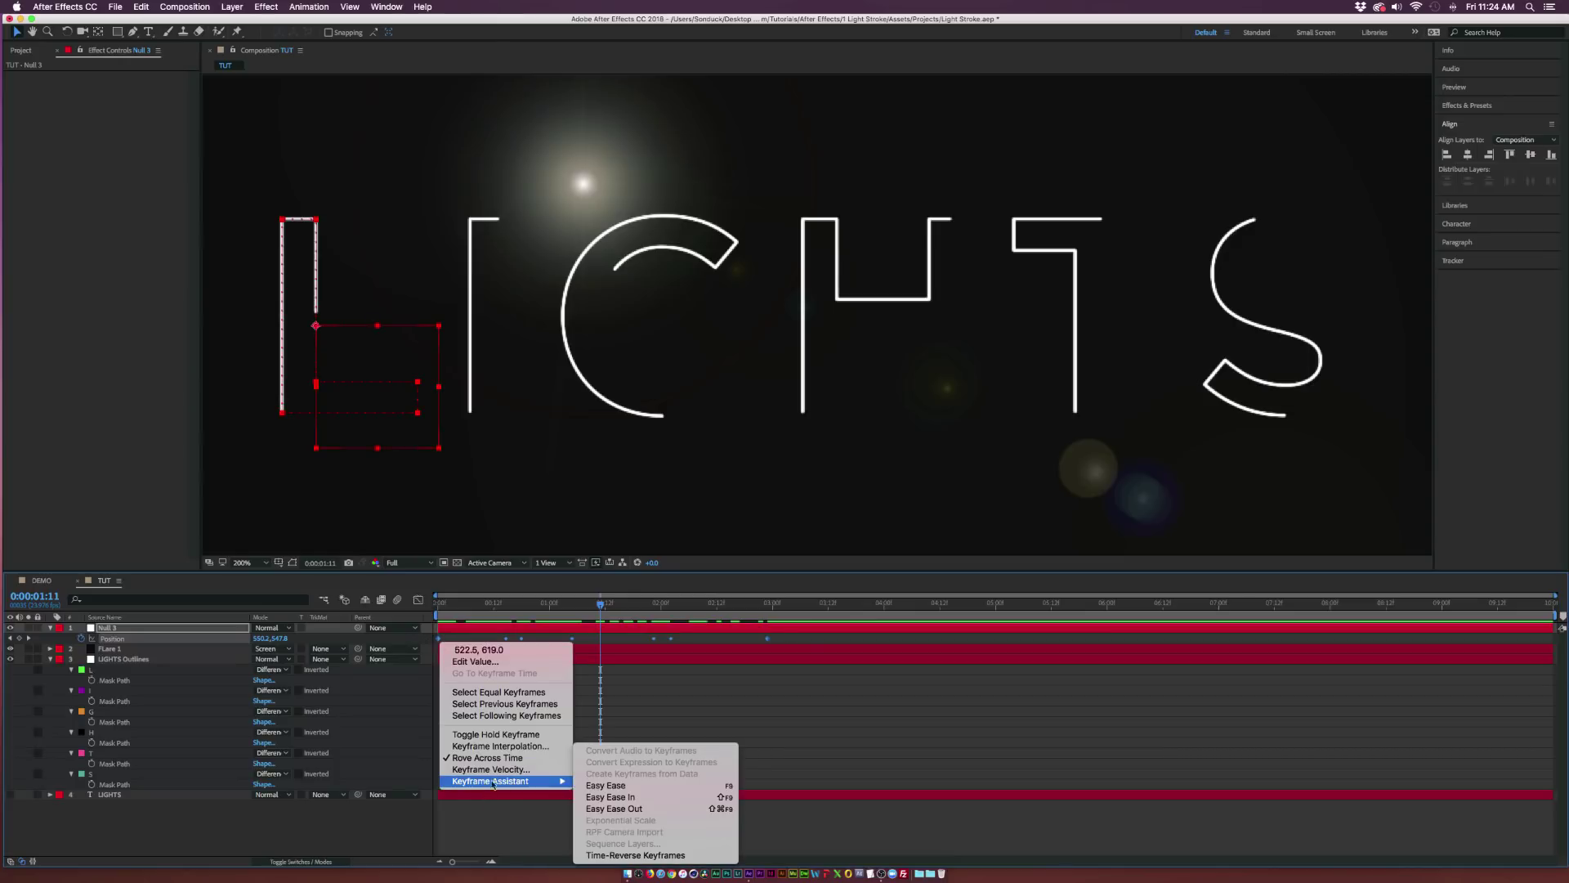
pyautogui.click(613, 852)
pyautogui.moveTo(494, 606)
pyautogui.mouseDown()
pyautogui.moveTo(456, 606)
pyautogui.moveTo(657, 623)
pyautogui.mouseUp()
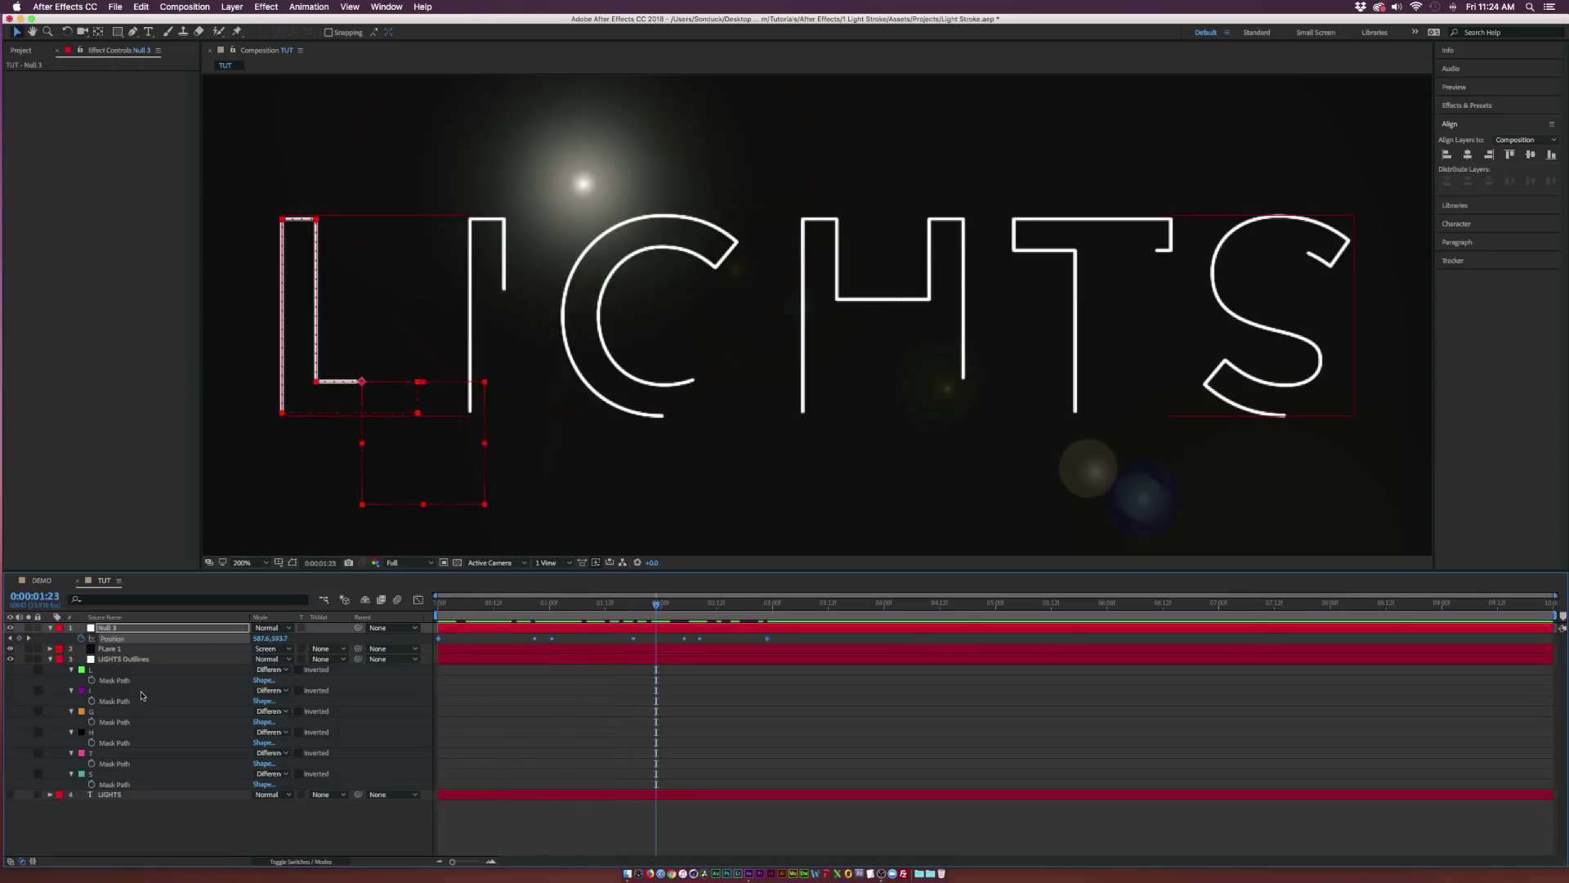
pyautogui.click(122, 660)
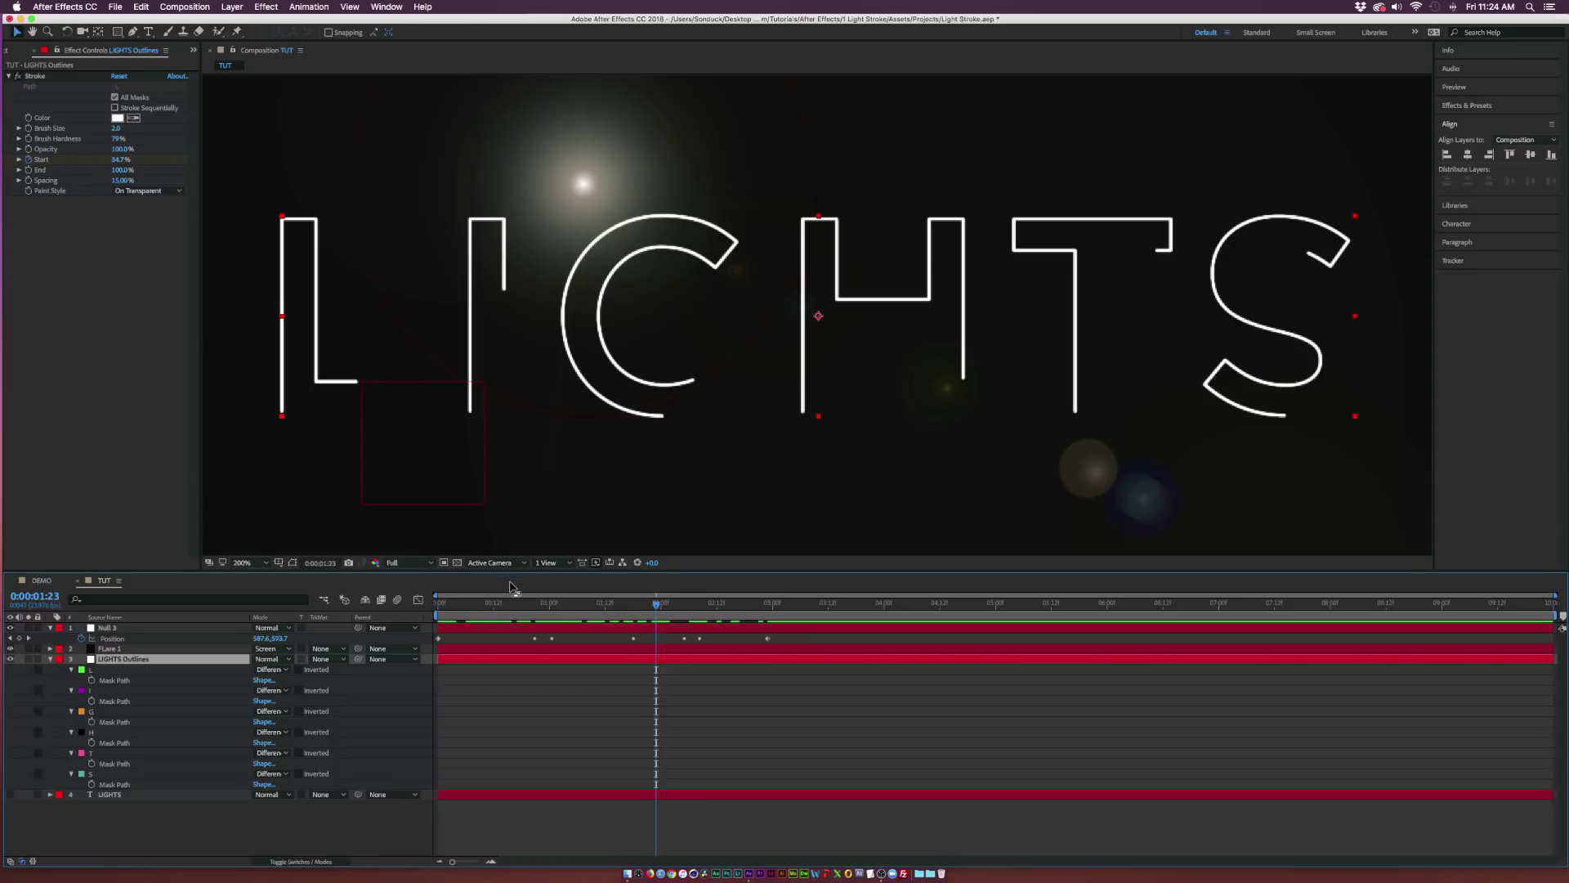
pyautogui.moveTo(536, 607); pyautogui.dragTo(677, 627)
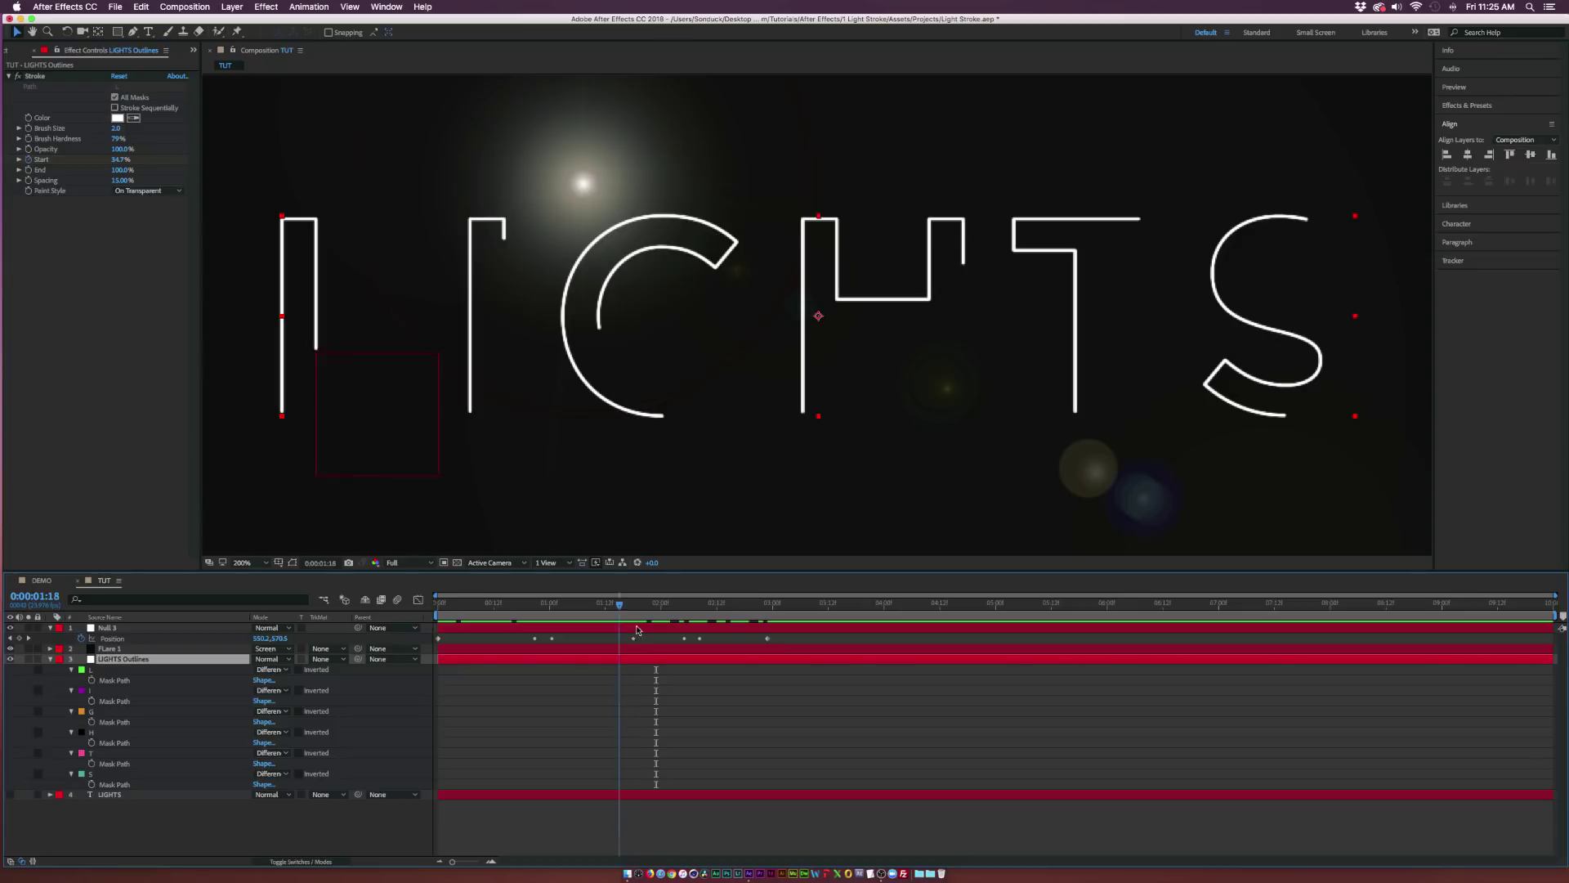
# Link the Flare Center of FLare 1's Lens Flare to the null's Position with an expression
pyautogui.click(149, 648)
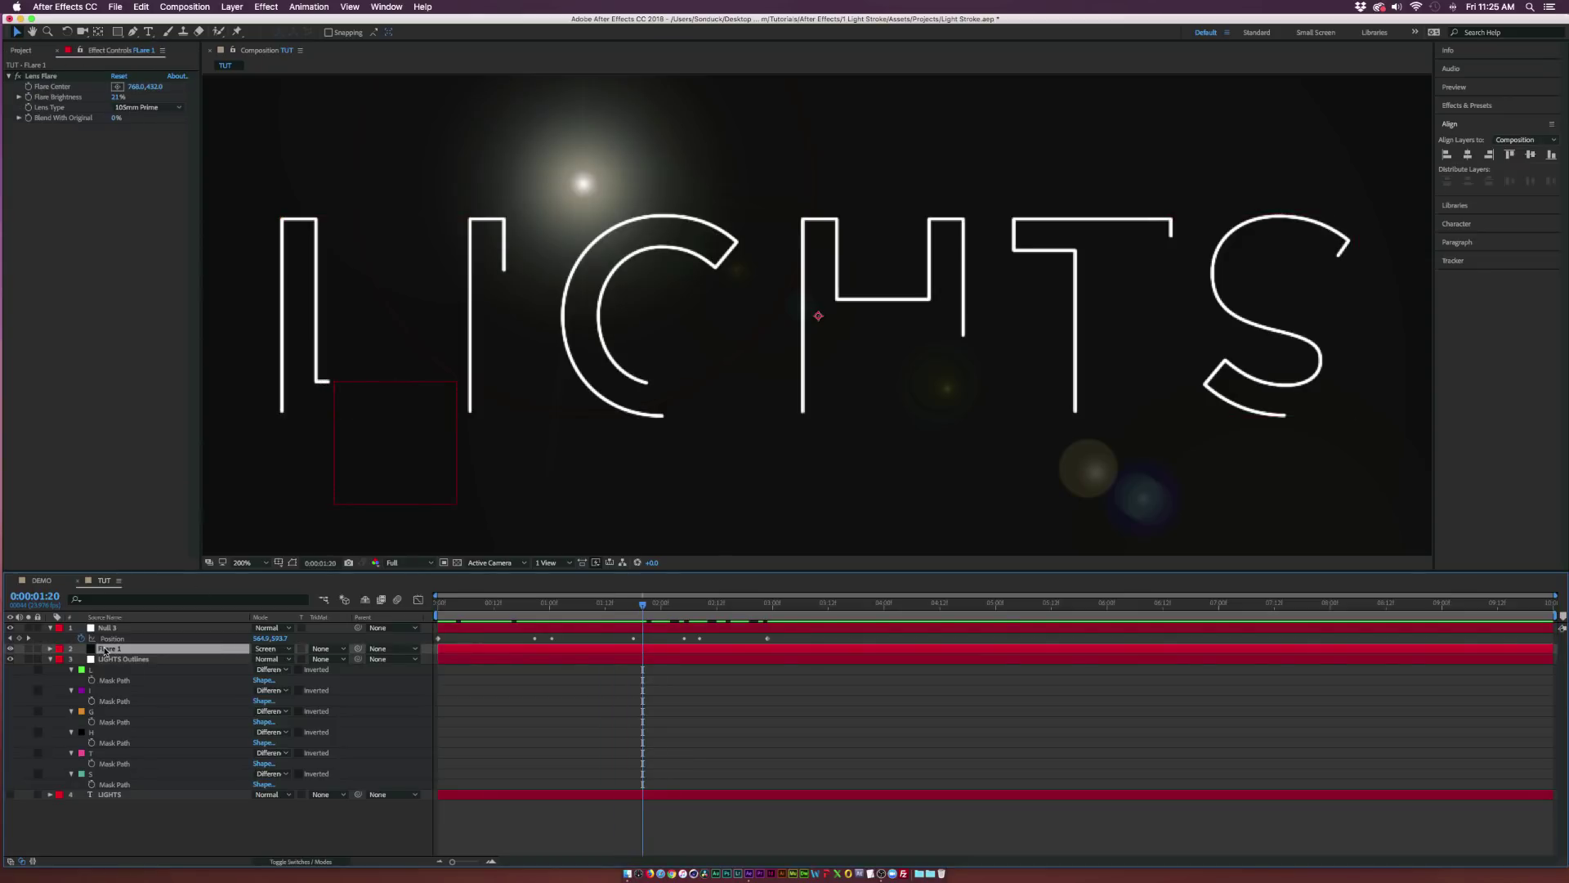
pyautogui.click(42, 78)
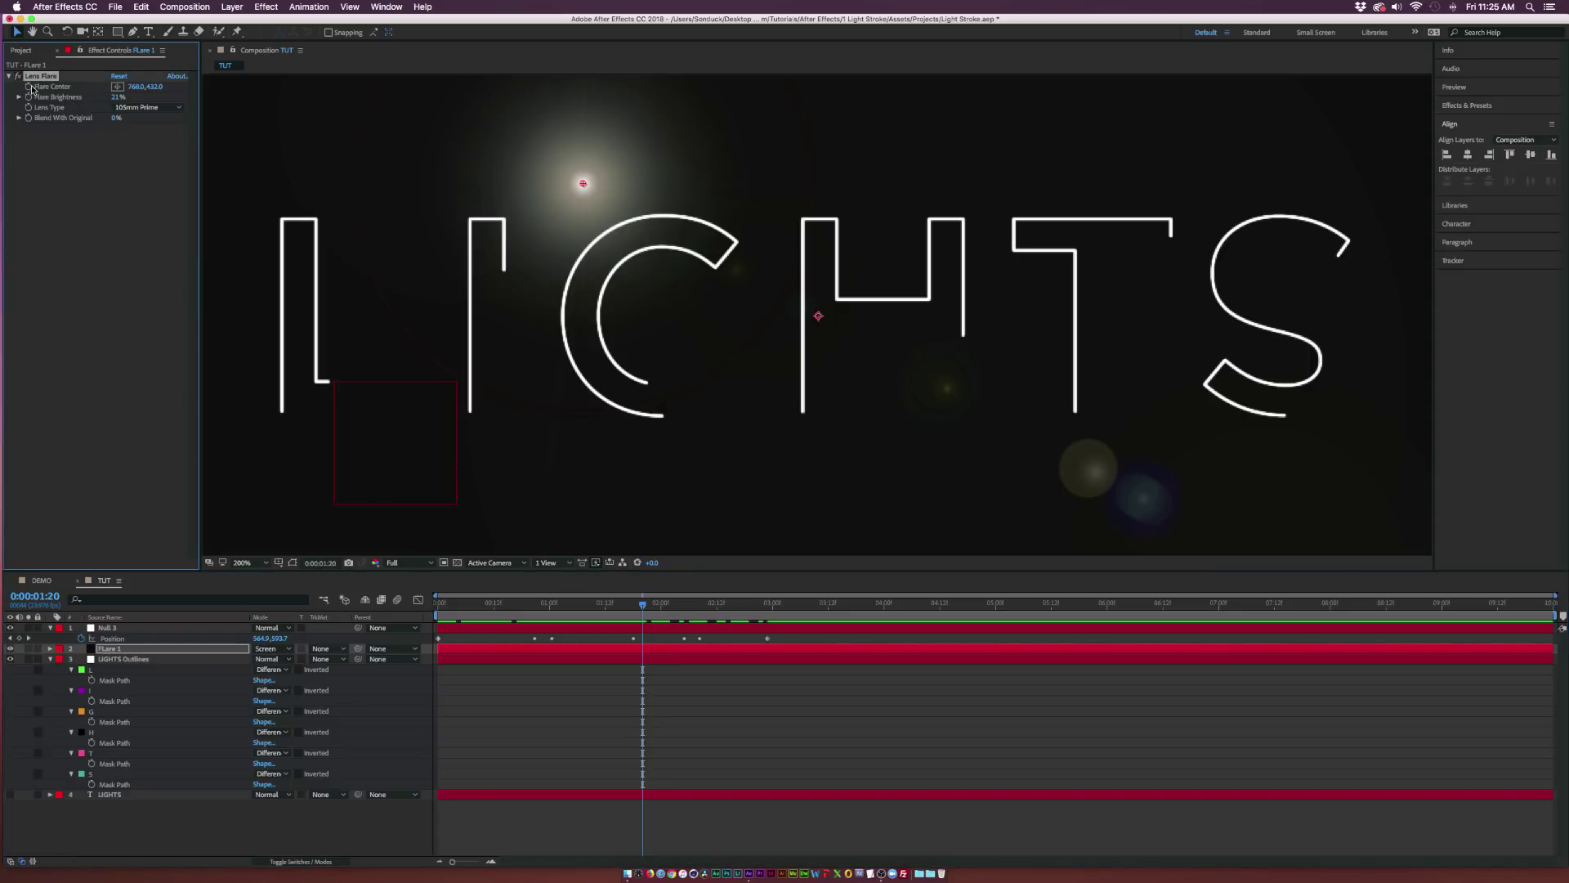
pyautogui.keyDown('alt'); pyautogui.click(31, 87); pyautogui.keyUp('alt')
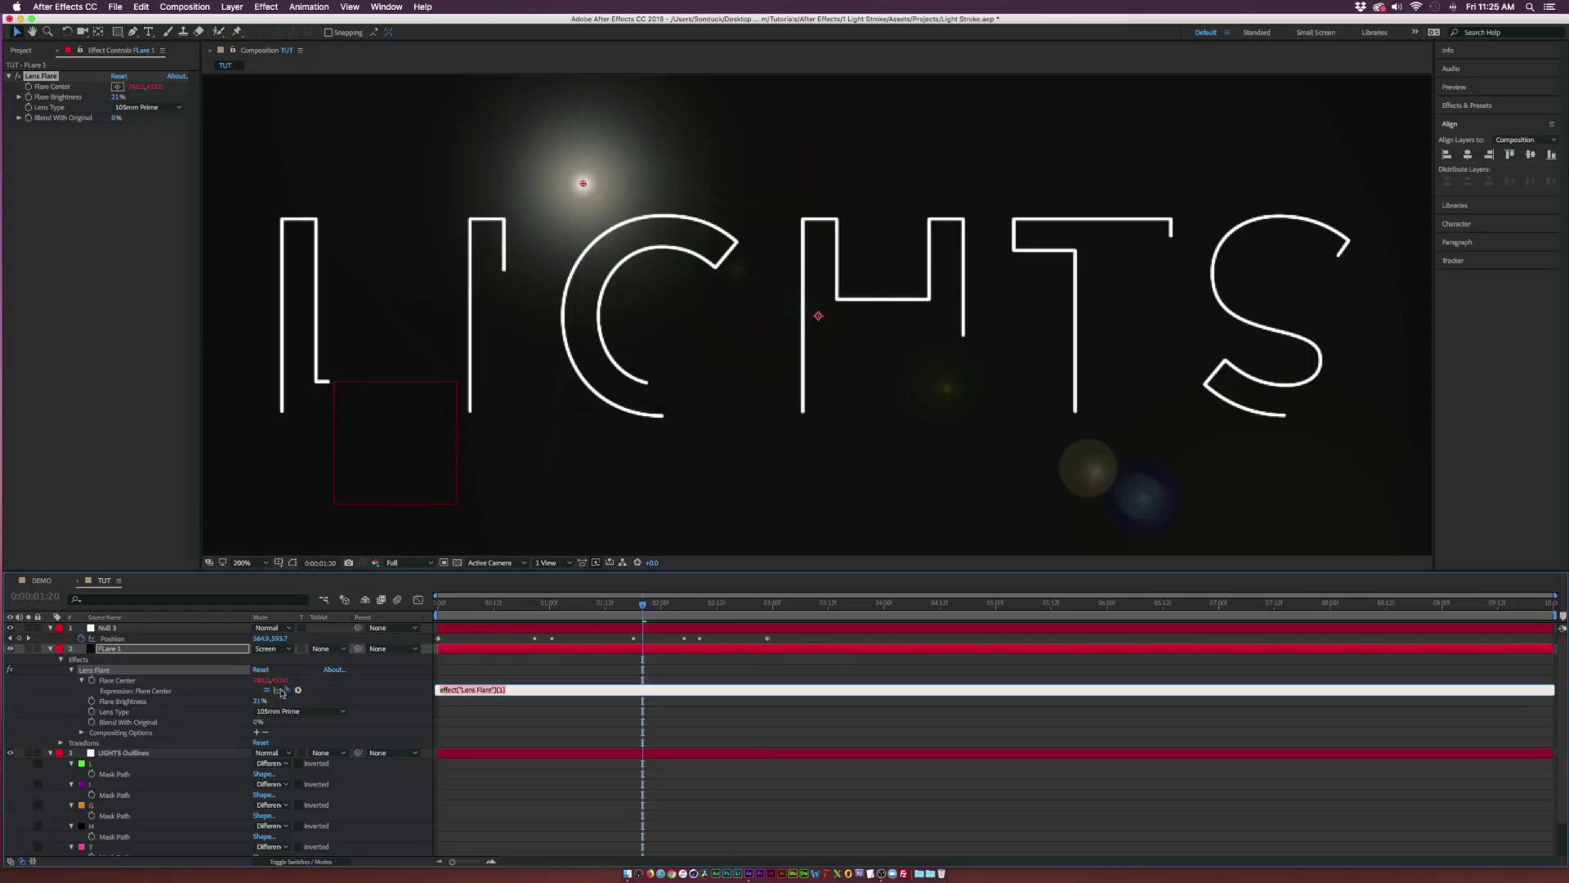
pyautogui.moveTo(288, 692); pyautogui.dragTo(120, 642)
pyautogui.click(420, 609)
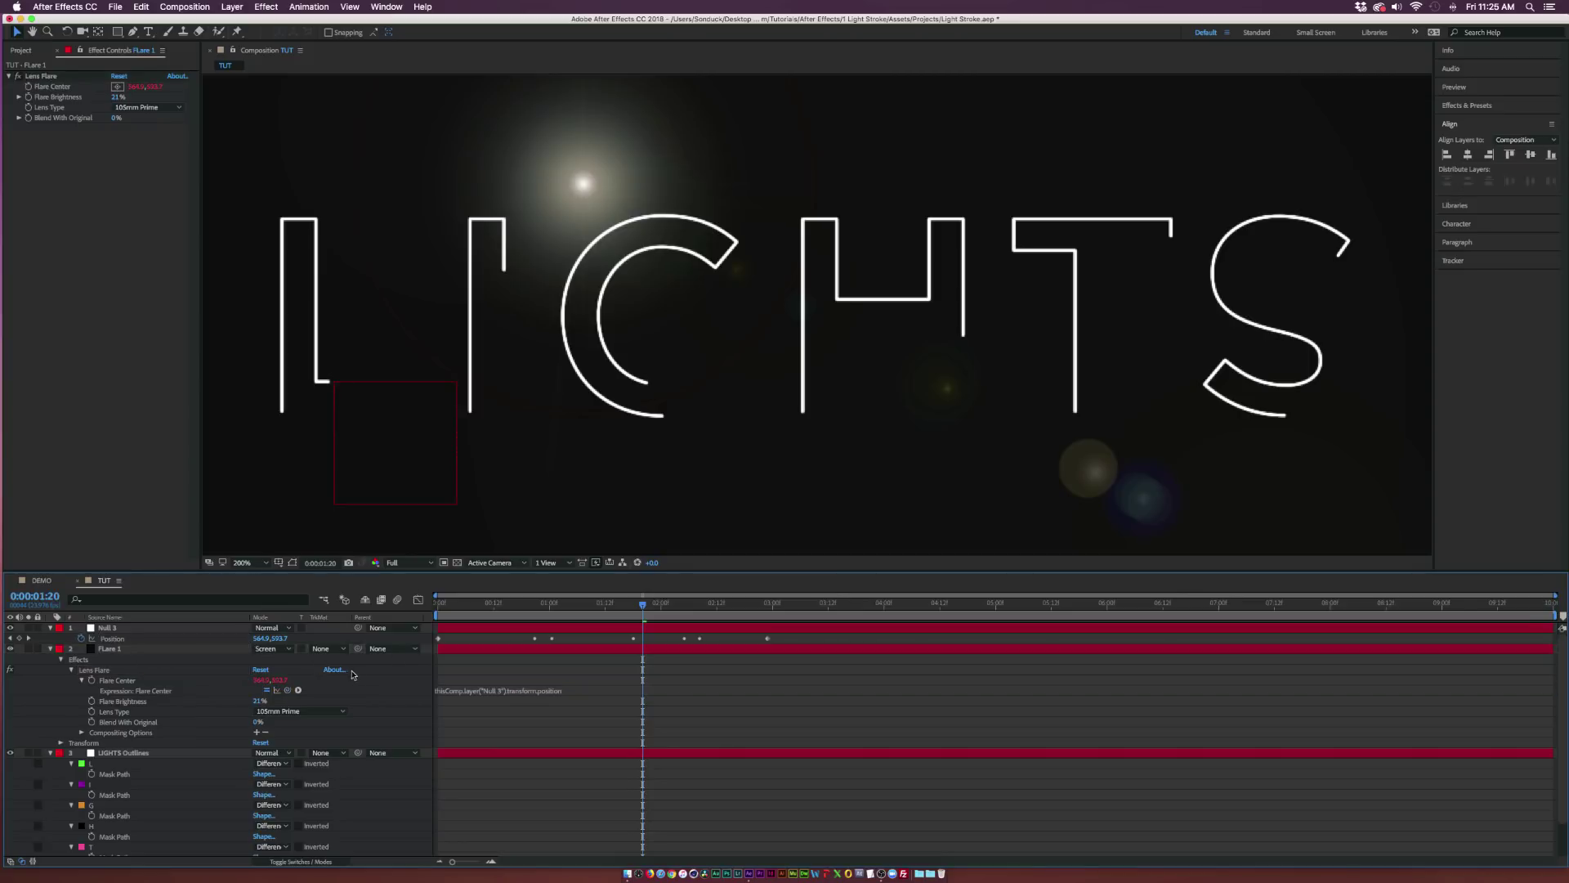
# Scrub from the start to 0:00:02:00 and check how the flare follows the L outline
pyautogui.press('Home')
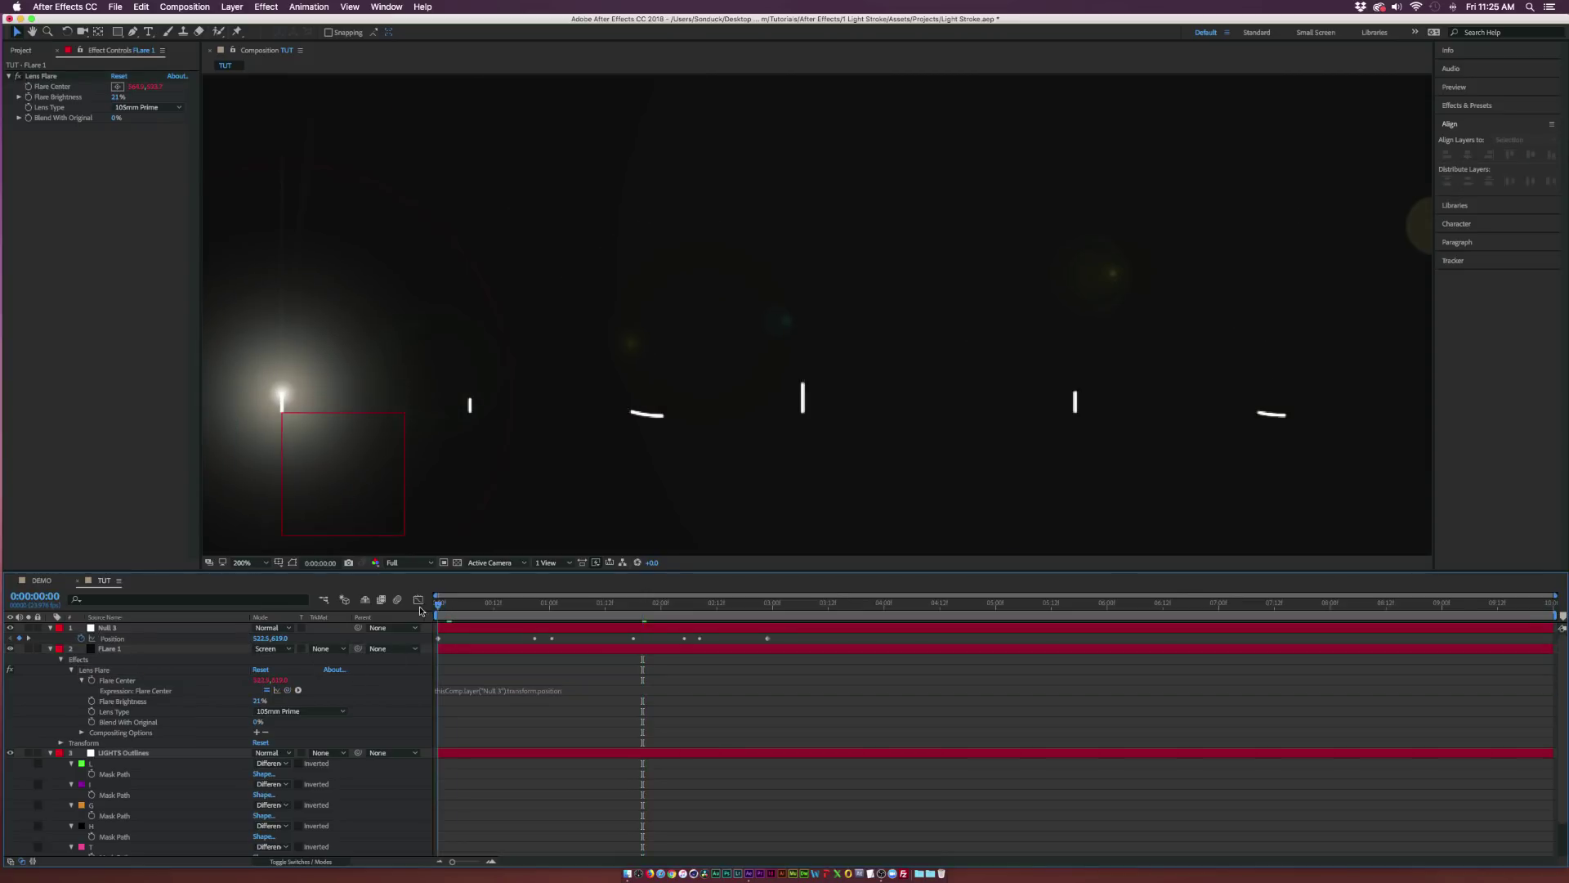
pyautogui.moveTo(440, 605); pyautogui.dragTo(531, 604)
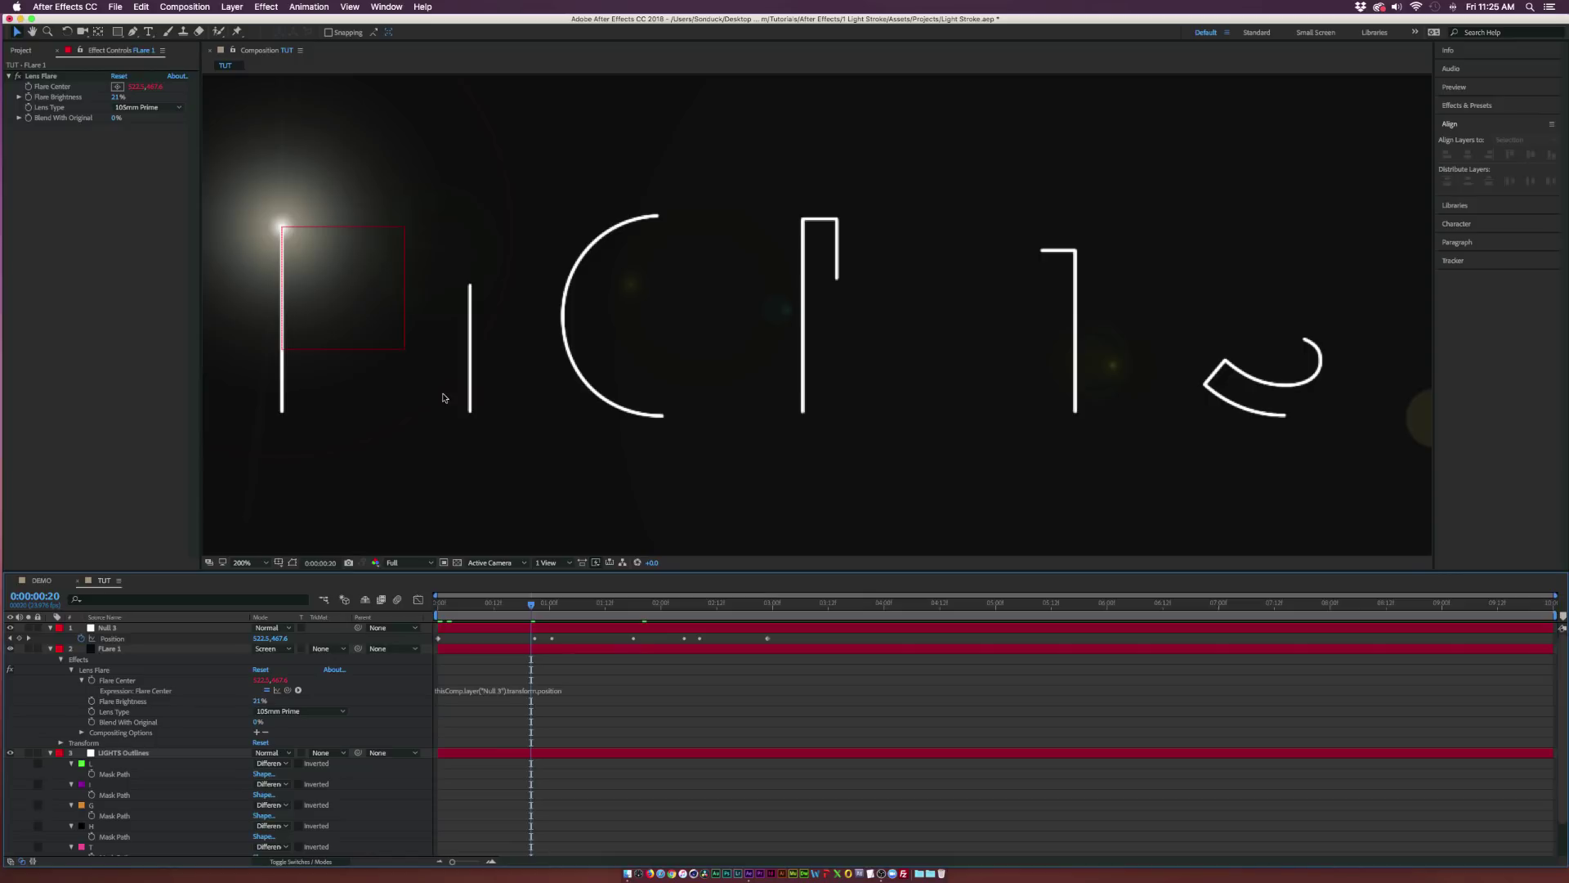
pyautogui.scroll(-2, 442, 433)
pyautogui.click(245, 562)
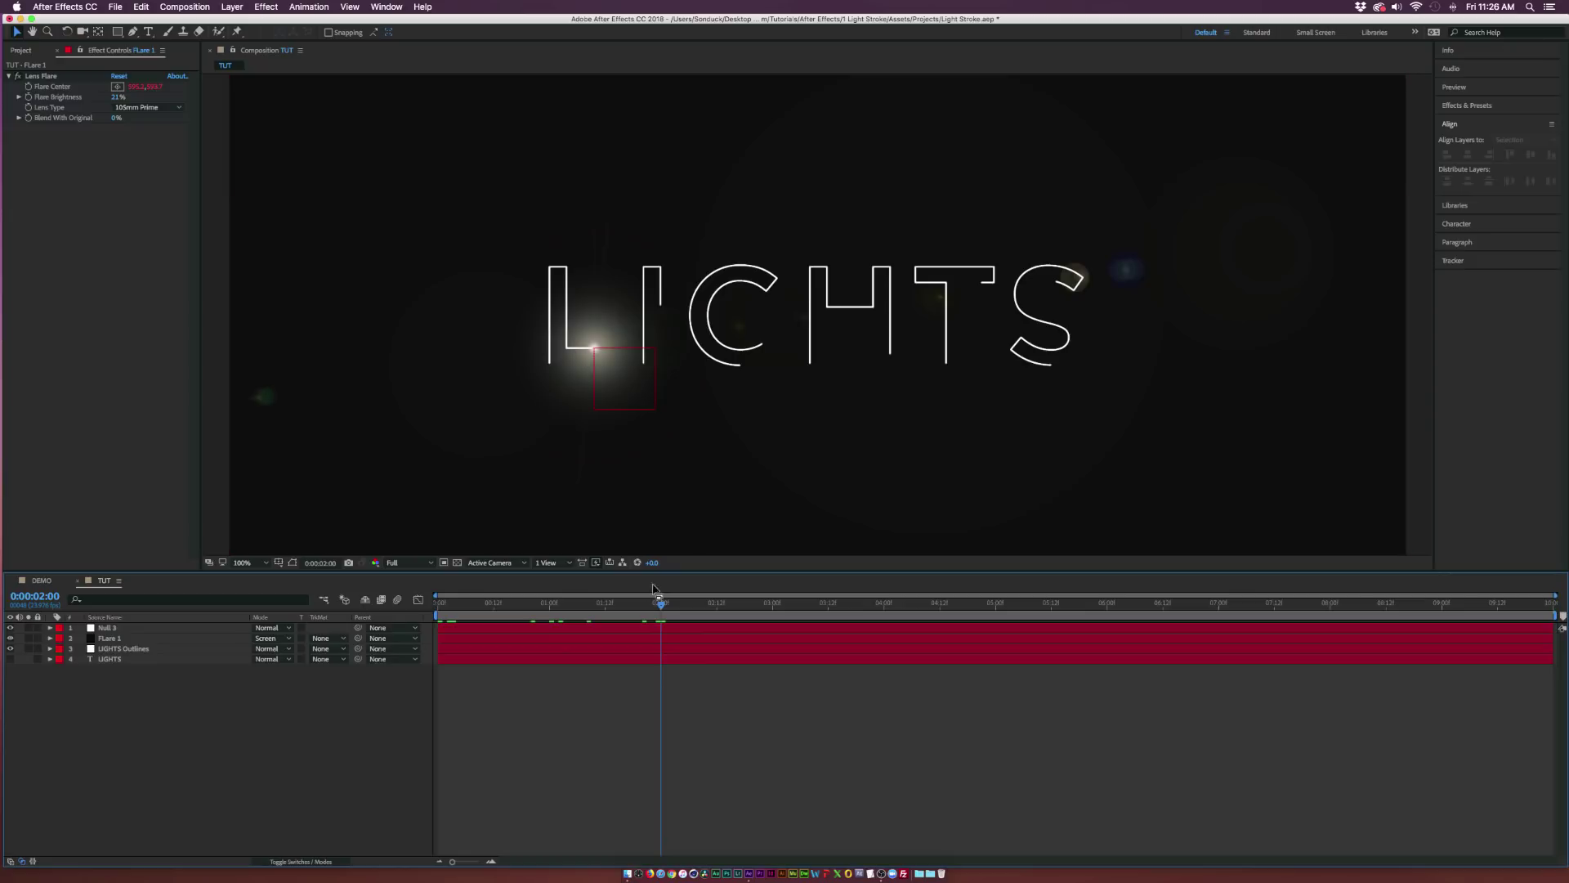
pyautogui.moveTo(520, 617); pyautogui.dragTo(662, 618)
# Try the 35mm Prime and 50-300mm Zoom lens types on the flare, and return to 105mm Prime
pyautogui.click(159, 108)
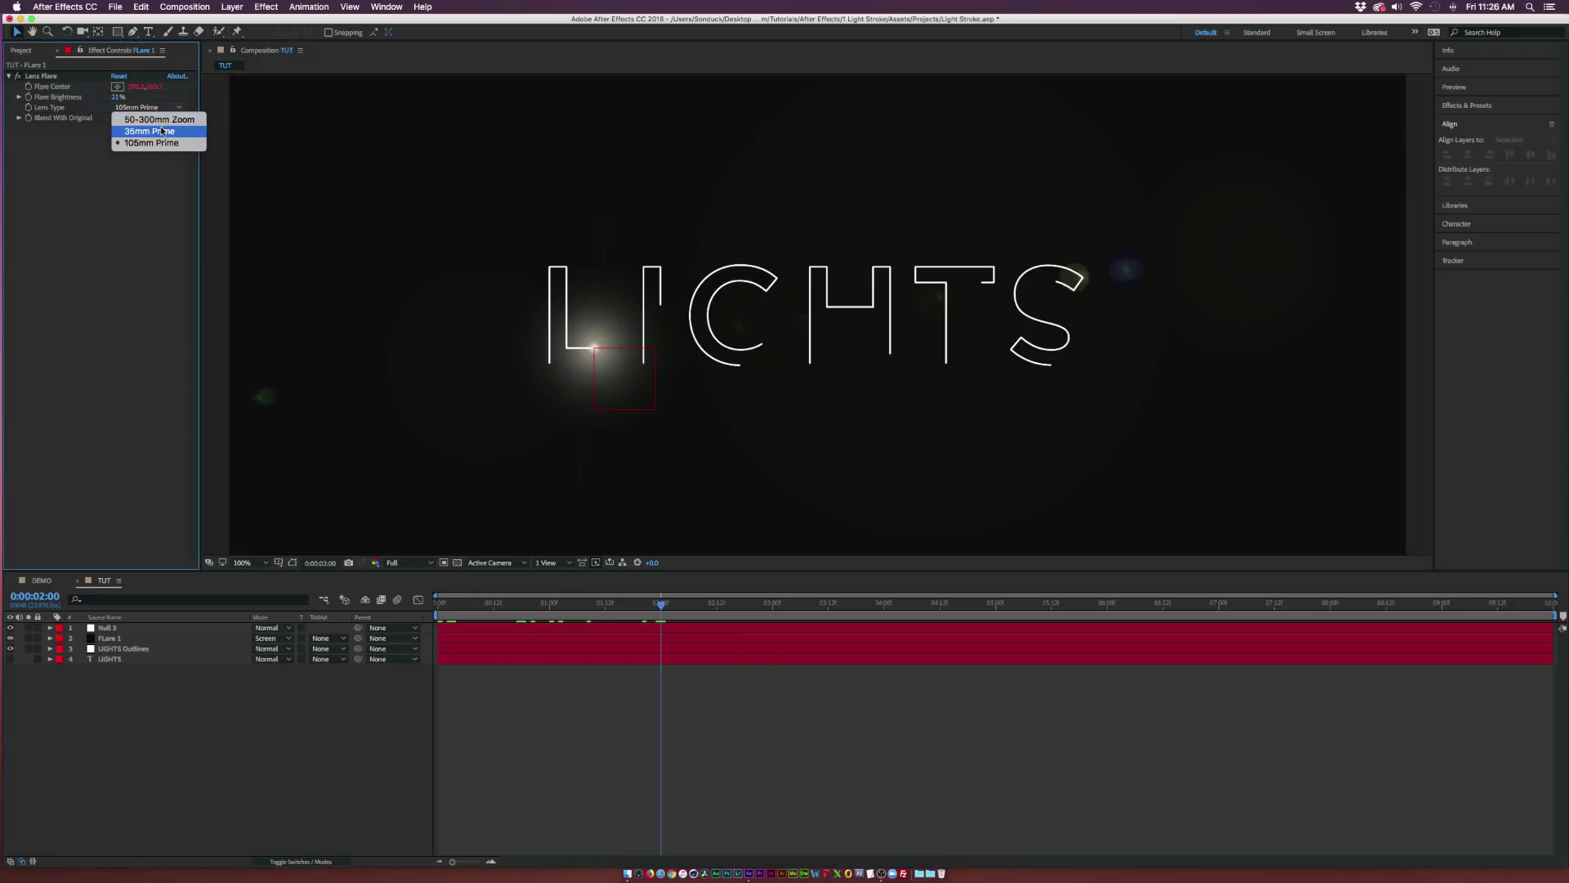
pyautogui.click(163, 132)
pyautogui.click(159, 107)
pyautogui.click(159, 120)
pyautogui.scroll(-2, 562, 397)
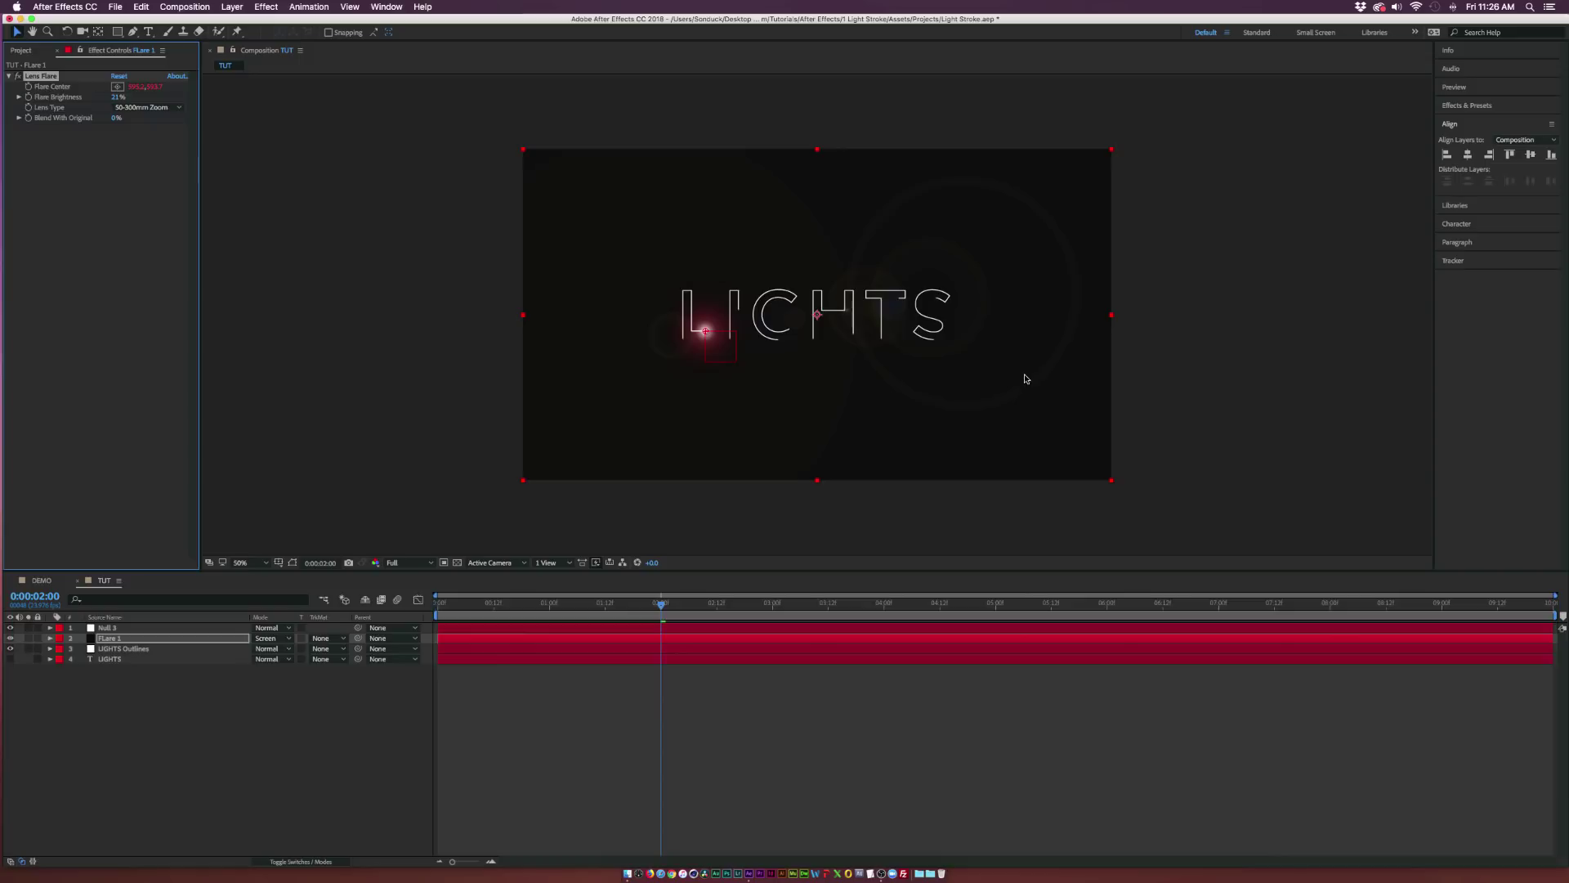
pyautogui.click(255, 552)
pyautogui.click(243, 562)
pyautogui.click(253, 572)
pyautogui.click(143, 107)
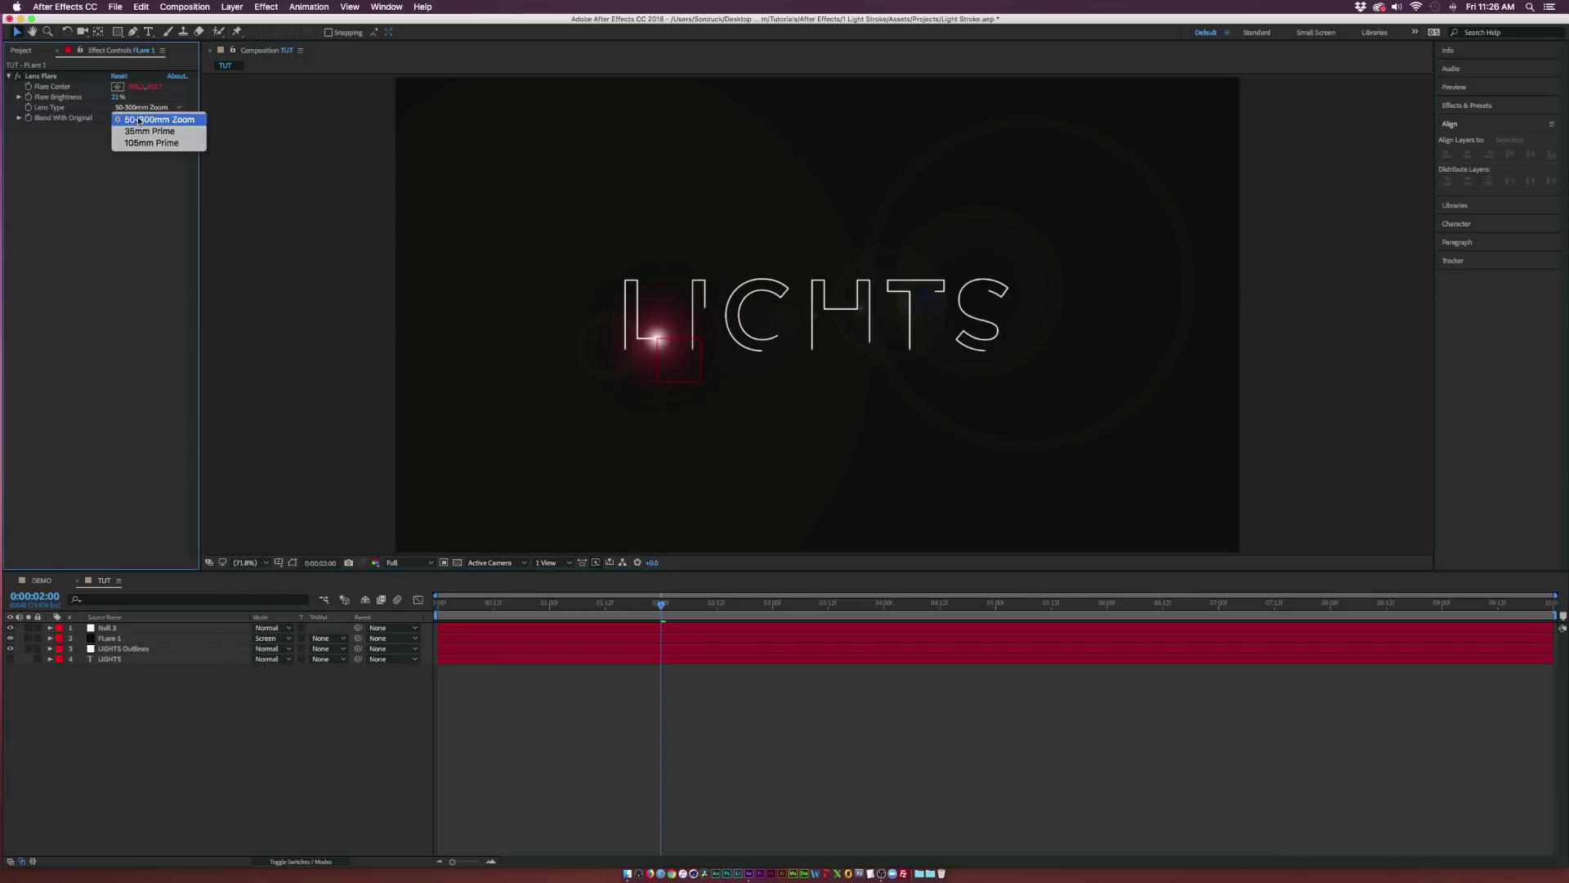
pyautogui.click(141, 143)
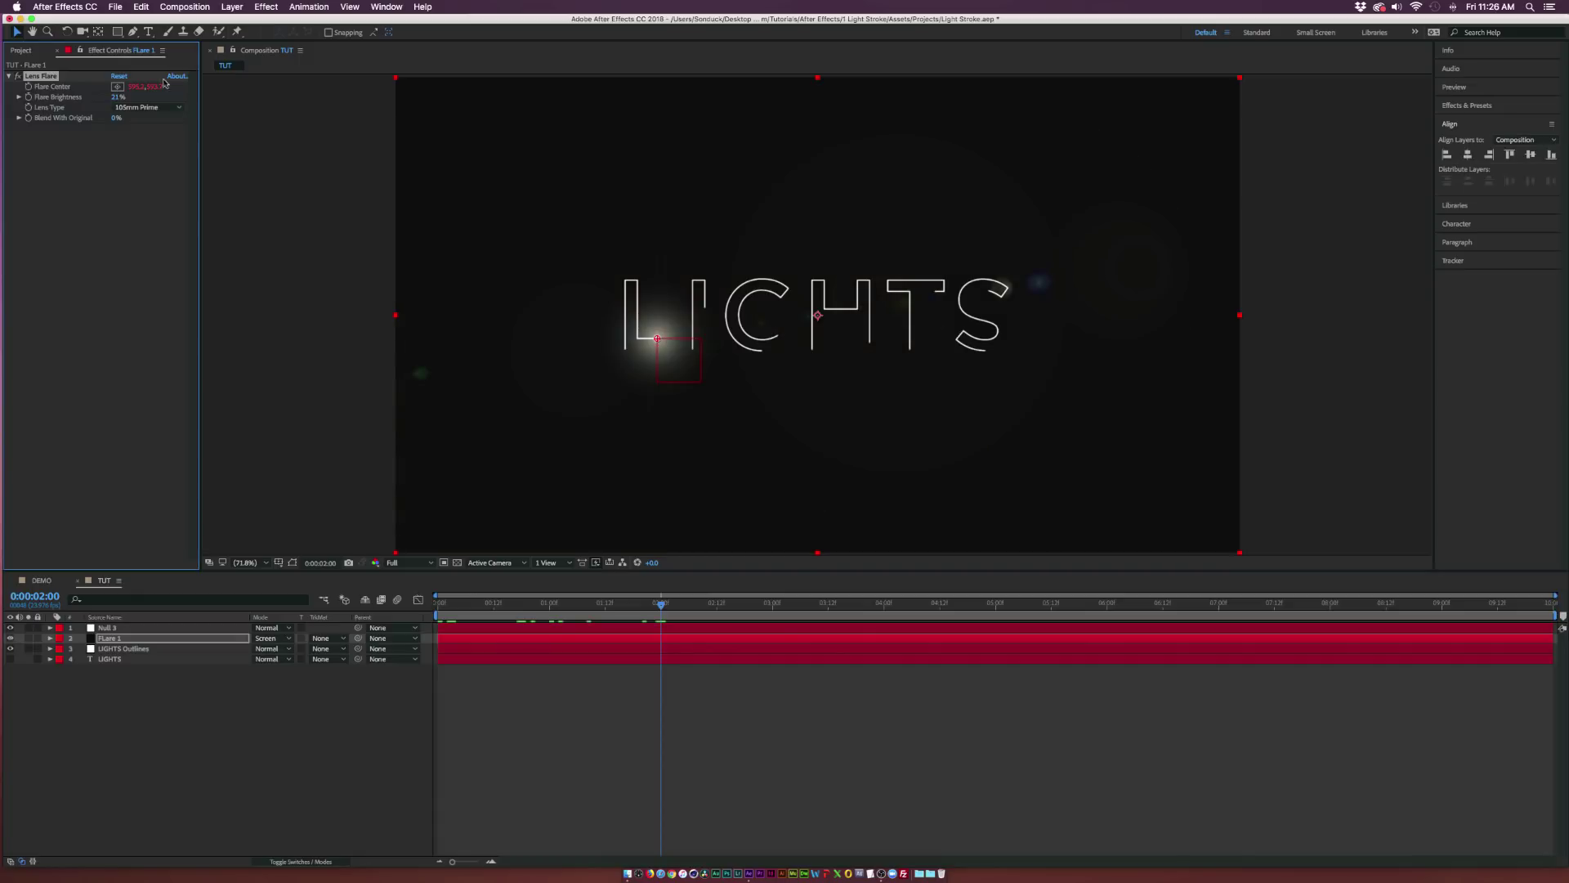
# Draw a loose closed Pen mask on the FLare 1 layer around the letter L and its glow
pyautogui.click(132, 31)
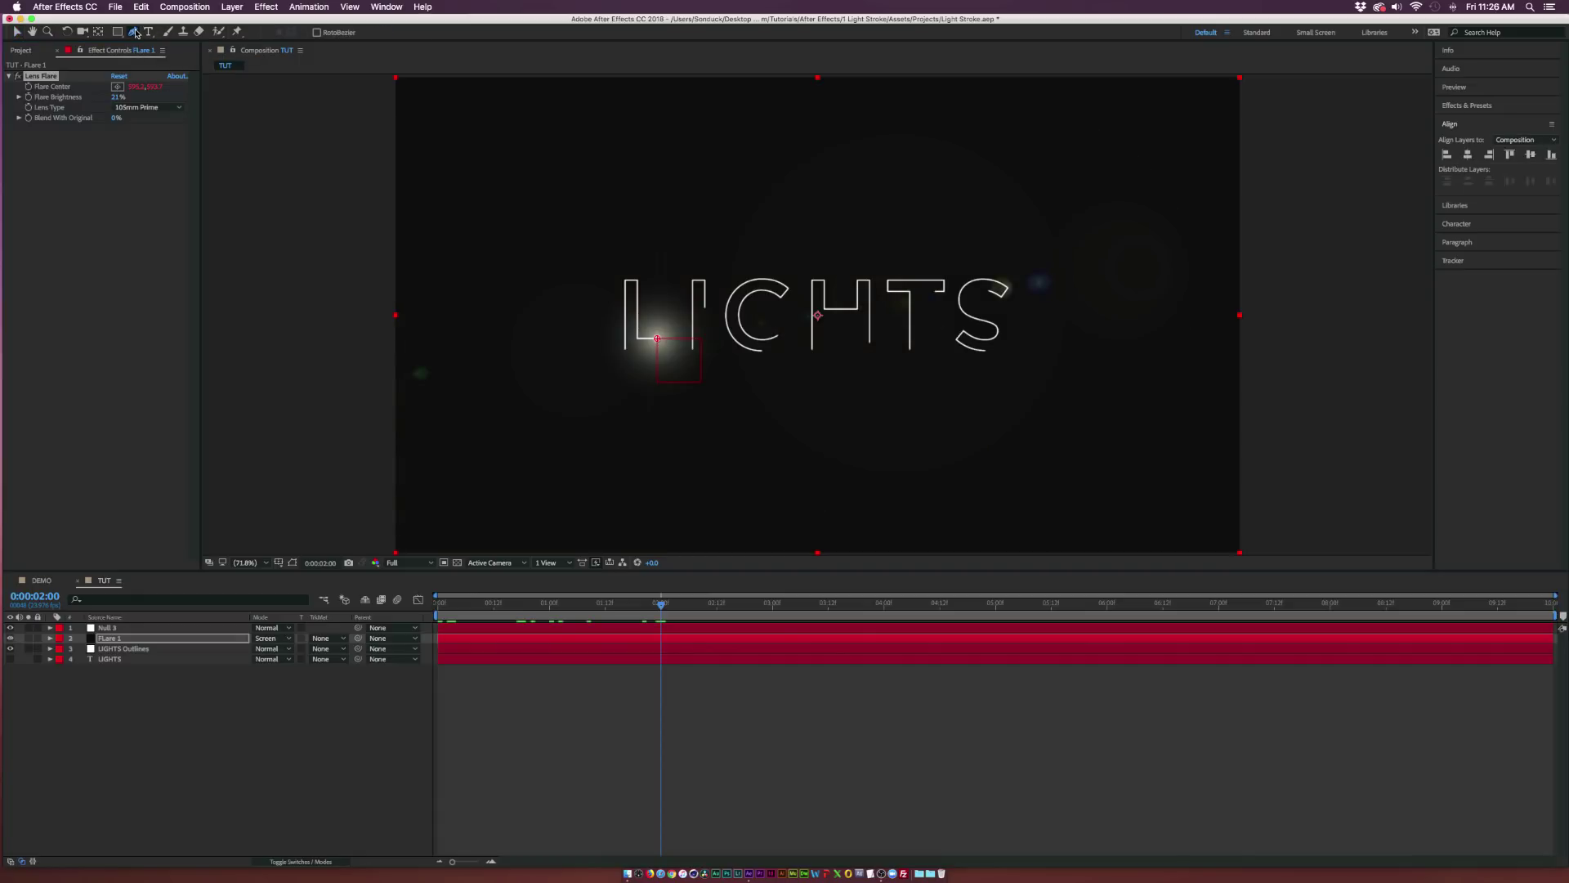
pyautogui.click(619, 215)
pyautogui.click(556, 240)
pyautogui.click(530, 392)
pyautogui.click(673, 434)
pyautogui.click(707, 332)
pyautogui.click(710, 224)
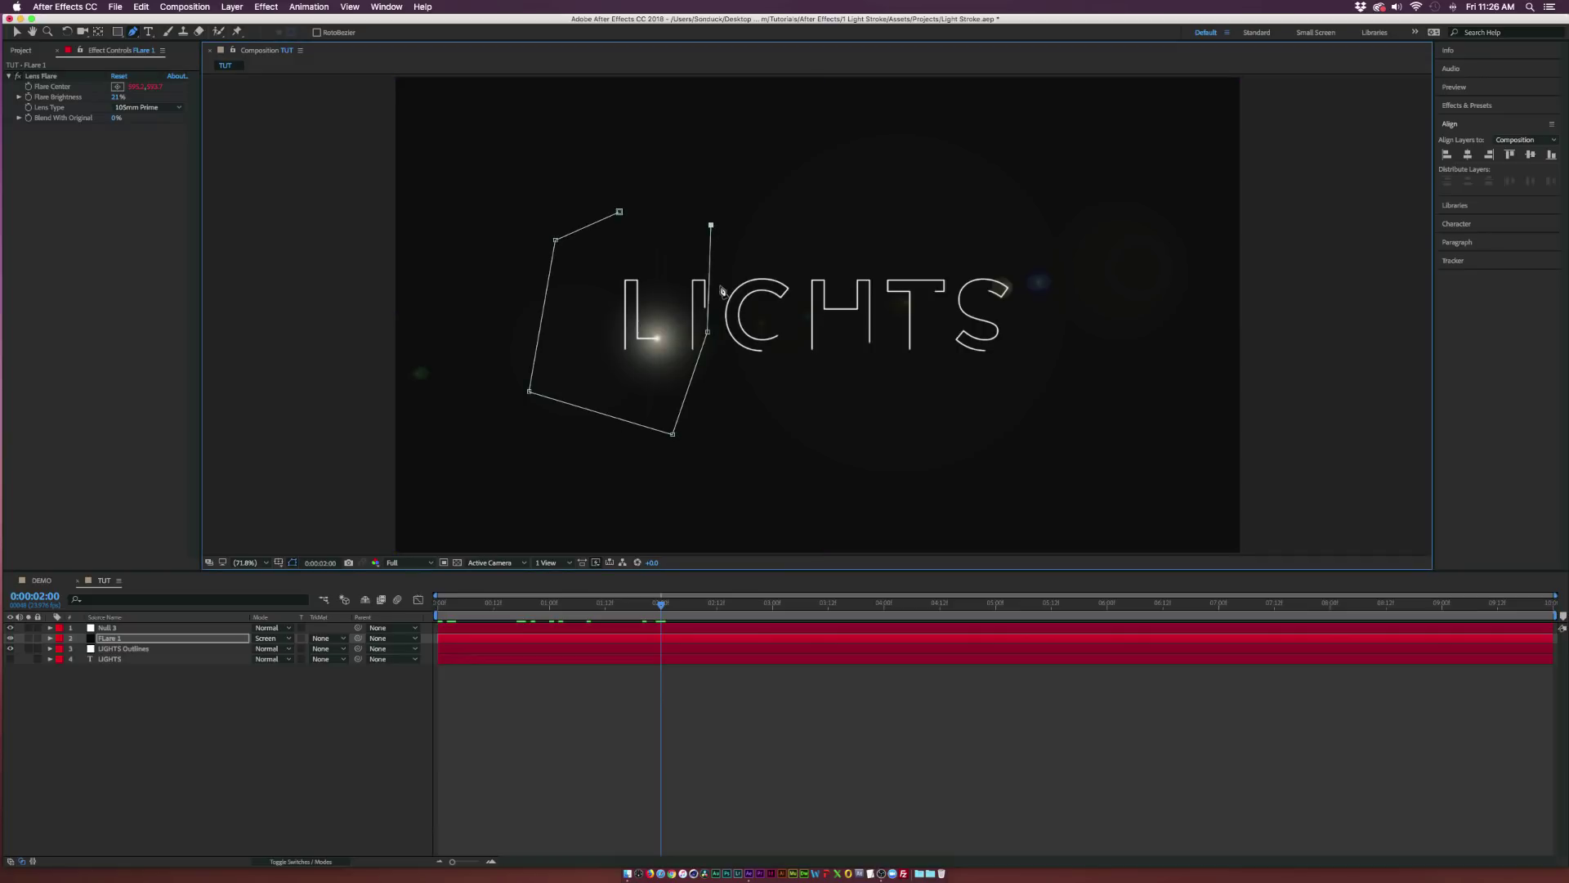
pyautogui.press('super+z')
pyautogui.press('super+z')
pyautogui.click(730, 361)
pyautogui.click(731, 277)
pyautogui.click(730, 237)
pyautogui.click(645, 194)
pyautogui.click(623, 212)
# Feather the FLare 1 mask by 95 pixels and check the softened flare through 0:00:02:22
pyautogui.moveTo(478, 604)
pyautogui.mouseDown()
pyautogui.moveTo(716, 625)
pyautogui.moveTo(473, 627)
pyautogui.moveTo(732, 628)
pyautogui.mouseUp()
pyautogui.press('f')
pyautogui.moveTo(282, 660); pyautogui.dragTo(310, 658)
pyautogui.click(354, 743)
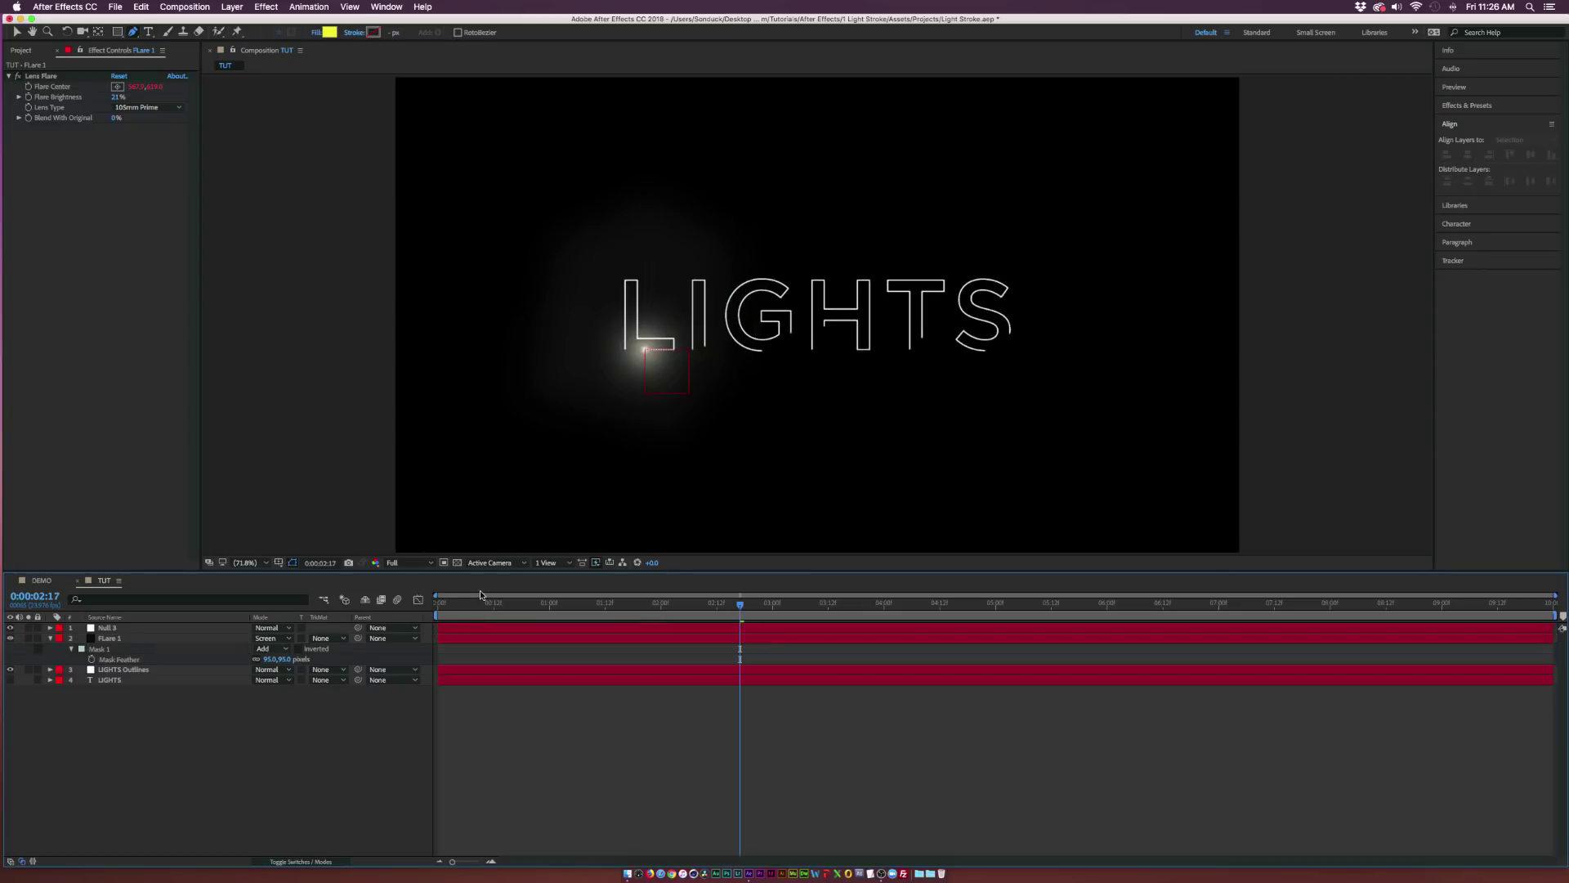
pyautogui.moveTo(483, 602)
pyautogui.mouseDown()
pyautogui.moveTo(460, 605)
pyautogui.moveTo(764, 619)
pyautogui.mouseUp()
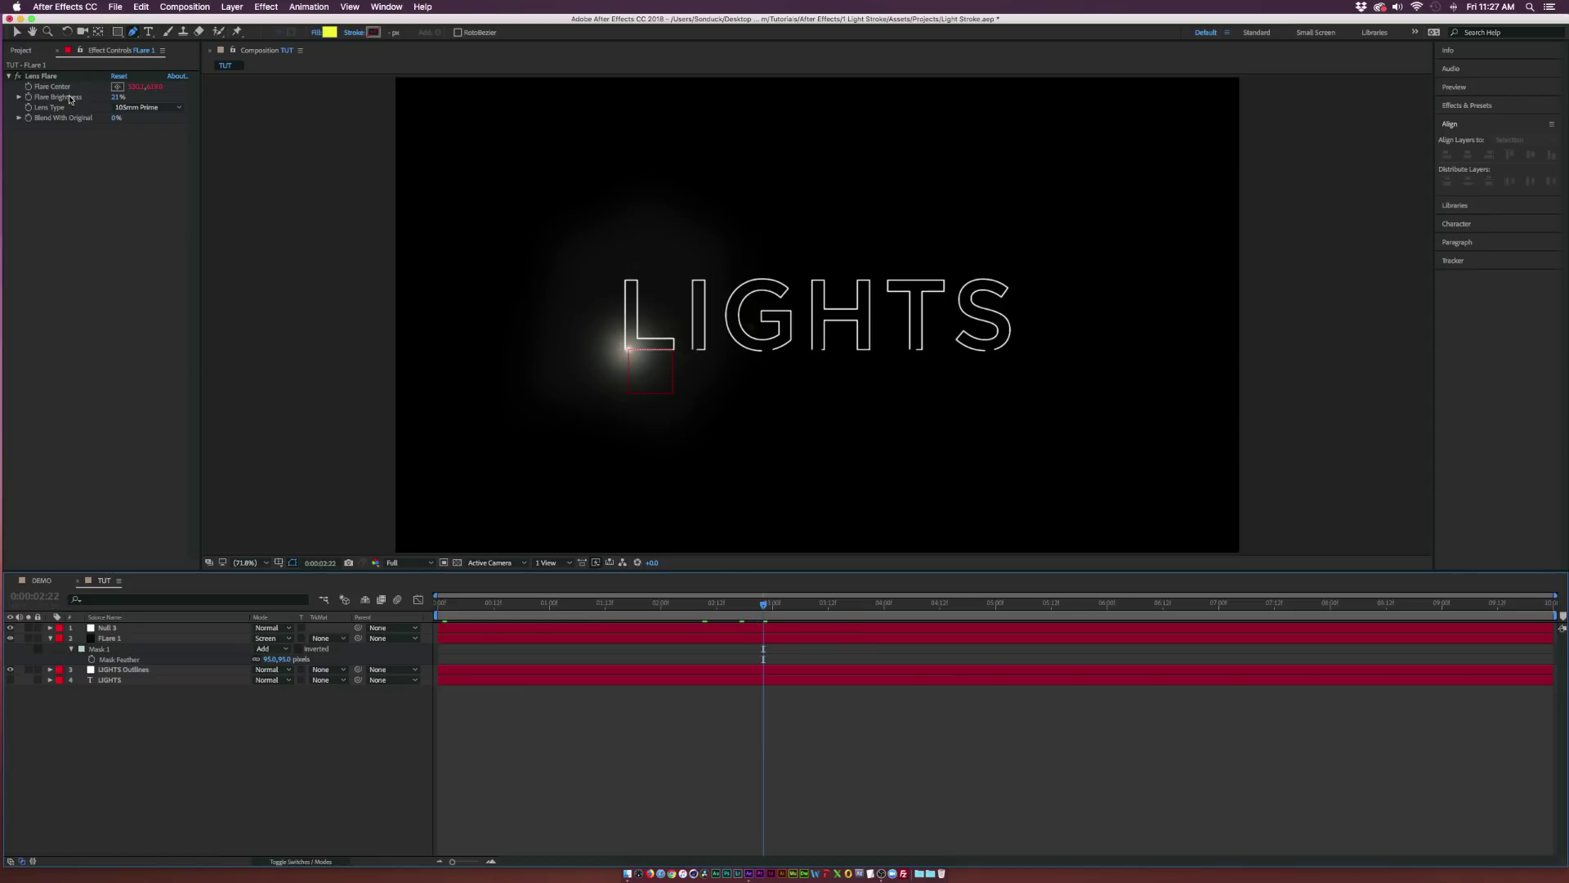
# Apply the Curves effect to the FLare 1 layer and pull the Red channel's midpoint slightly below the diagonal
pyautogui.click(114, 638)
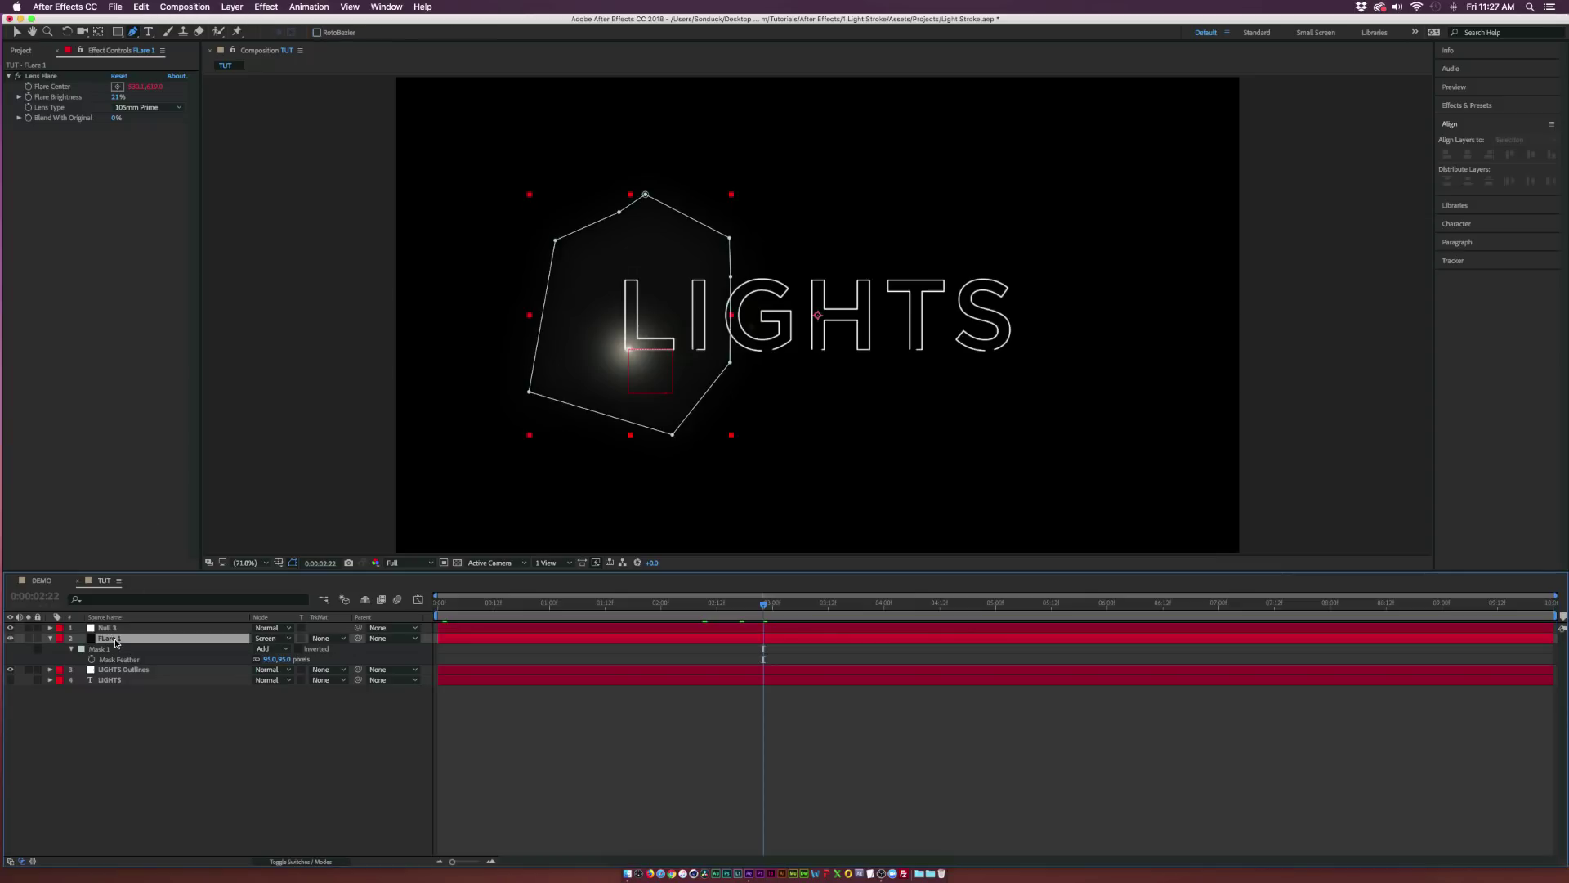
pyautogui.click(268, 7)
pyautogui.moveTo(302, 122)
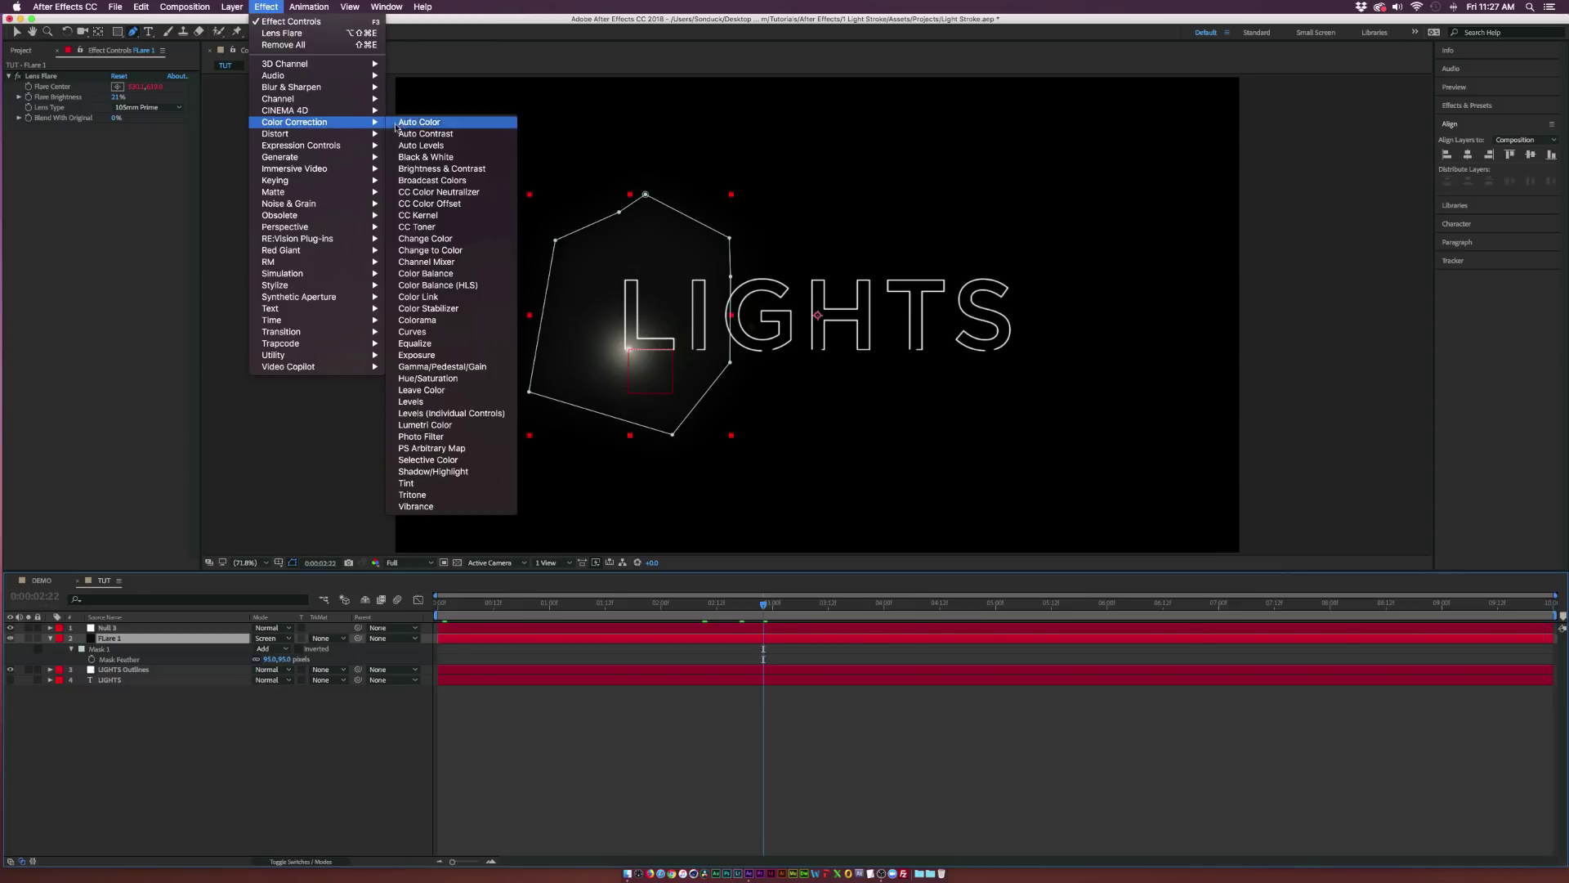
pyautogui.click(413, 332)
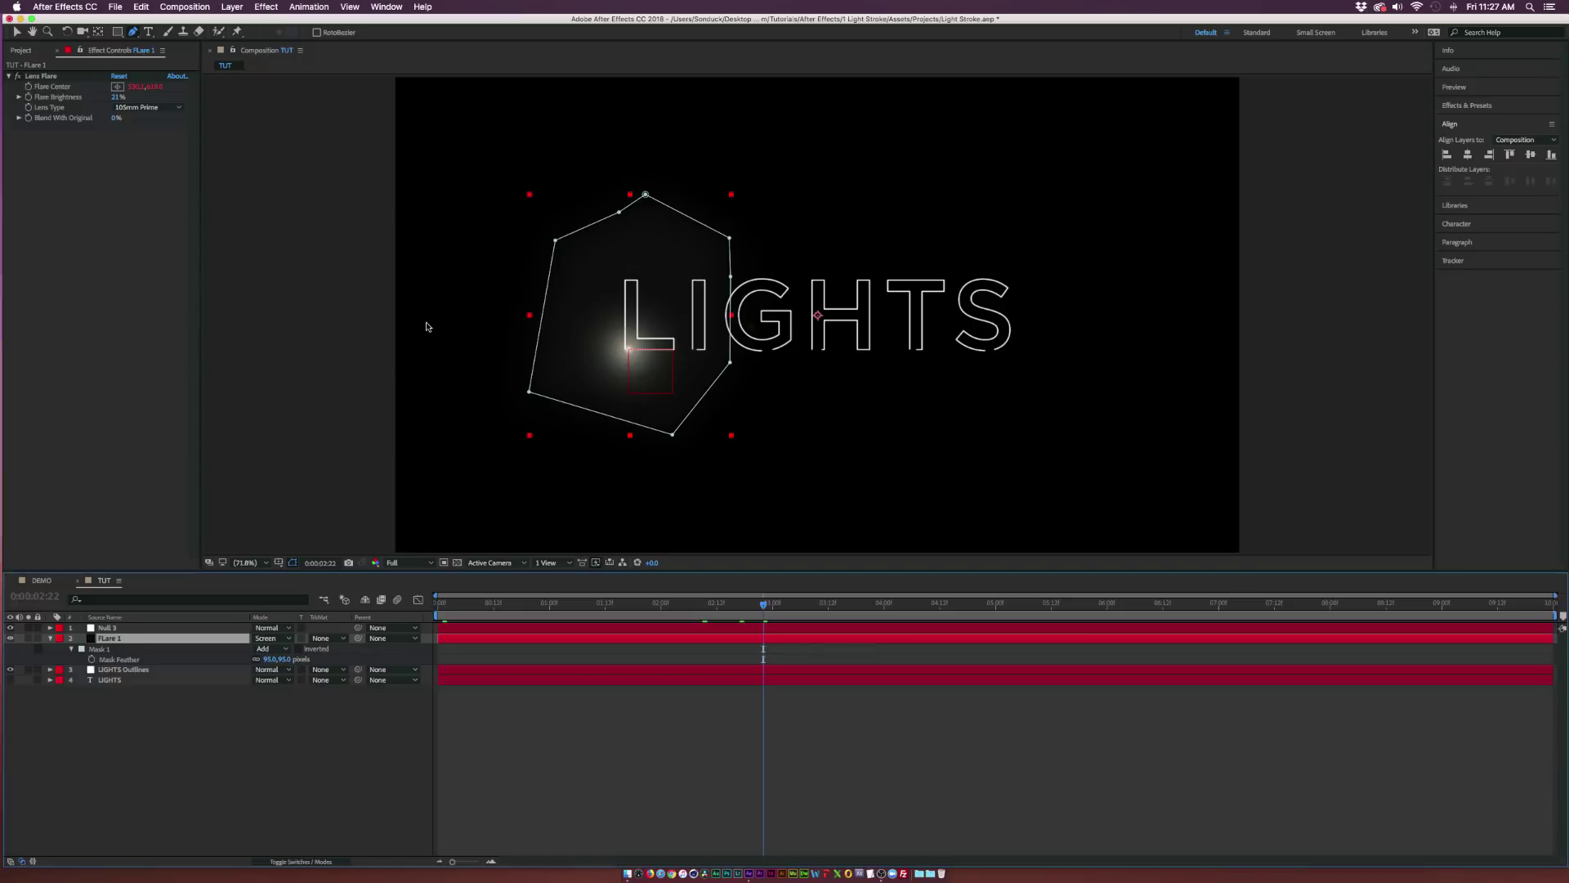
pyautogui.click(139, 139)
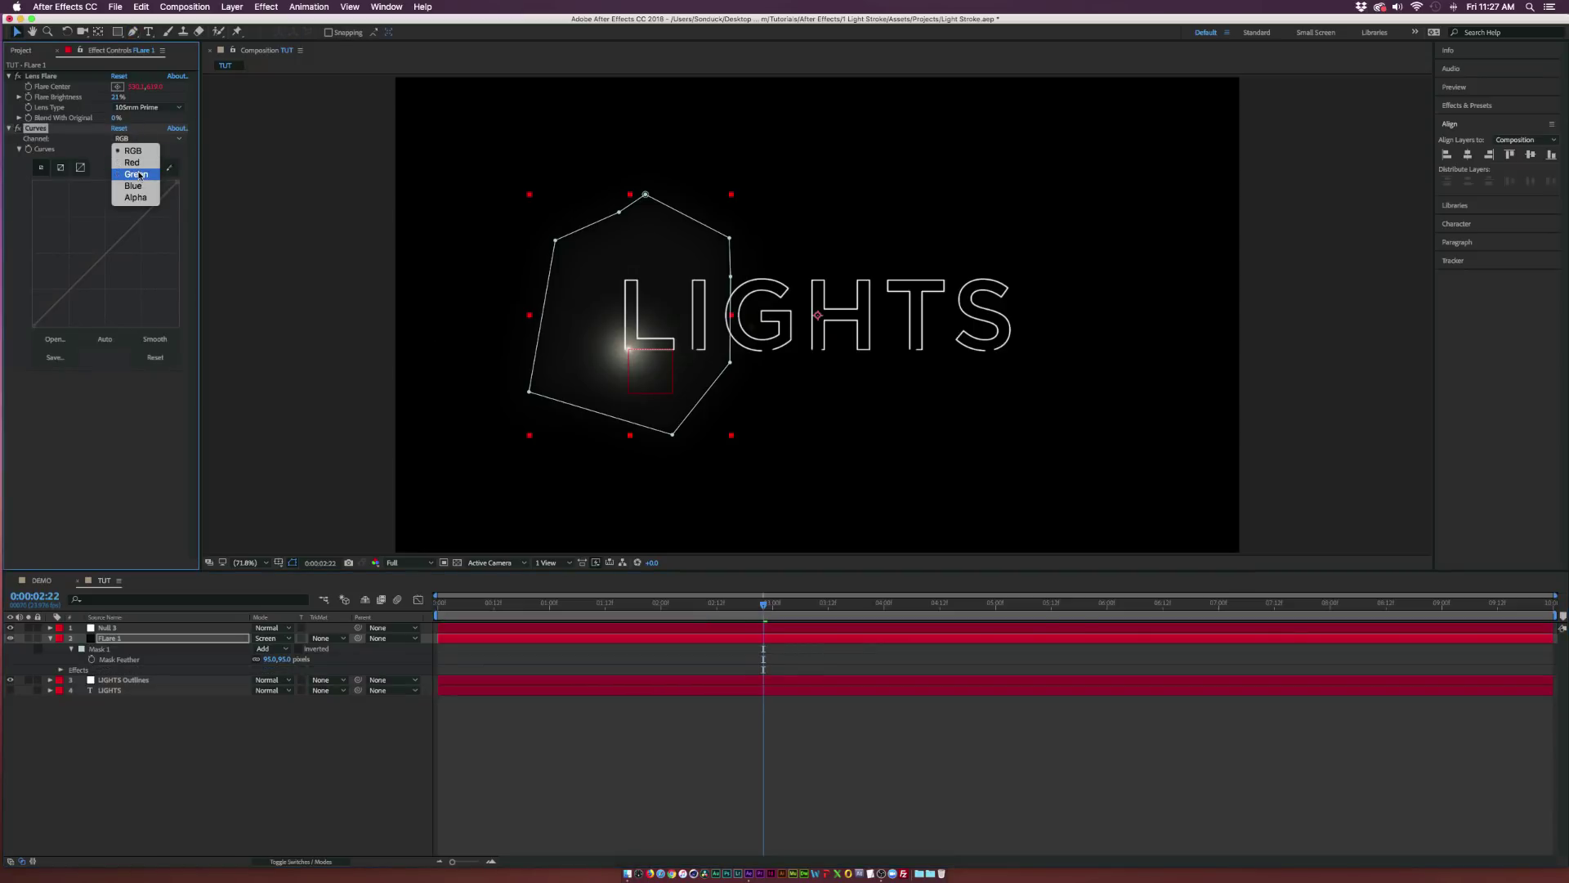
pyautogui.click(132, 163)
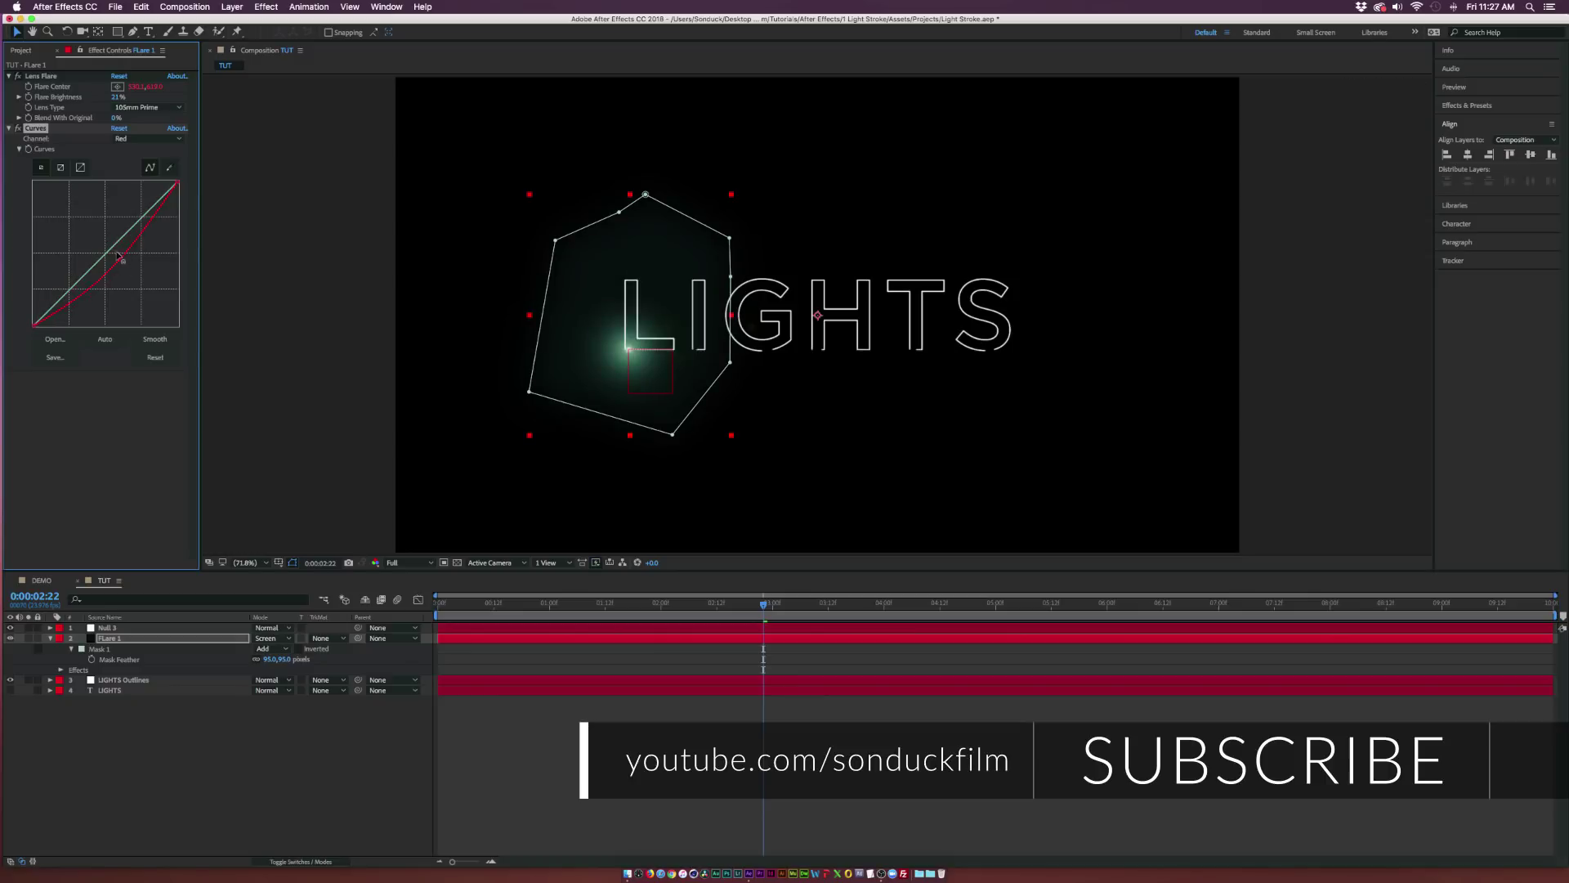
pyautogui.moveTo(113, 249); pyautogui.dragTo(105, 255)
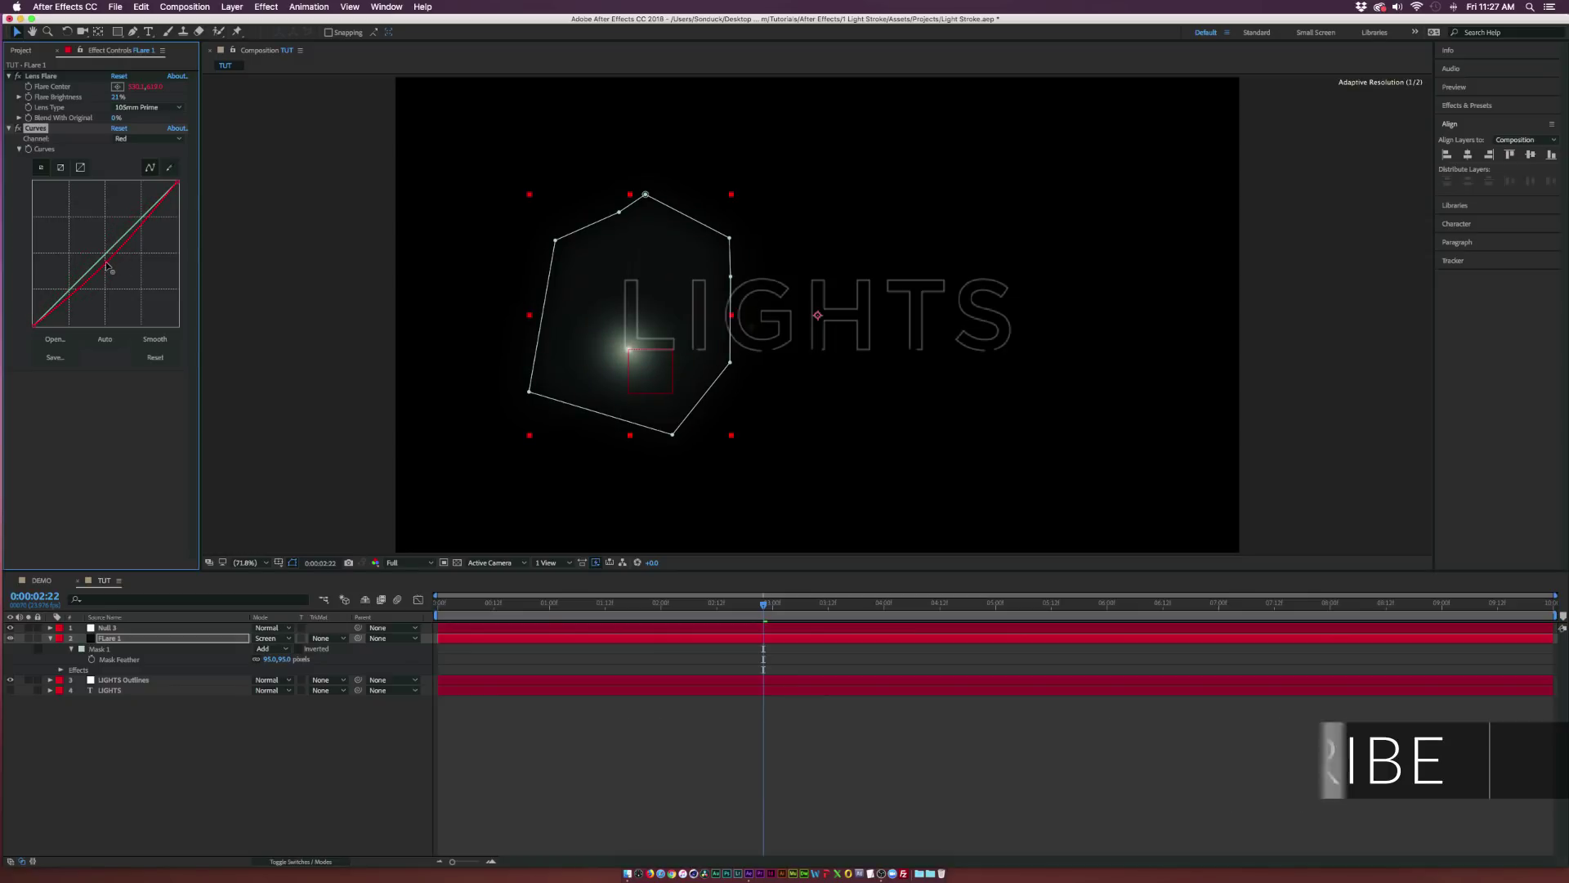
# Lower the midpoint of the Curves Green channel for a purple flare and switch to the Blue channel
pyautogui.click(121, 137)
pyautogui.click(133, 175)
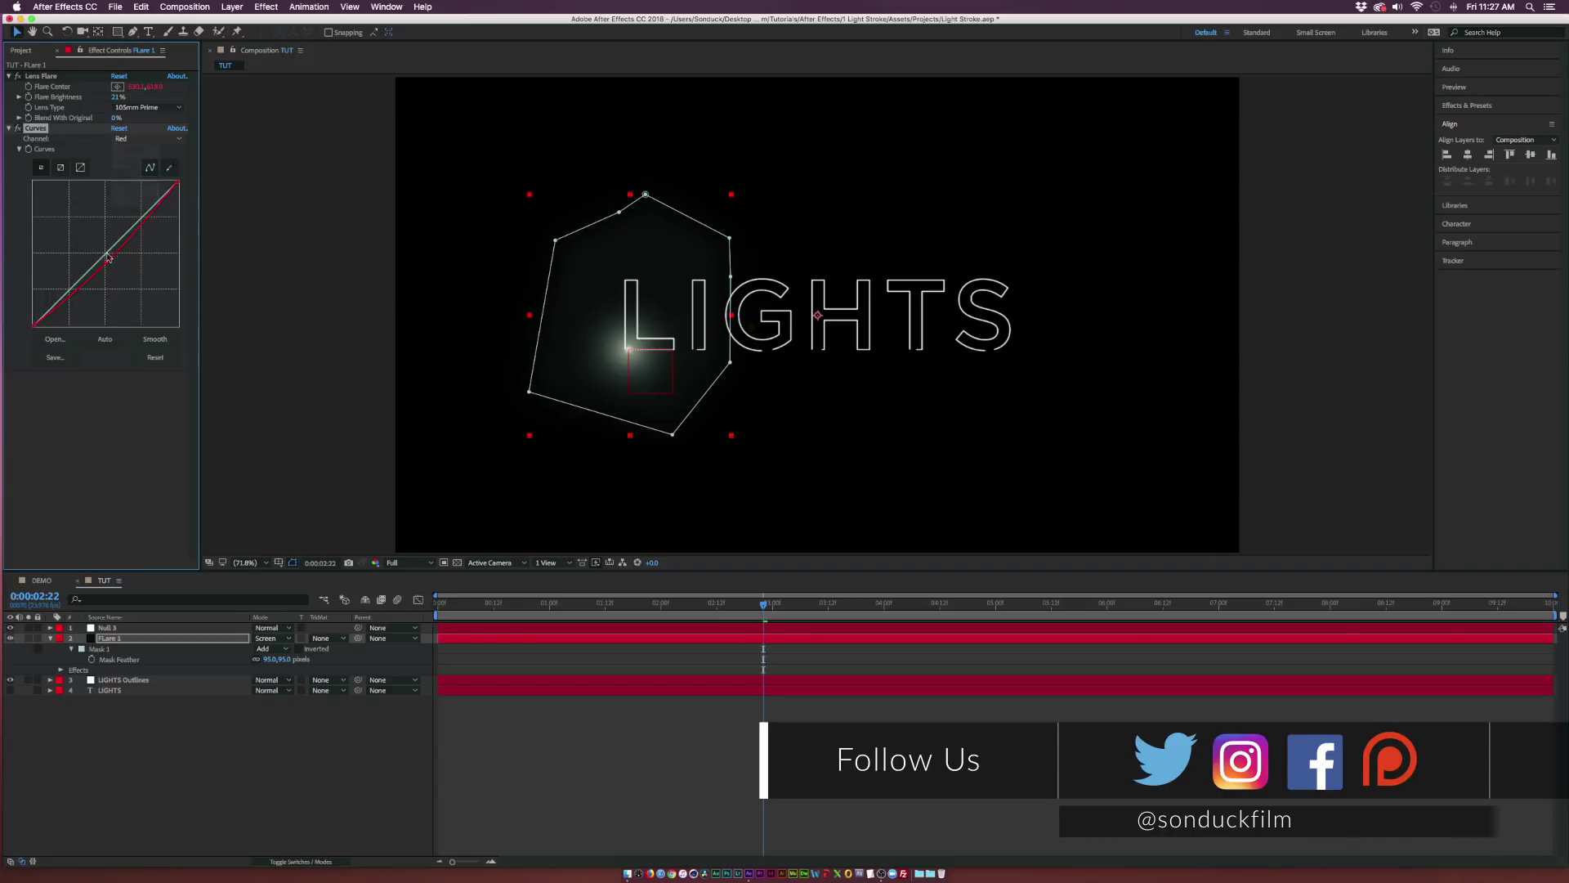
pyautogui.moveTo(104, 255)
pyautogui.mouseDown()
pyautogui.moveTo(113, 266)
pyautogui.moveTo(95, 235)
pyautogui.moveTo(113, 265)
pyautogui.mouseUp()
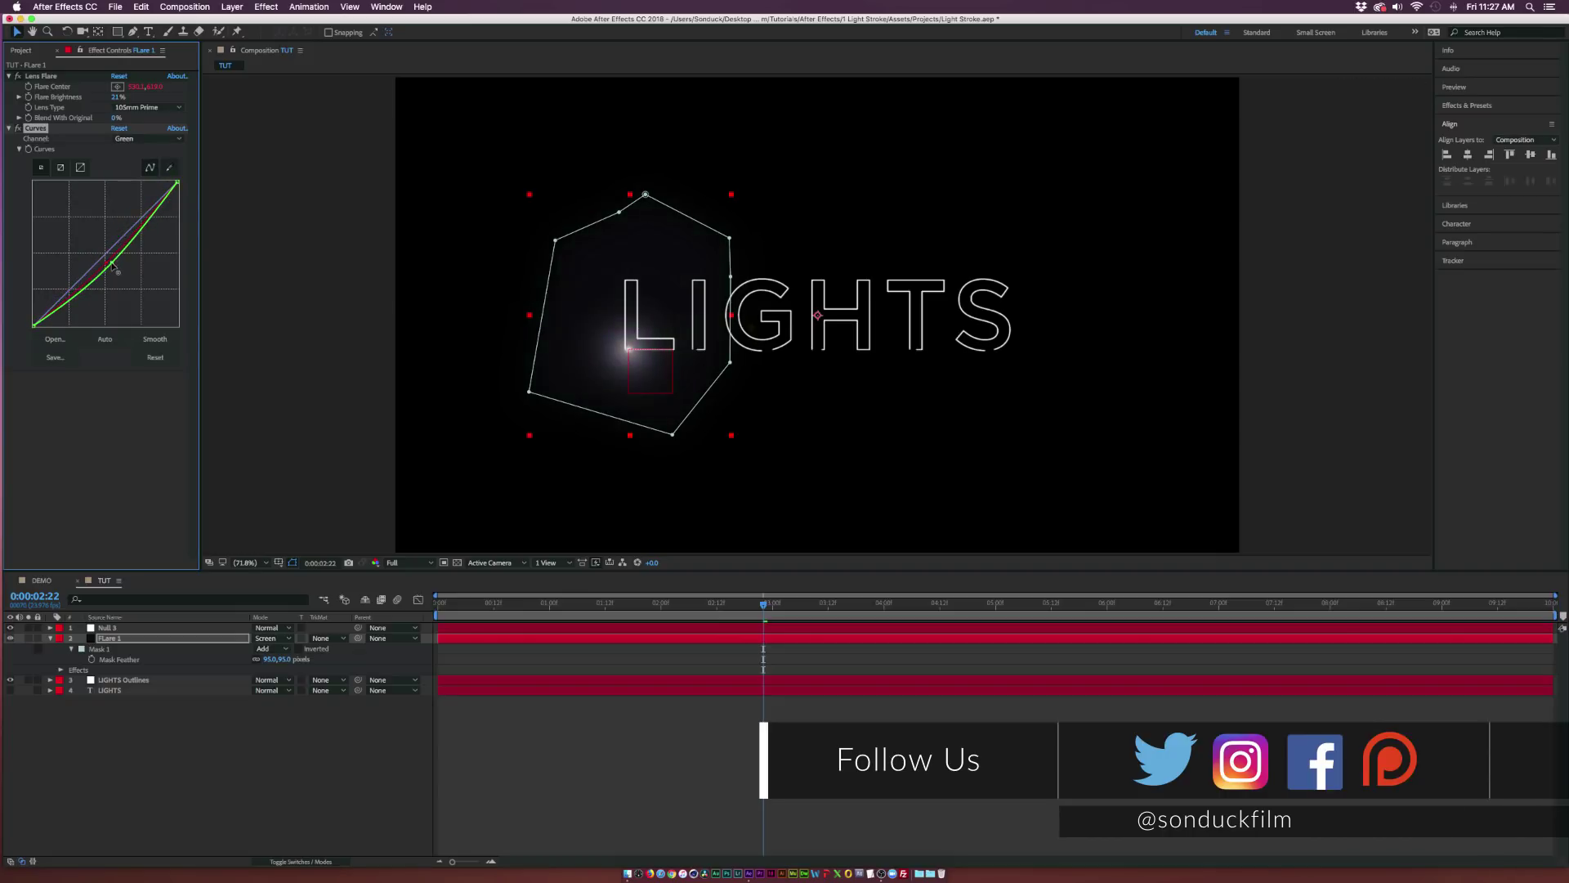
pyautogui.click(123, 138)
pyautogui.click(131, 185)
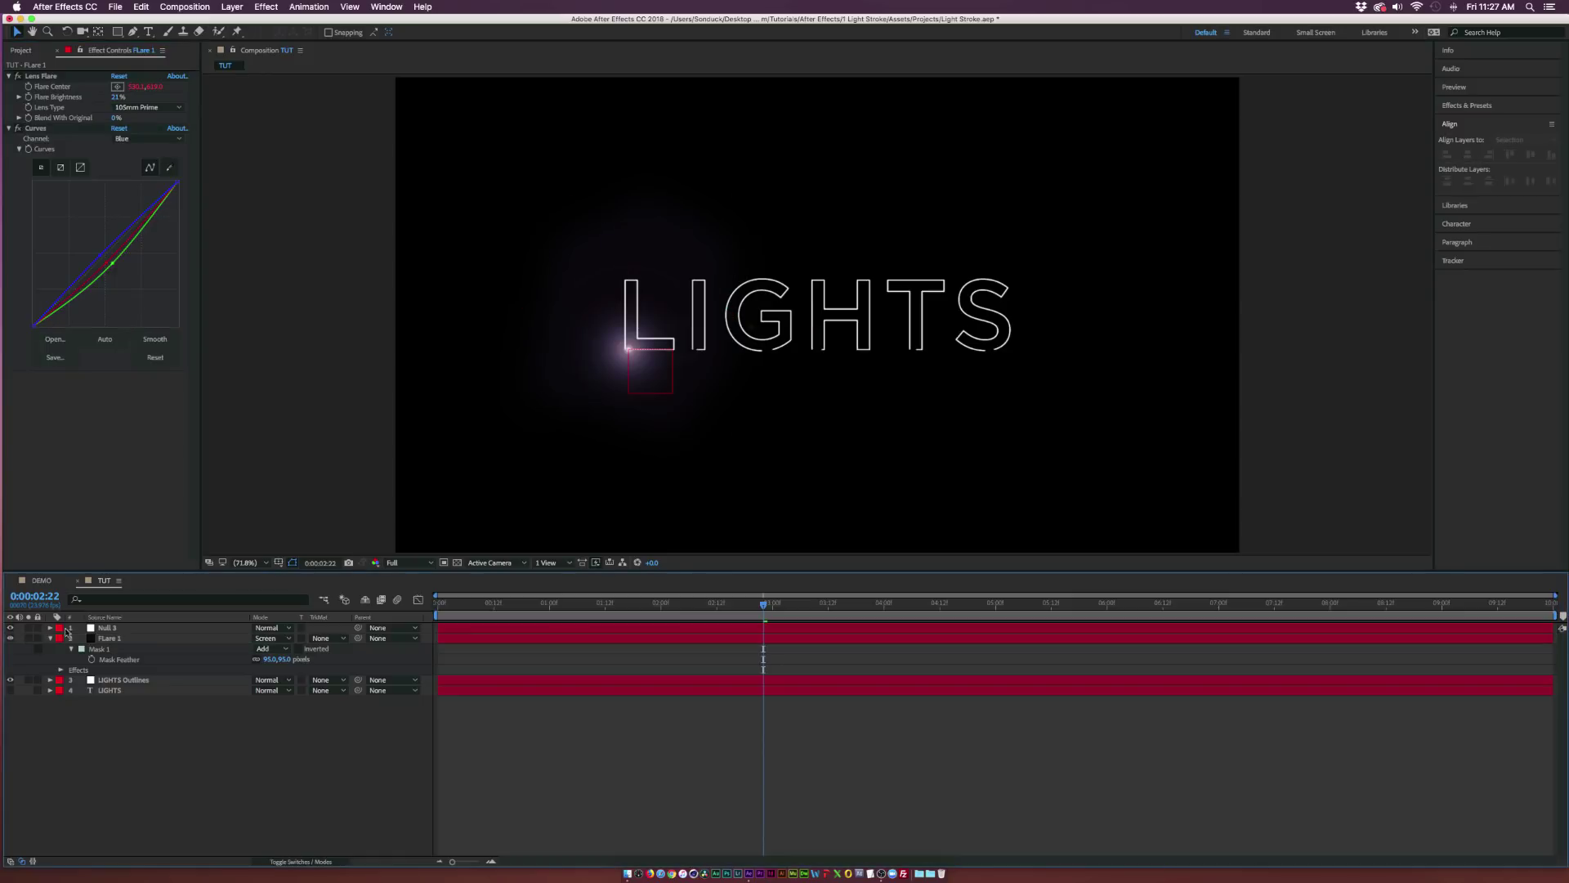
# Hide the Null 3 layer, collapse the open layer properties and scrub to 0:00:01:06 to check the tinted flare
pyautogui.click(10, 629)
pyautogui.click(9, 627)
pyautogui.press('u')
pyautogui.press('u')
pyautogui.press('u')
pyautogui.moveTo(463, 609)
pyautogui.mouseDown()
pyautogui.moveTo(445, 605)
pyautogui.moveTo(567, 611)
pyautogui.mouseUp()
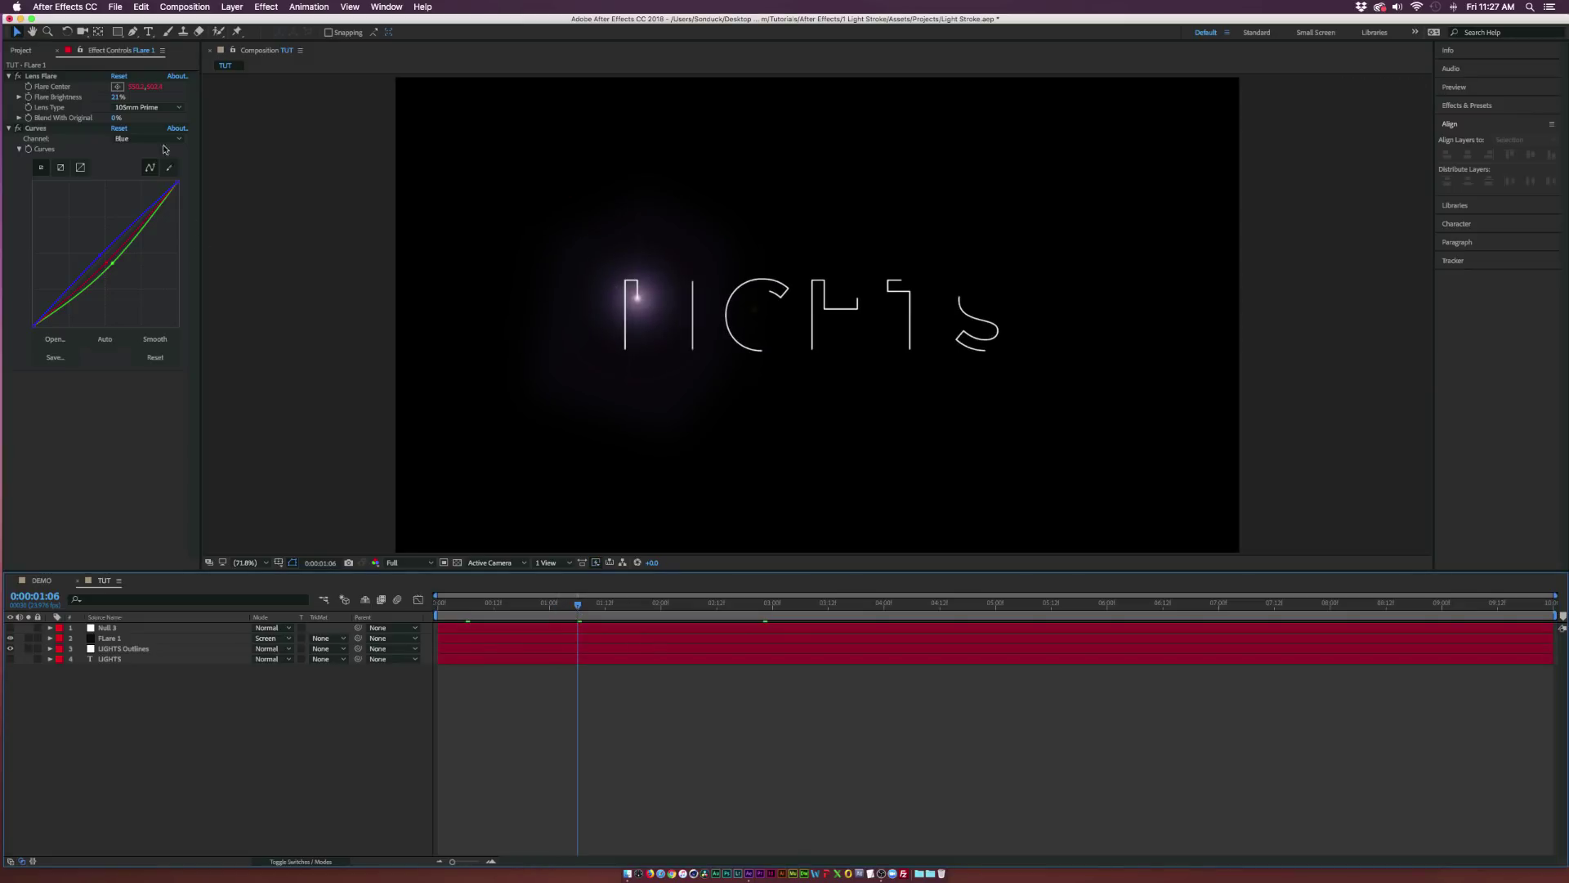
# Add the expression wiggle(5,20) to Flare Brightness on the FLare 1 layer and scrub through the flicker
pyautogui.keyDown('alt'); pyautogui.click(29, 97); pyautogui.keyUp('alt')
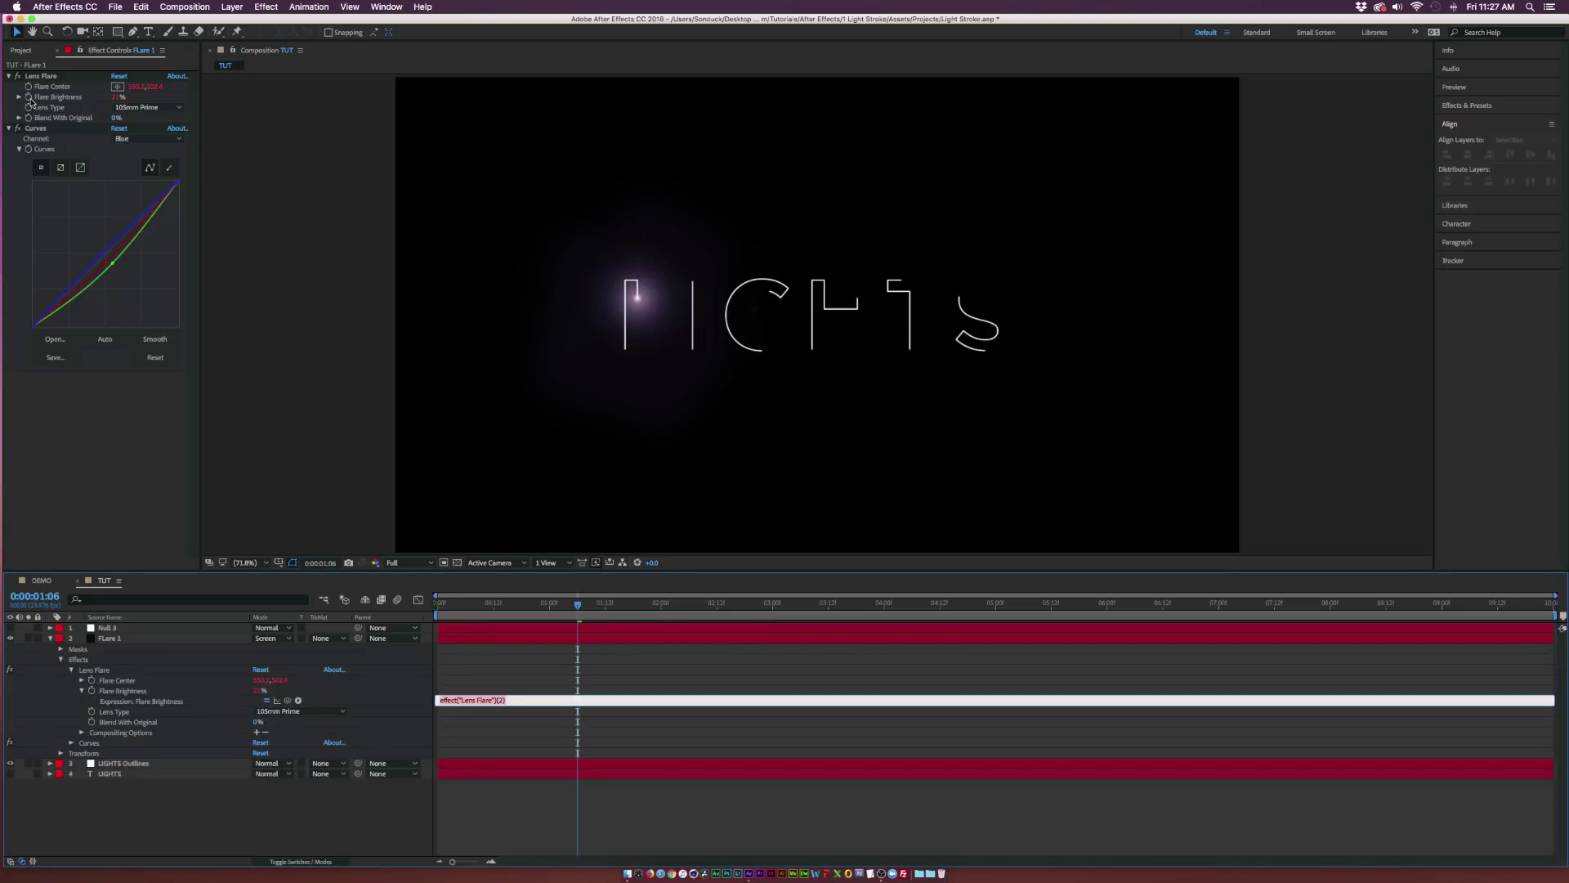
pyautogui.write('wi')
pyautogui.write('ggle(5,20)')
pyautogui.click(450, 702)
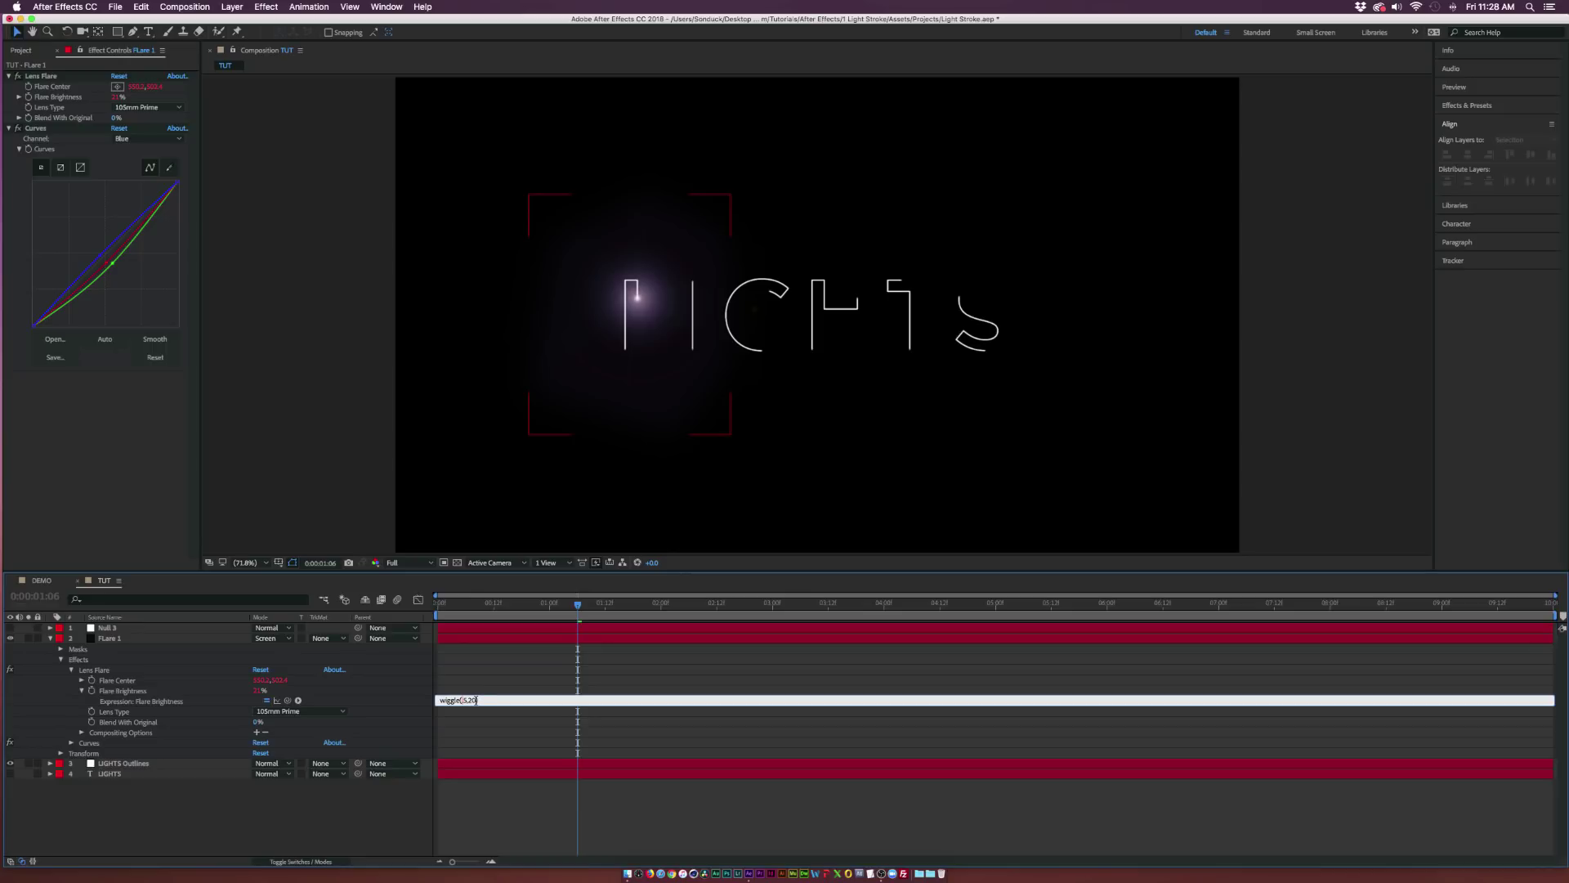
pyautogui.click(491, 664)
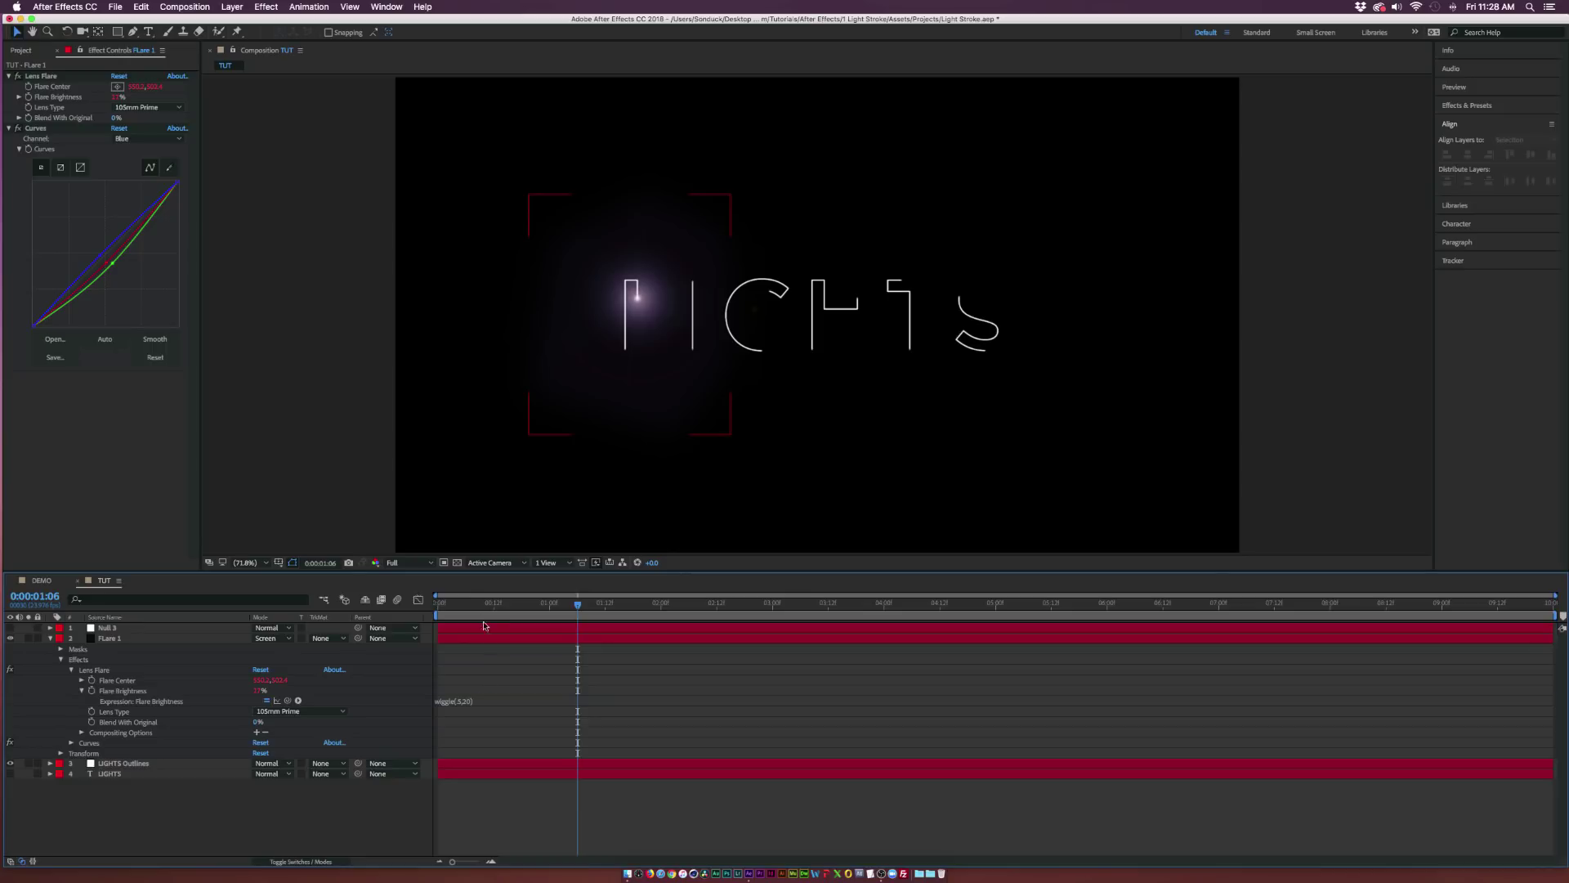
pyautogui.moveTo(482, 607); pyautogui.dragTo(587, 606)
# Change the Flare Brightness expression to wiggle(2,20), scrub to 0:00:01:15 and enlarge the composition view to 100%
pyautogui.click(466, 701)
pyautogui.click(470, 700)
pyautogui.click(464, 700)
pyautogui.press('BackSpace')
pyautogui.click(497, 676)
pyautogui.moveTo(442, 606); pyautogui.dragTo(619, 612)
pyautogui.scroll(1, 569, 435)
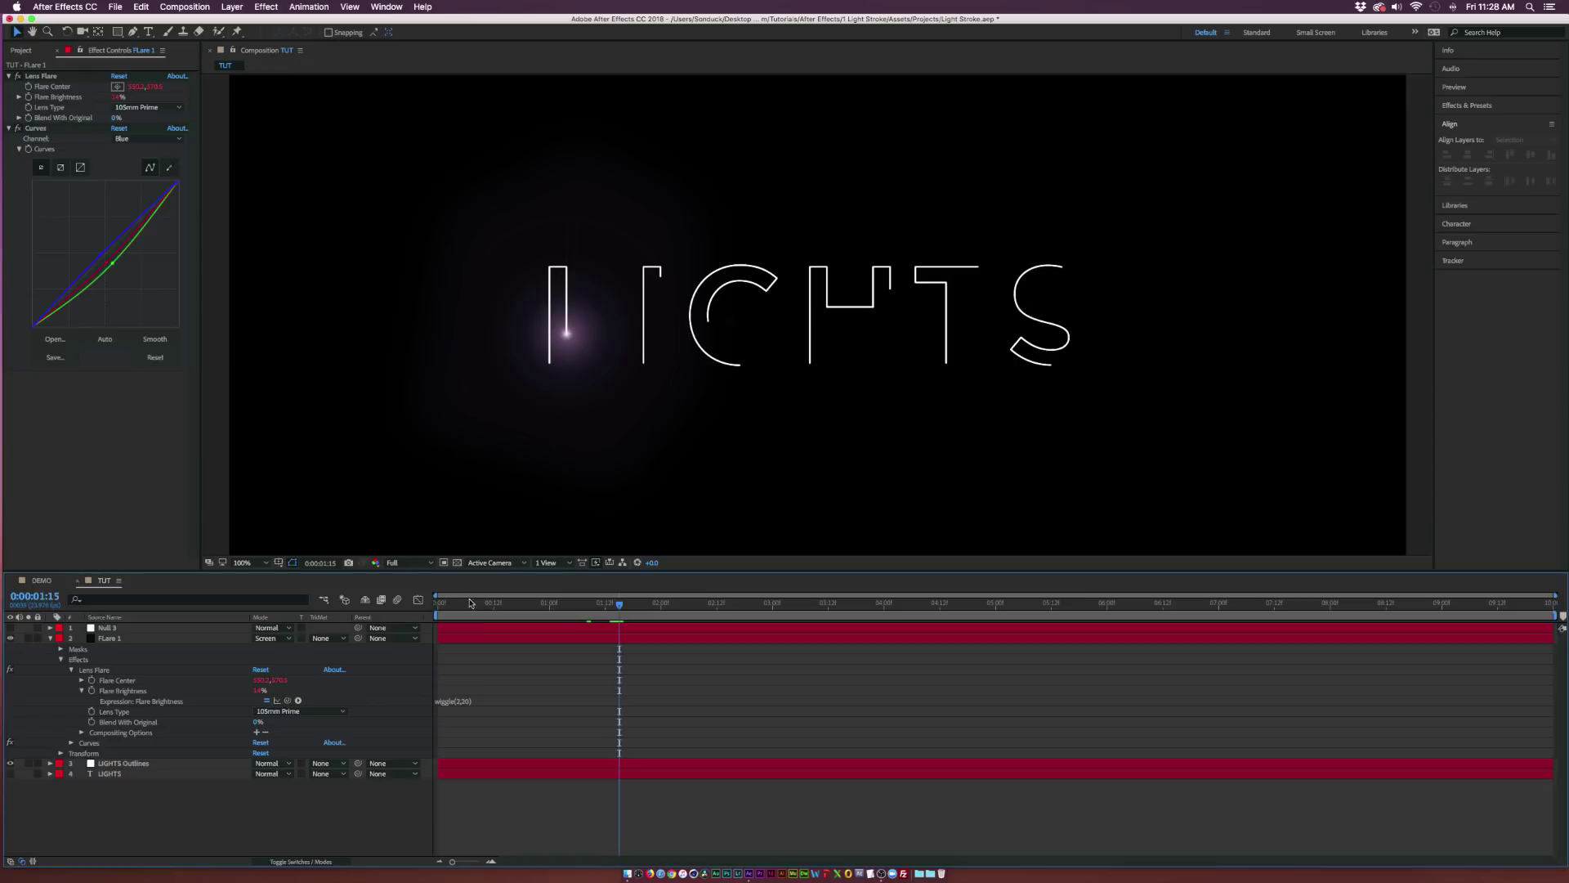
# Scrub between the start and 0:00:02:00 to check the flickering flare brightness, and return to 0:00:00:00
pyautogui.moveTo(448, 607); pyautogui.dragTo(532, 612)
pyautogui.click(532, 609)
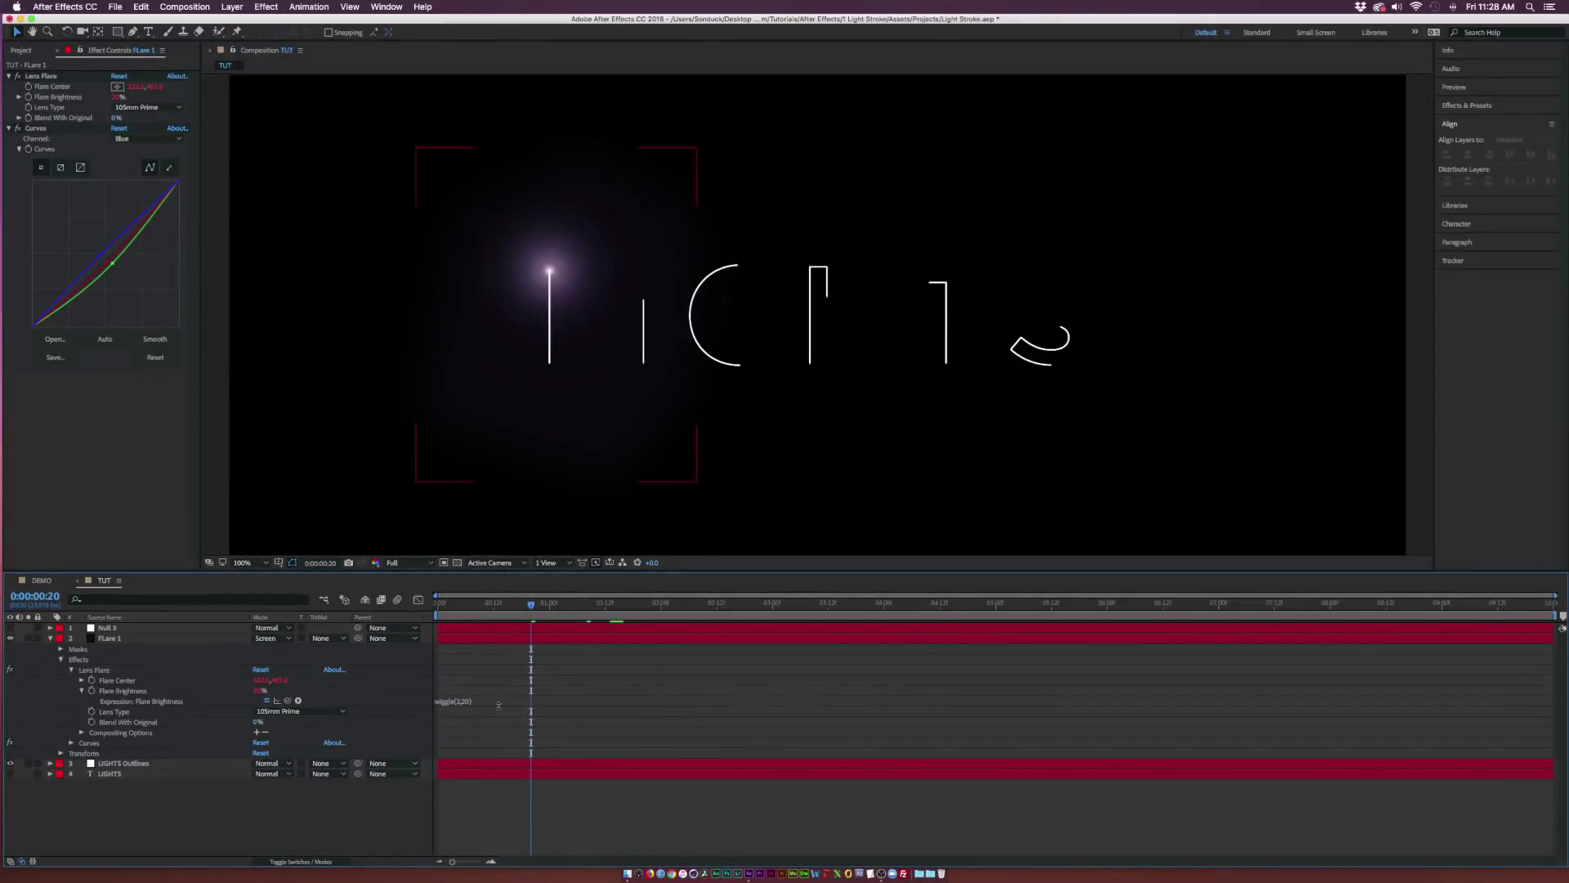
pyautogui.click(708, 689)
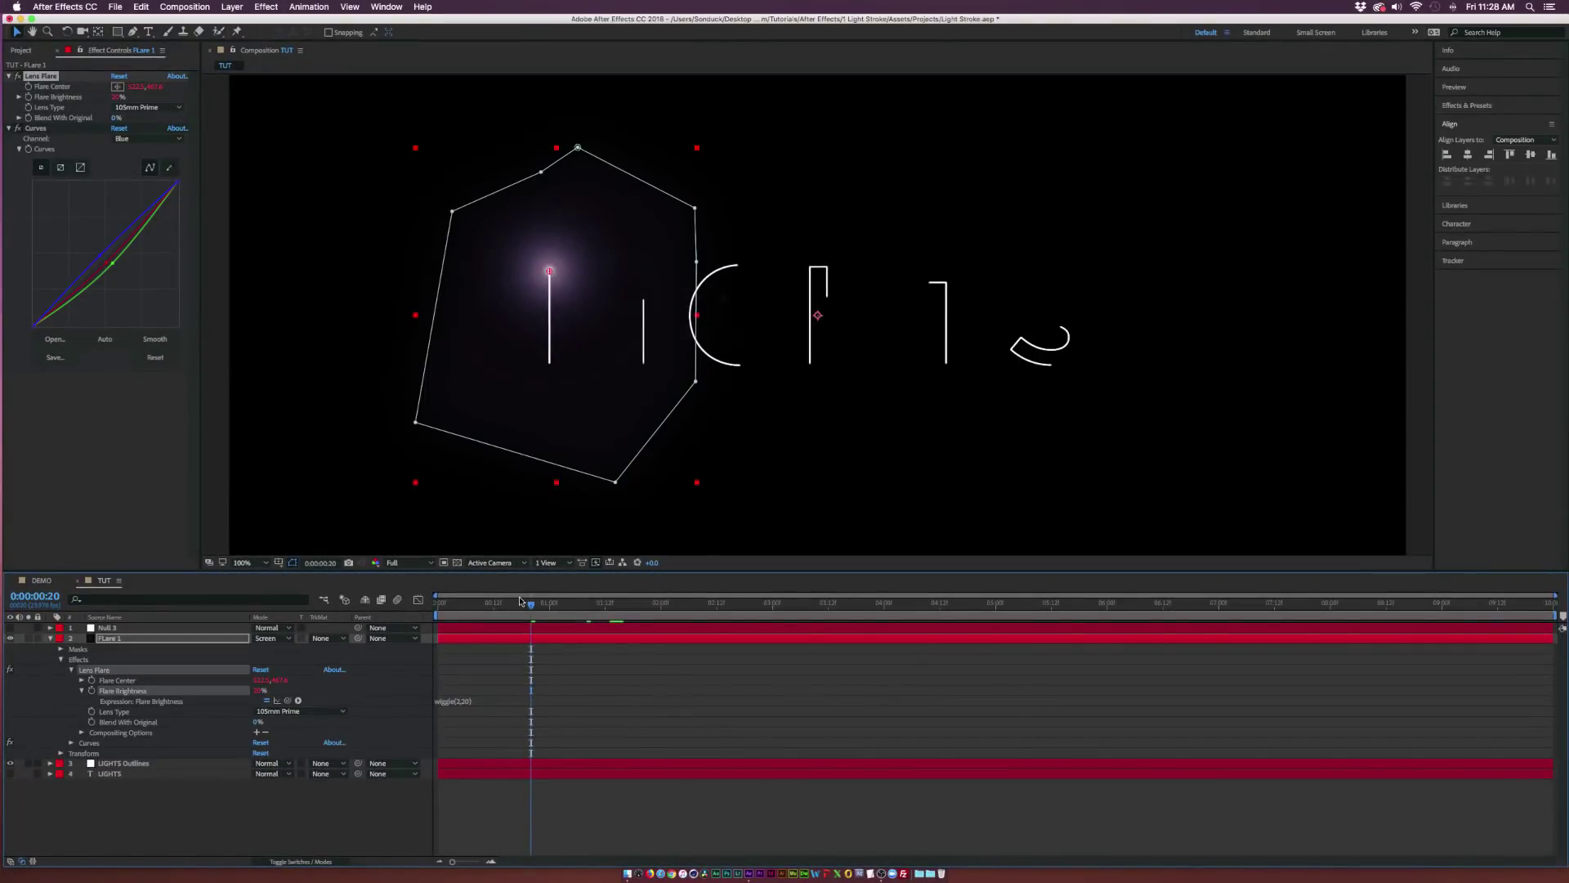
pyautogui.moveTo(861, 225); pyautogui.dragTo(479, 250)
pyautogui.moveTo(450, 612); pyautogui.dragTo(596, 620)
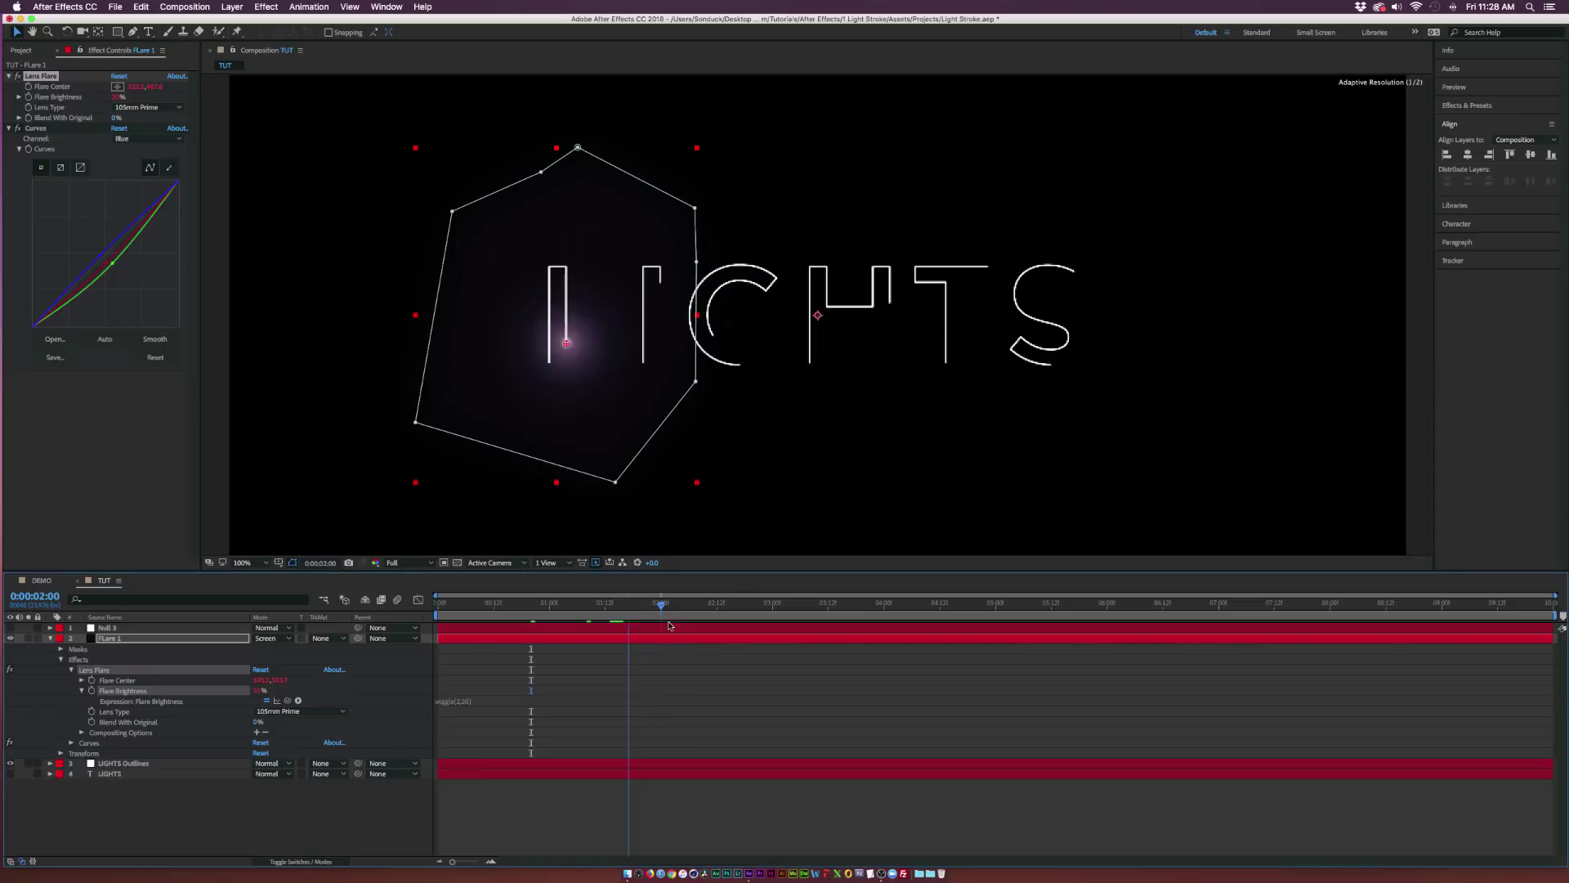
pyautogui.moveTo(669, 625); pyautogui.dragTo(439, 606)
# Fade the FLare 1 layer in with Opacity keyframes from 0% at the start to 100% about four frames in
pyautogui.press('u')
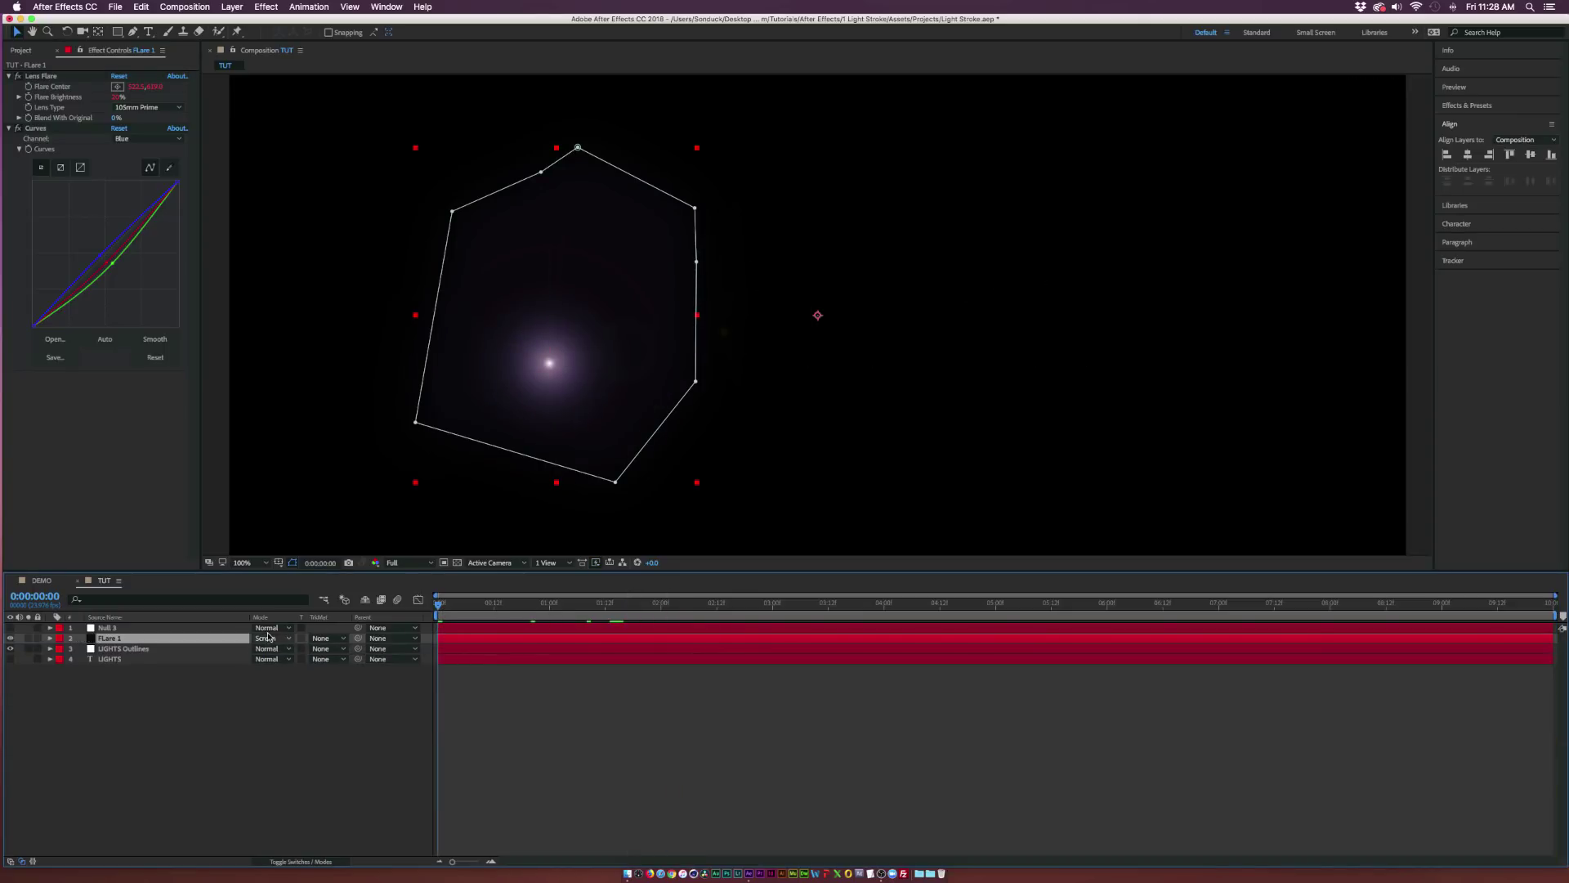
pyautogui.press('t')
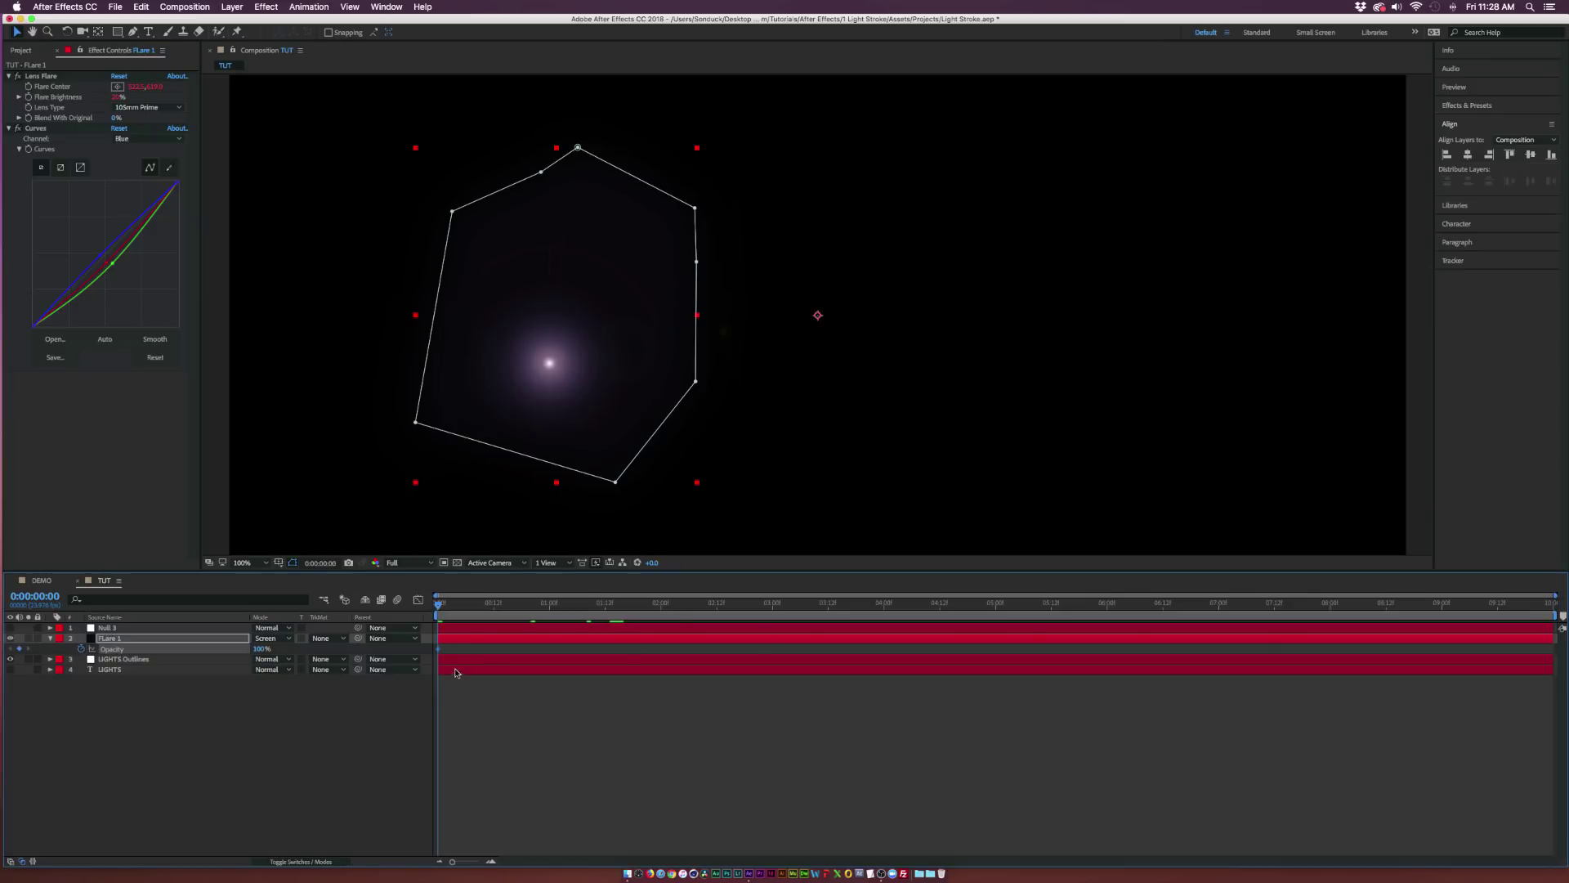
pyautogui.moveTo(447, 652); pyautogui.dragTo(458, 652)
pyautogui.moveTo(260, 649); pyautogui.dragTo(226, 647)
pyautogui.moveTo(493, 651); pyautogui.dragTo(447, 655)
# Fade the FLare 1 layer out with Opacity keyframes of 100% at 0:00:02:20 and 0% at 0:00:03:00
pyautogui.moveTo(772, 605)
pyautogui.mouseDown()
pyautogui.moveTo(670, 623)
pyautogui.moveTo(752, 618)
pyautogui.mouseUp()
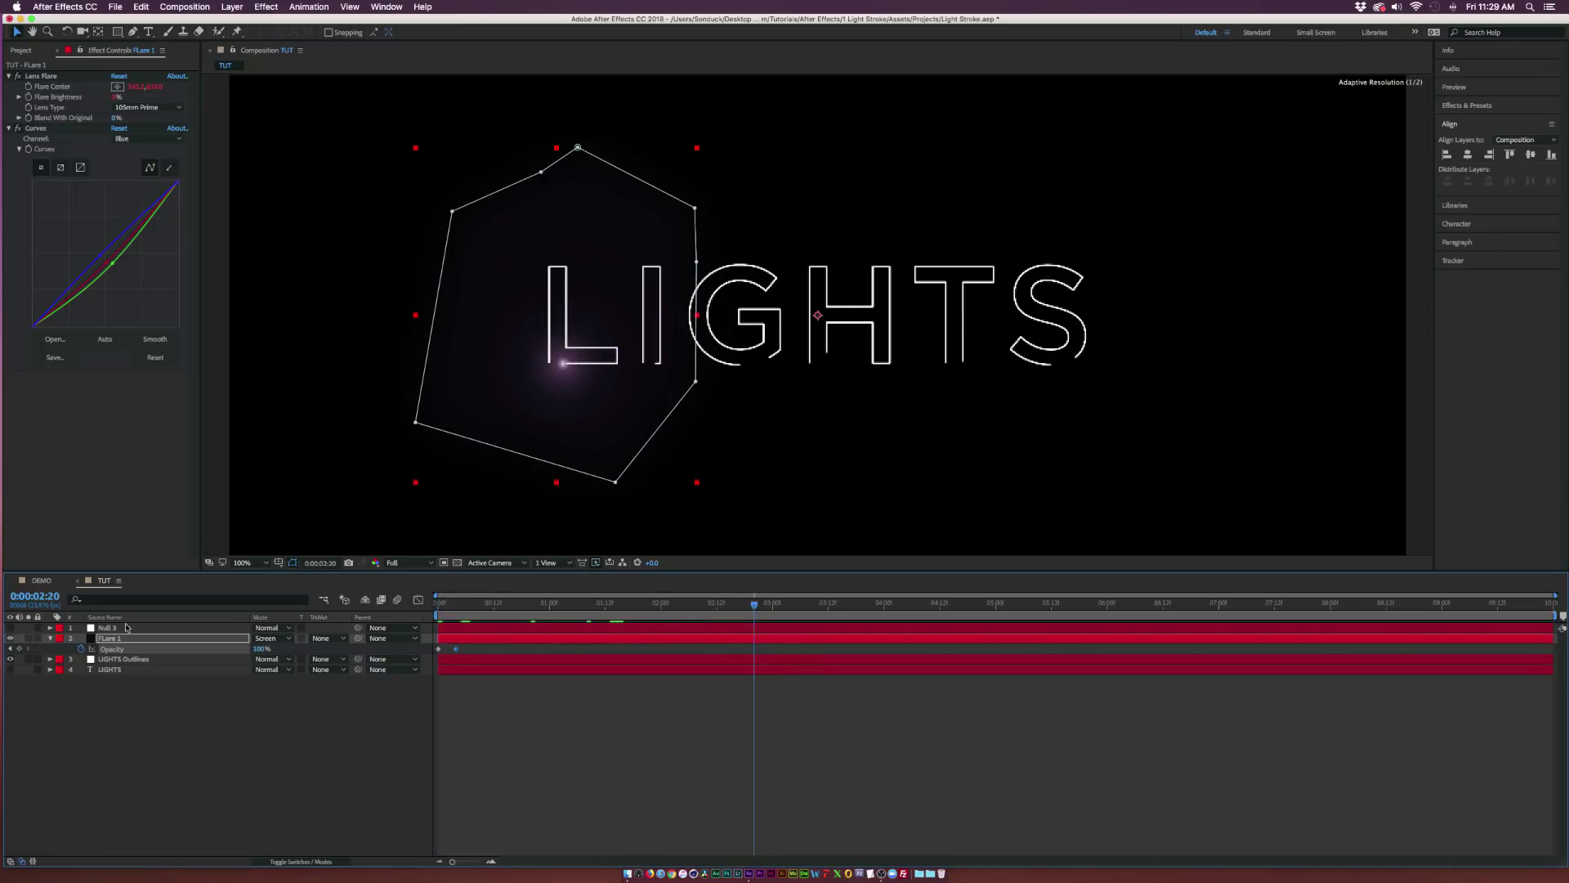
pyautogui.click(19, 648)
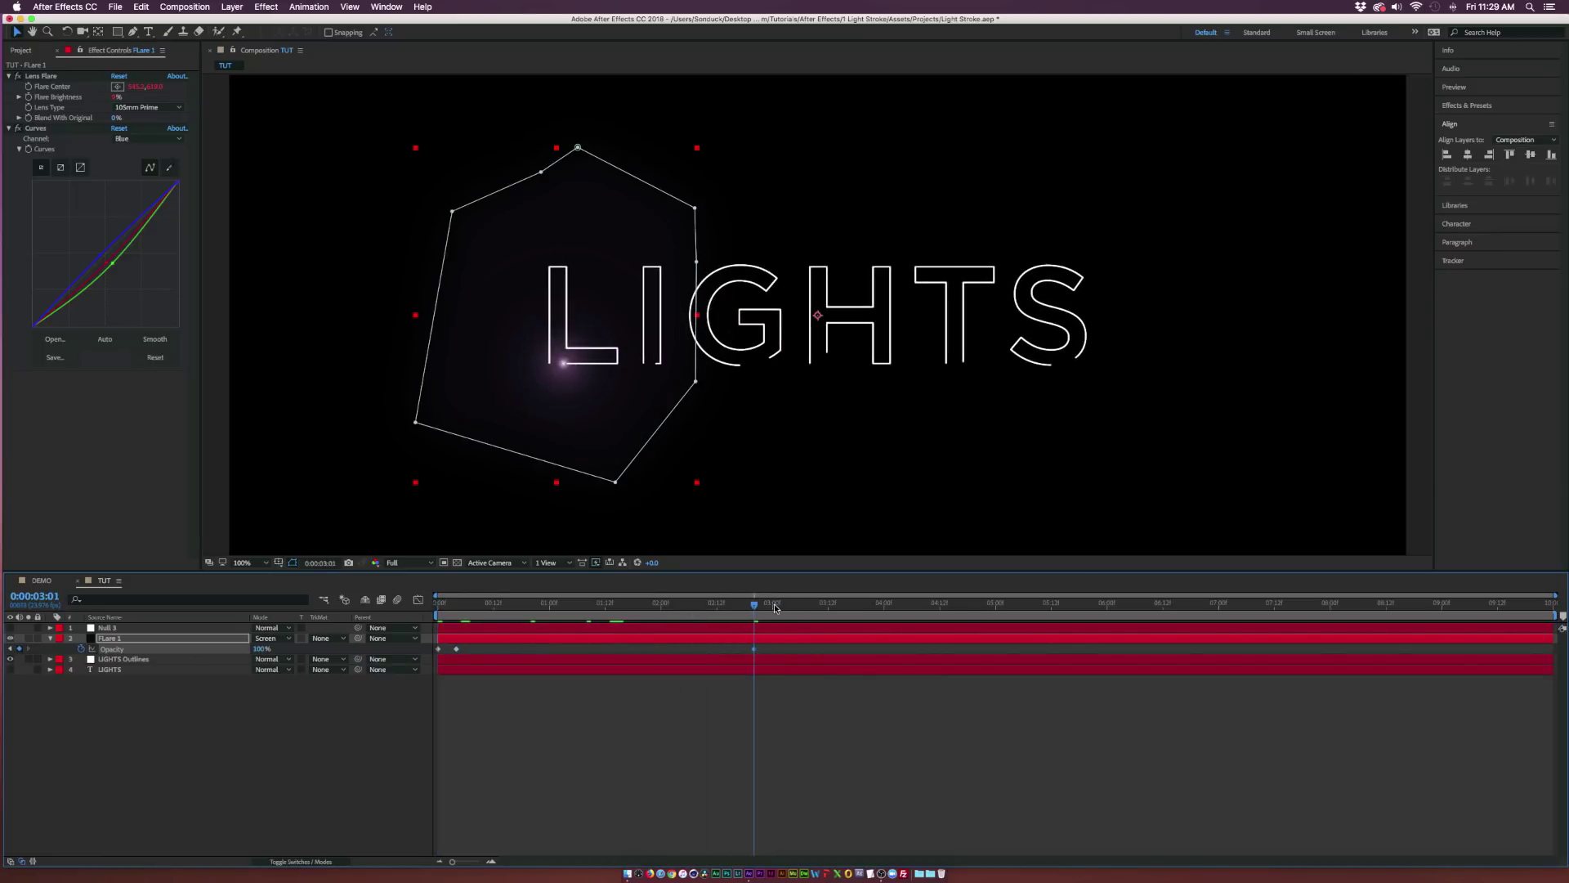
pyautogui.moveTo(775, 606); pyautogui.dragTo(773, 605)
pyautogui.moveTo(258, 649); pyautogui.dragTo(83, 655)
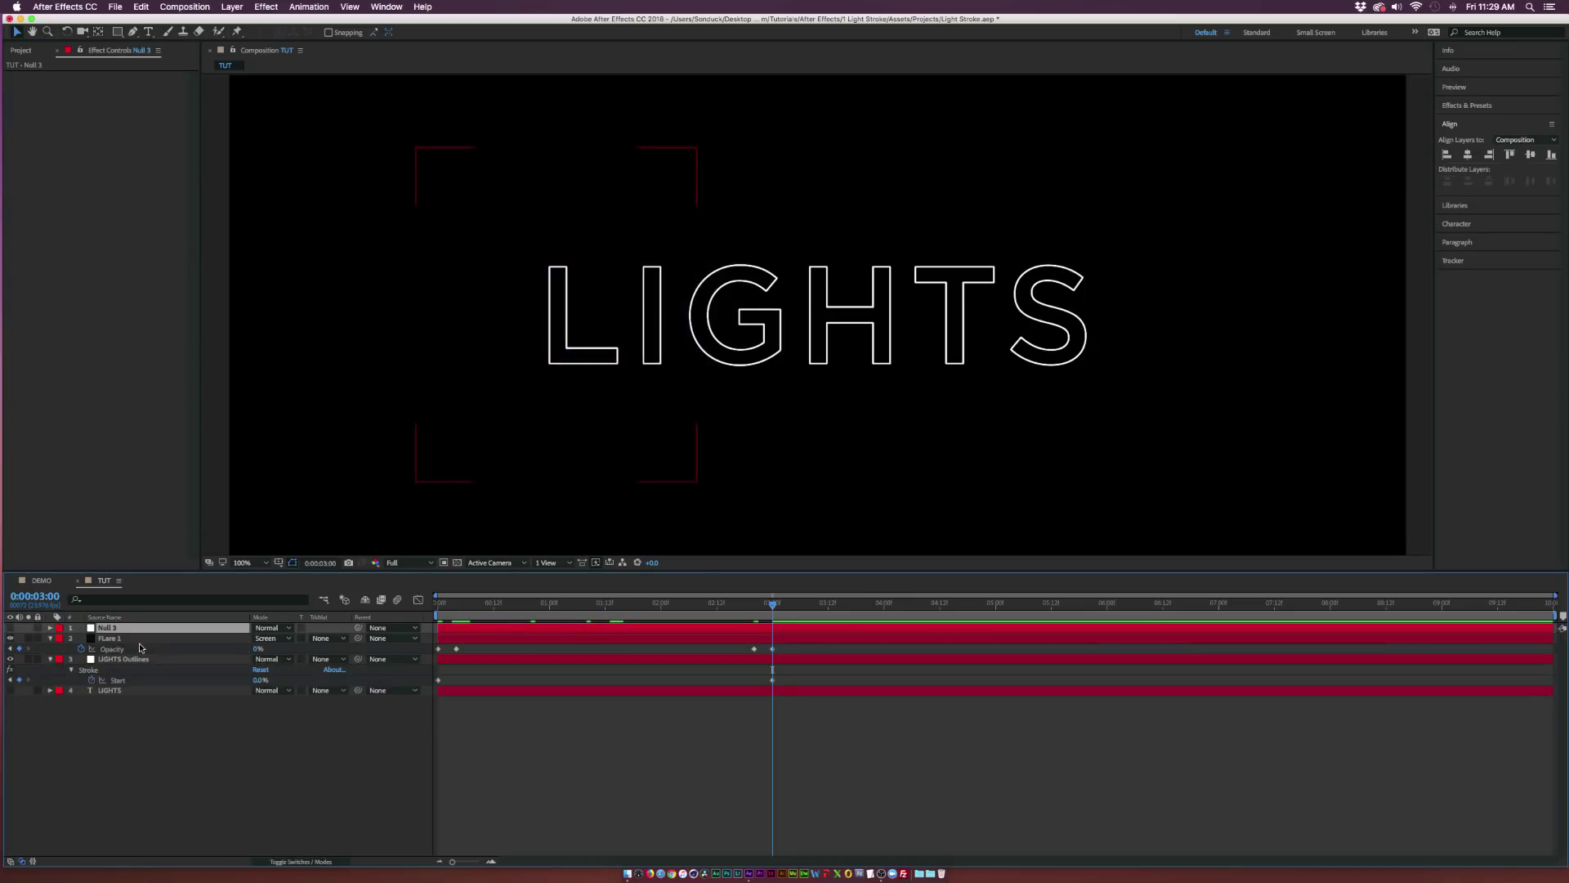
# Apply Easy Ease to the last Null 3 Position keyframe and the last Stroke Start keyframe, and scrub through the animation
pyautogui.press('p')
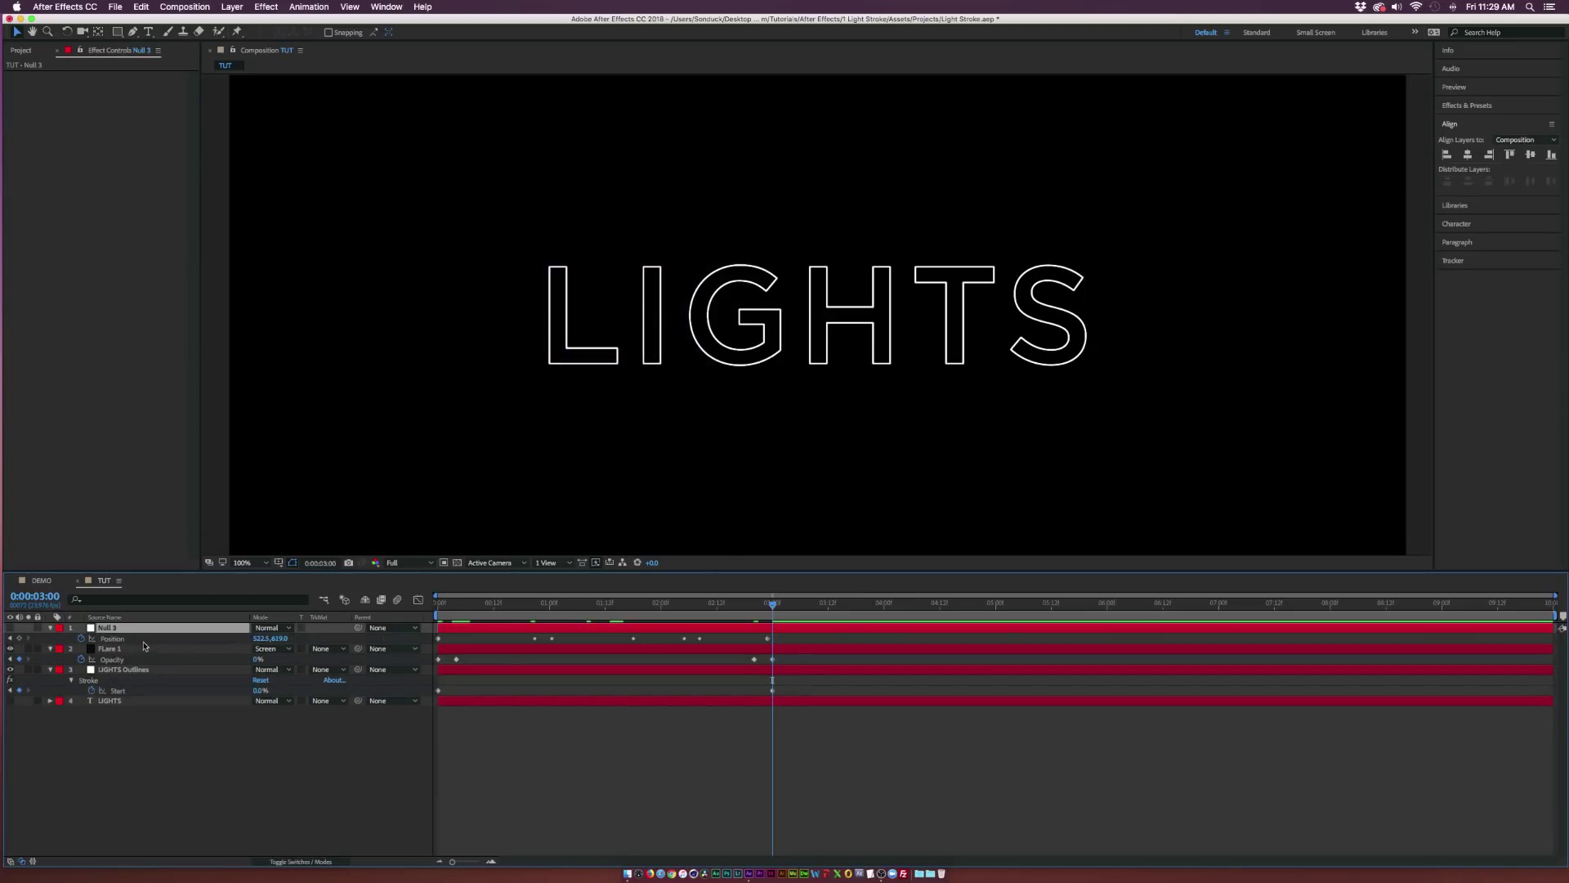
pyautogui.moveTo(784, 636); pyautogui.dragTo(737, 643)
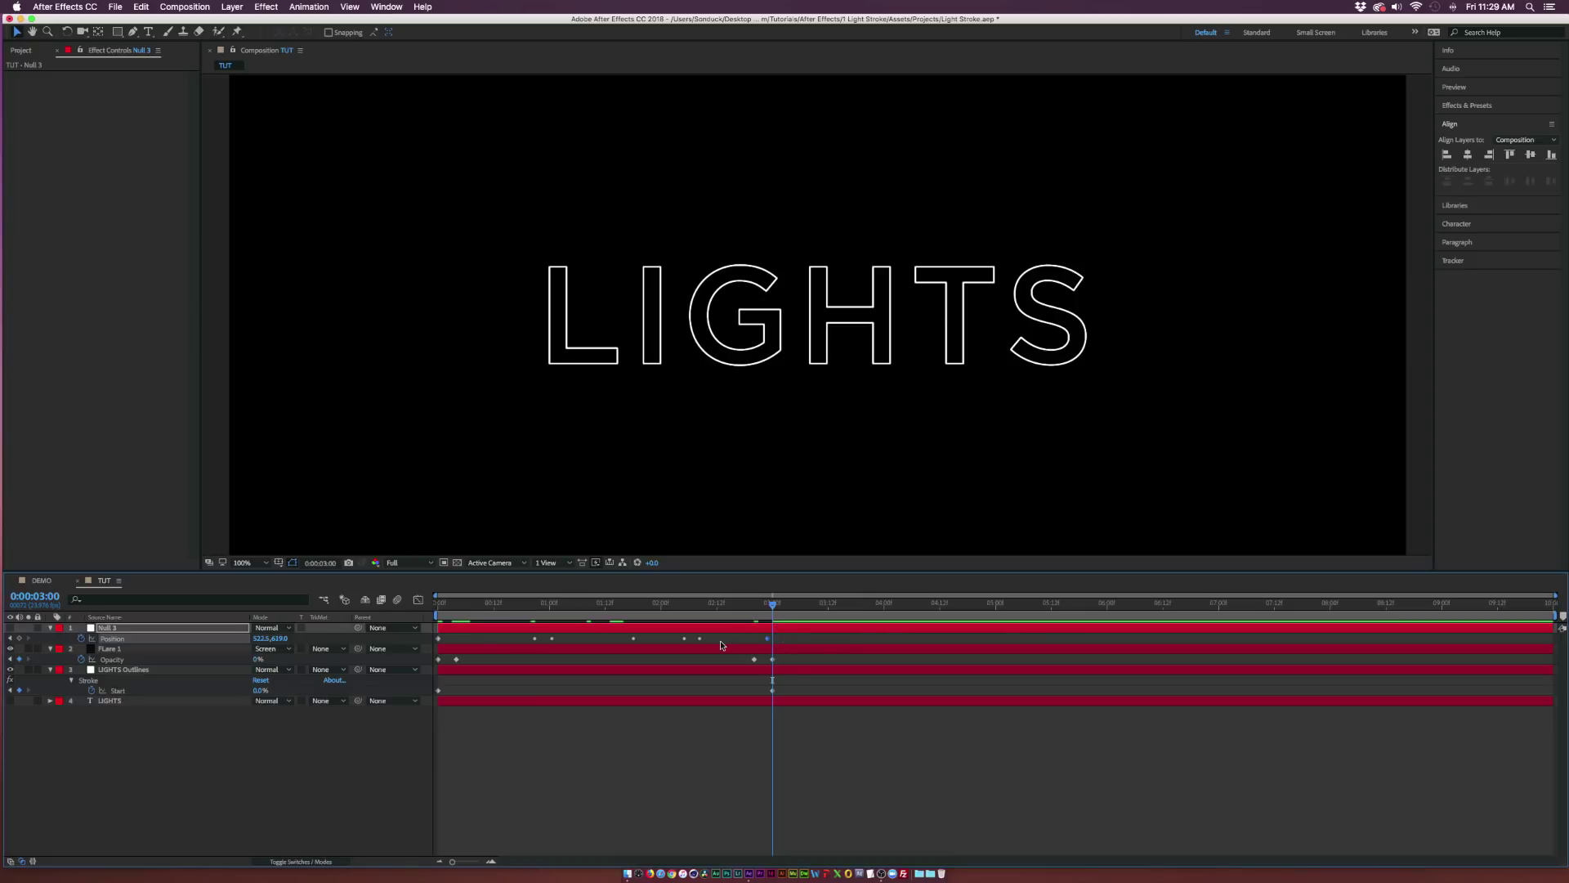
pyautogui.press('F9')
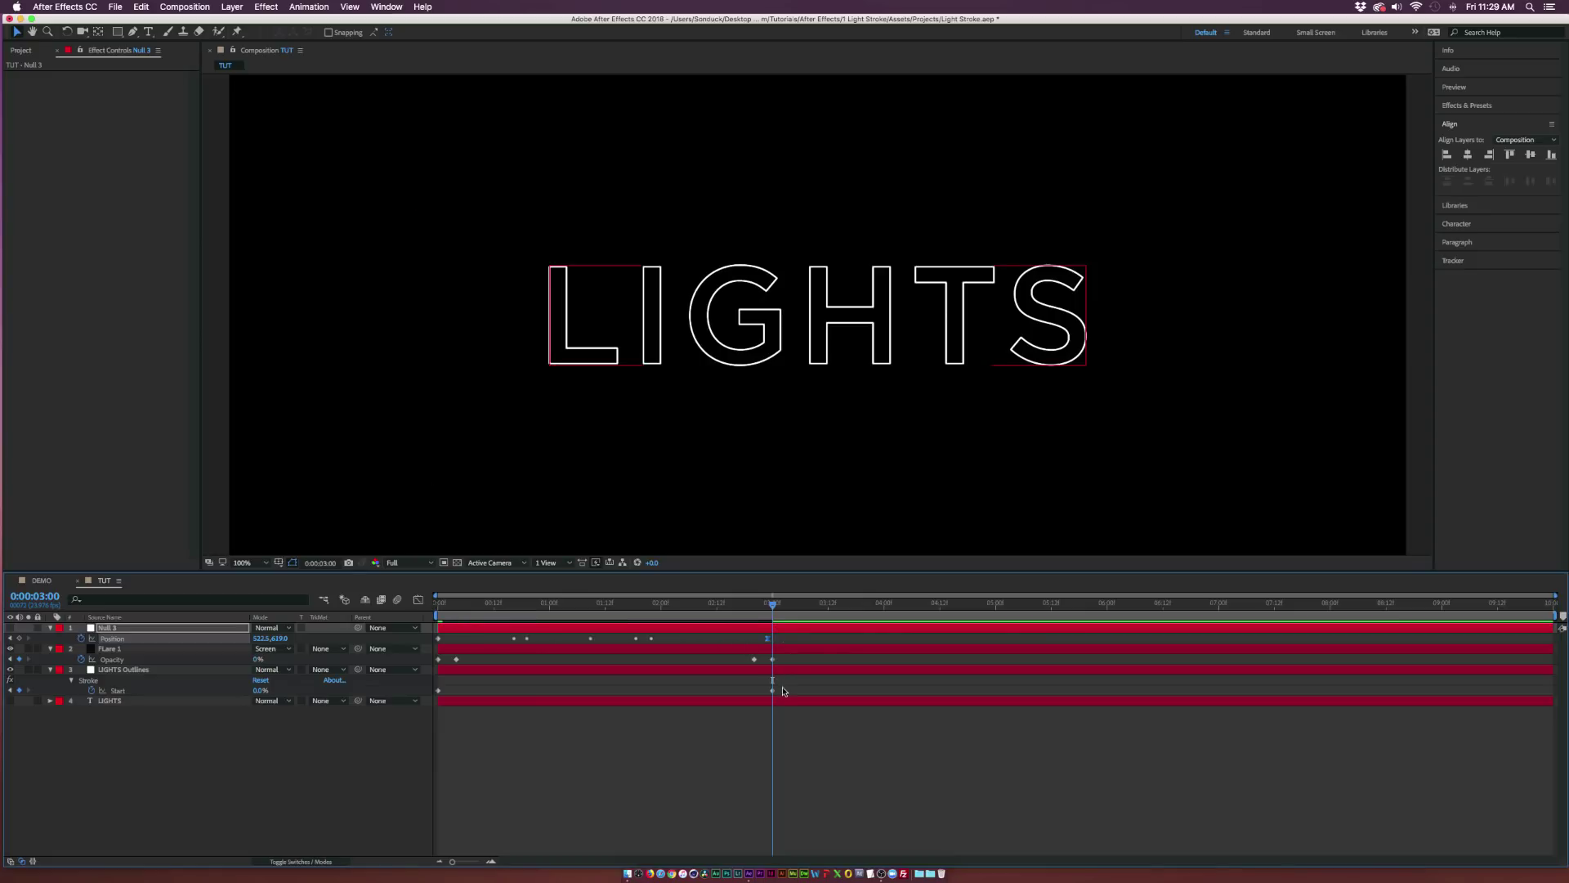
pyautogui.moveTo(782, 692); pyautogui.dragTo(729, 701)
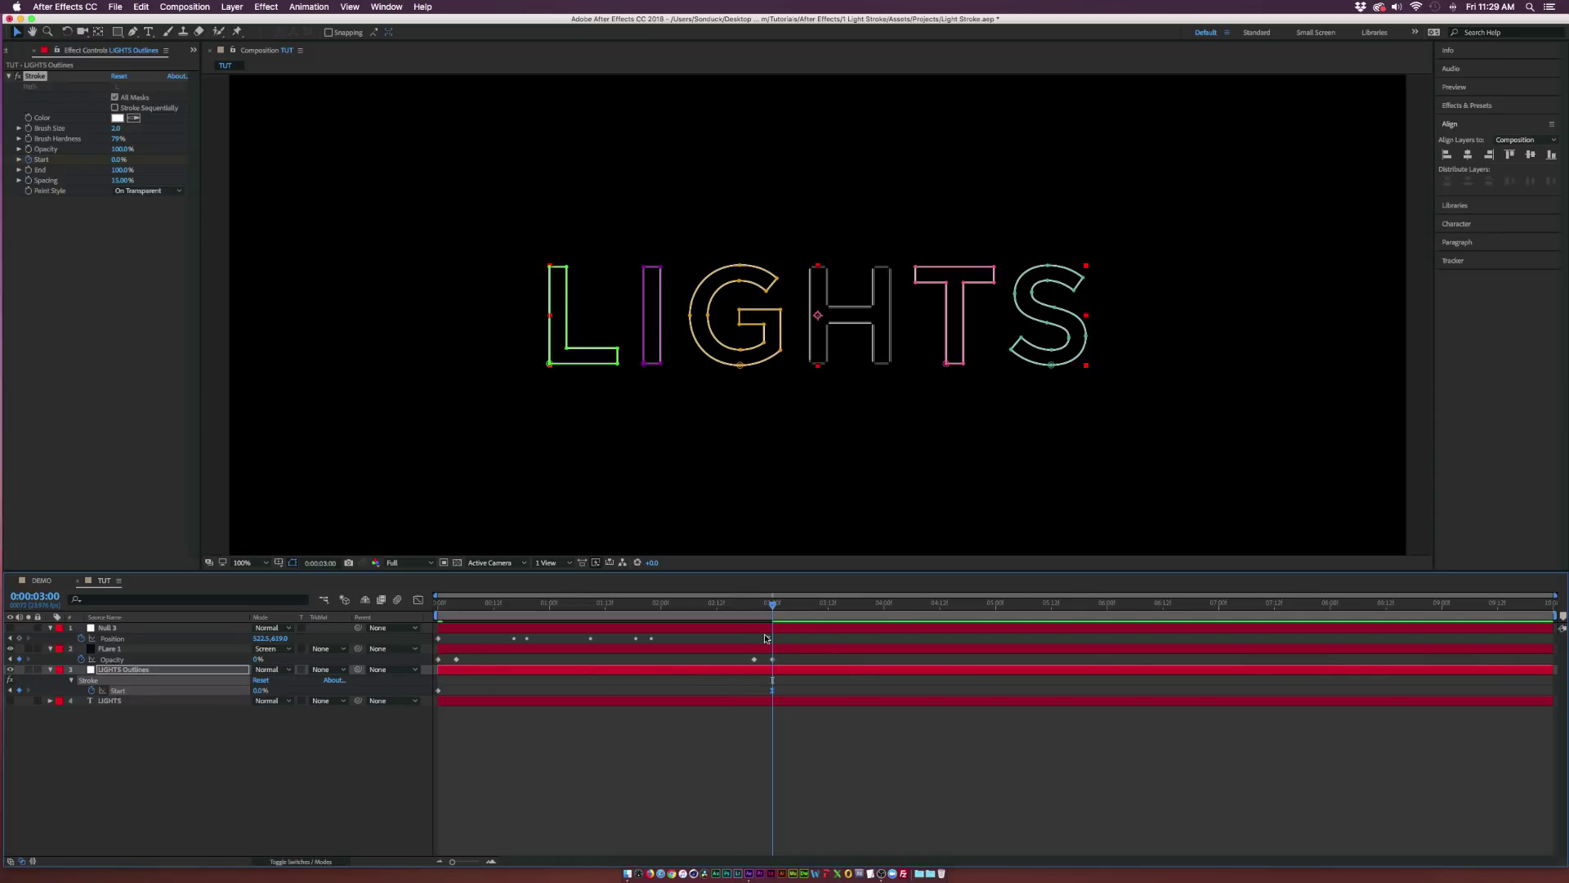
pyautogui.click(769, 639)
pyautogui.moveTo(773, 602); pyautogui.dragTo(438, 602)
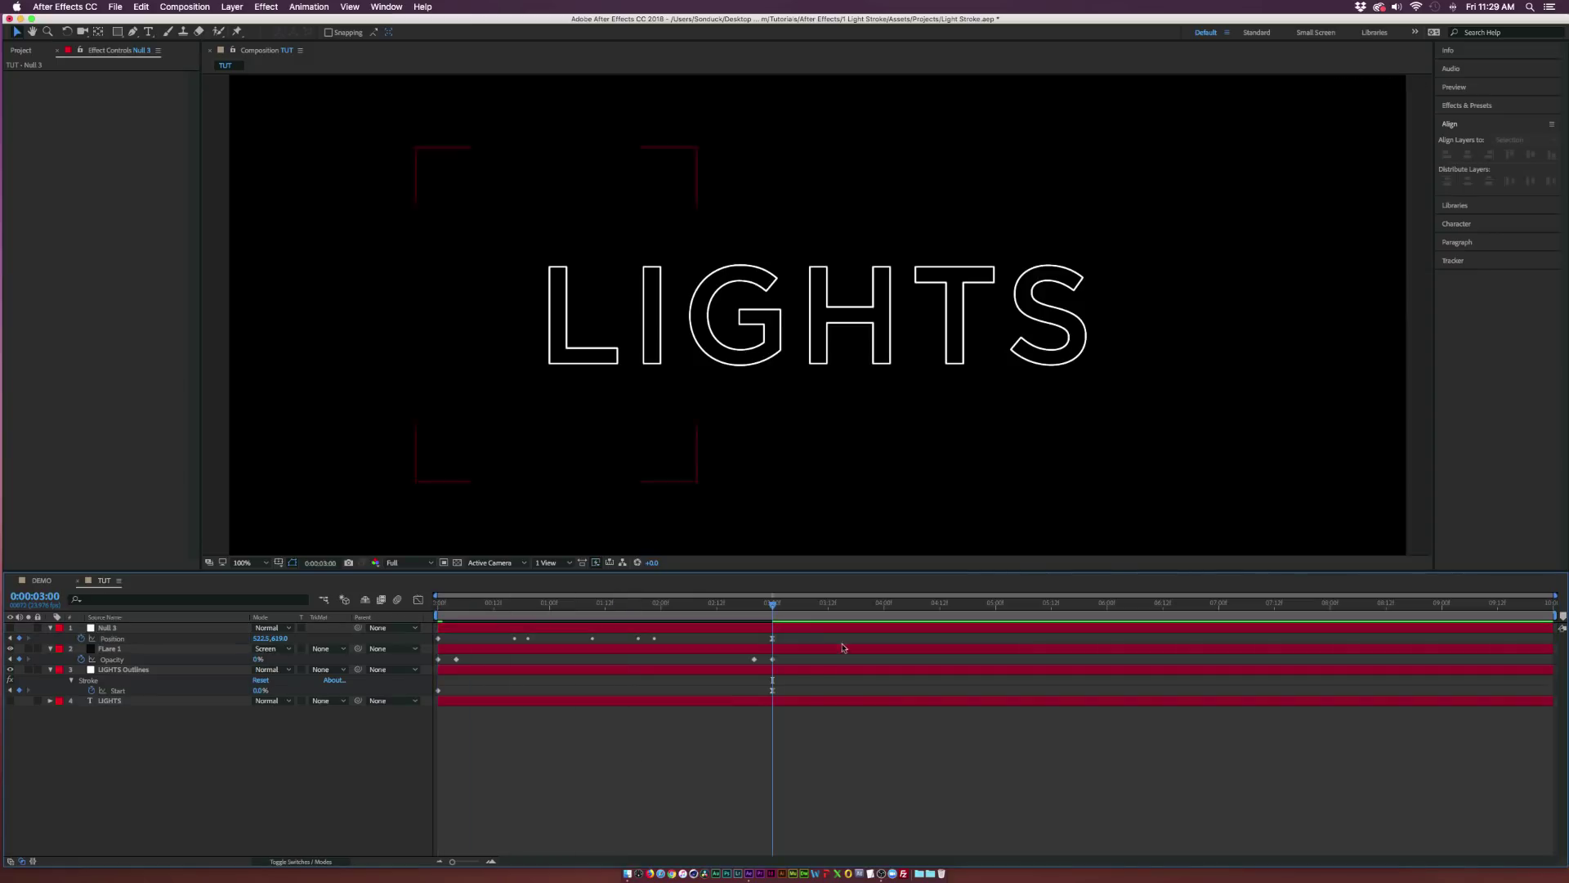
pyautogui.moveTo(765, 603)
pyautogui.mouseDown()
pyautogui.moveTo(722, 605)
pyautogui.moveTo(773, 615)
pyautogui.mouseUp()
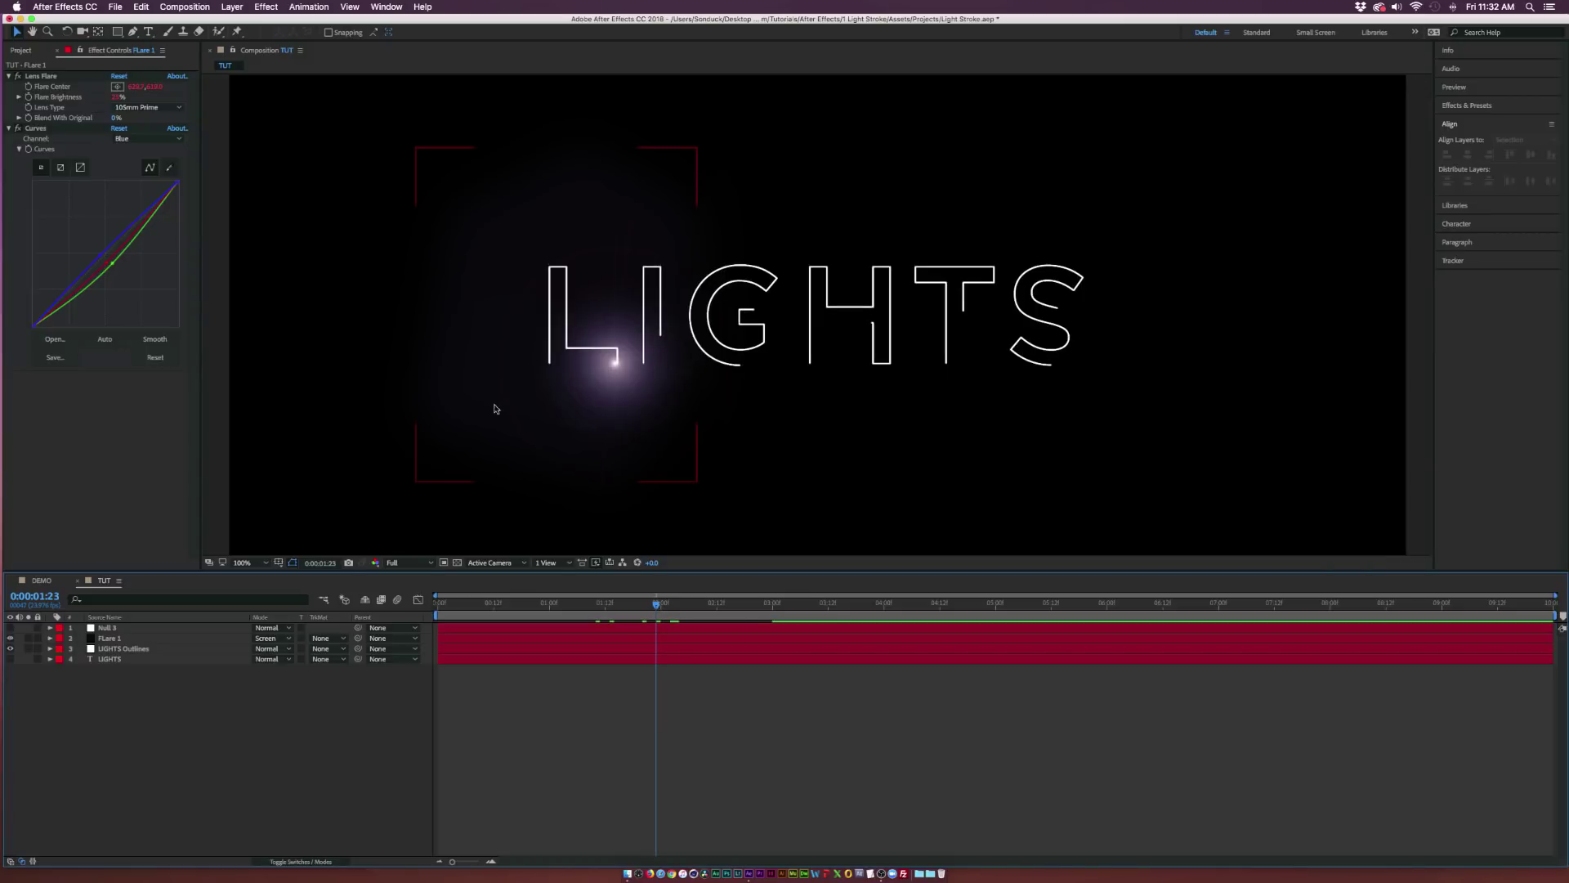
# Duplicate the FLare 1 layer
pyautogui.click(111, 638)
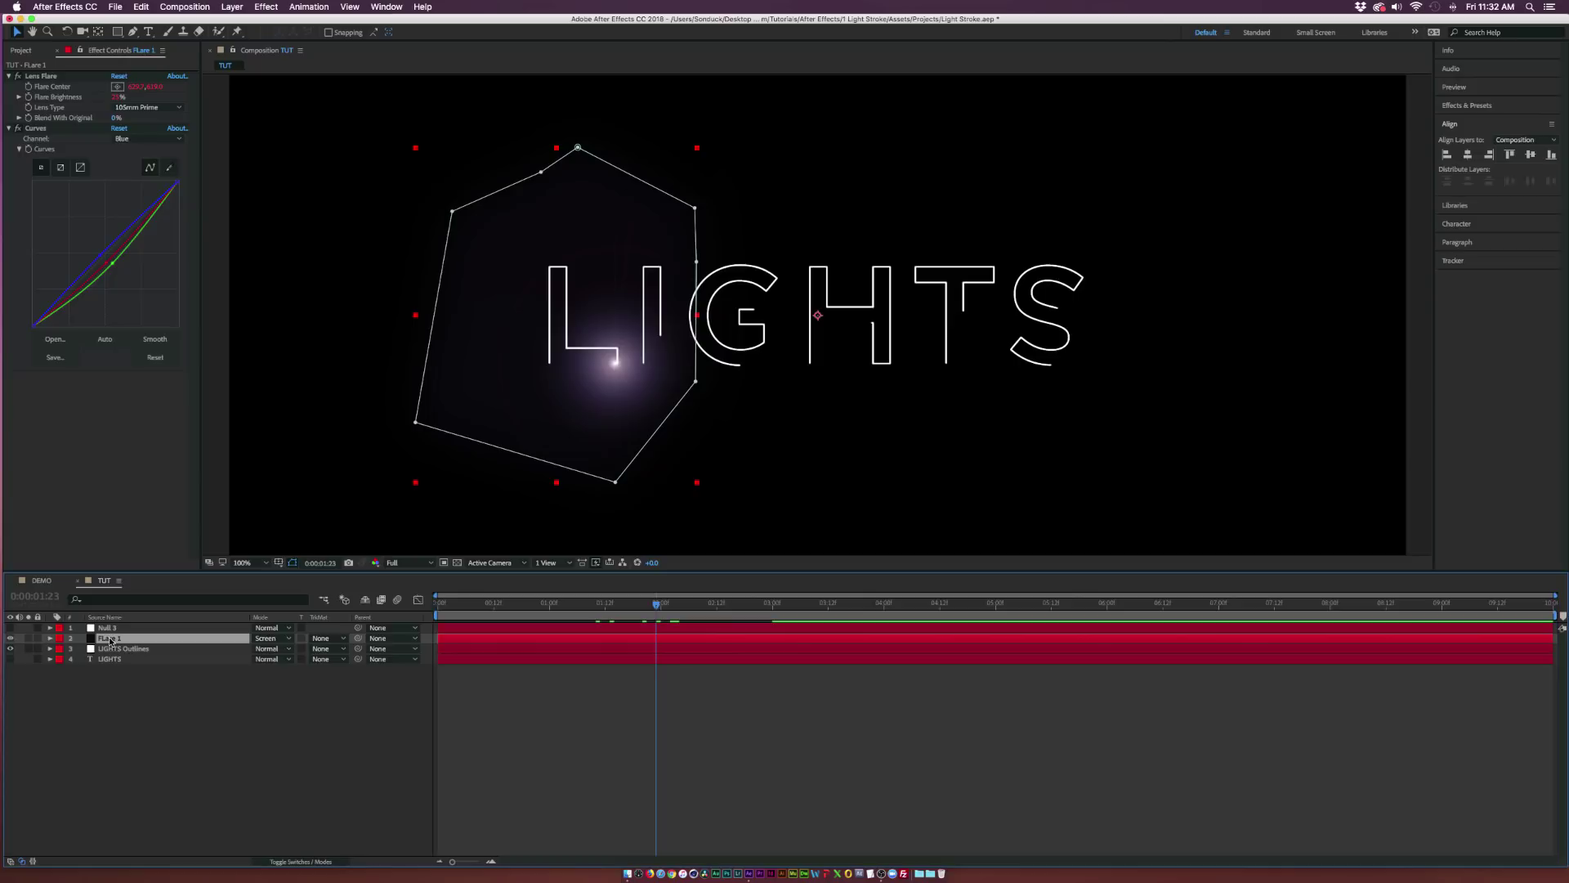
pyautogui.click(142, 6)
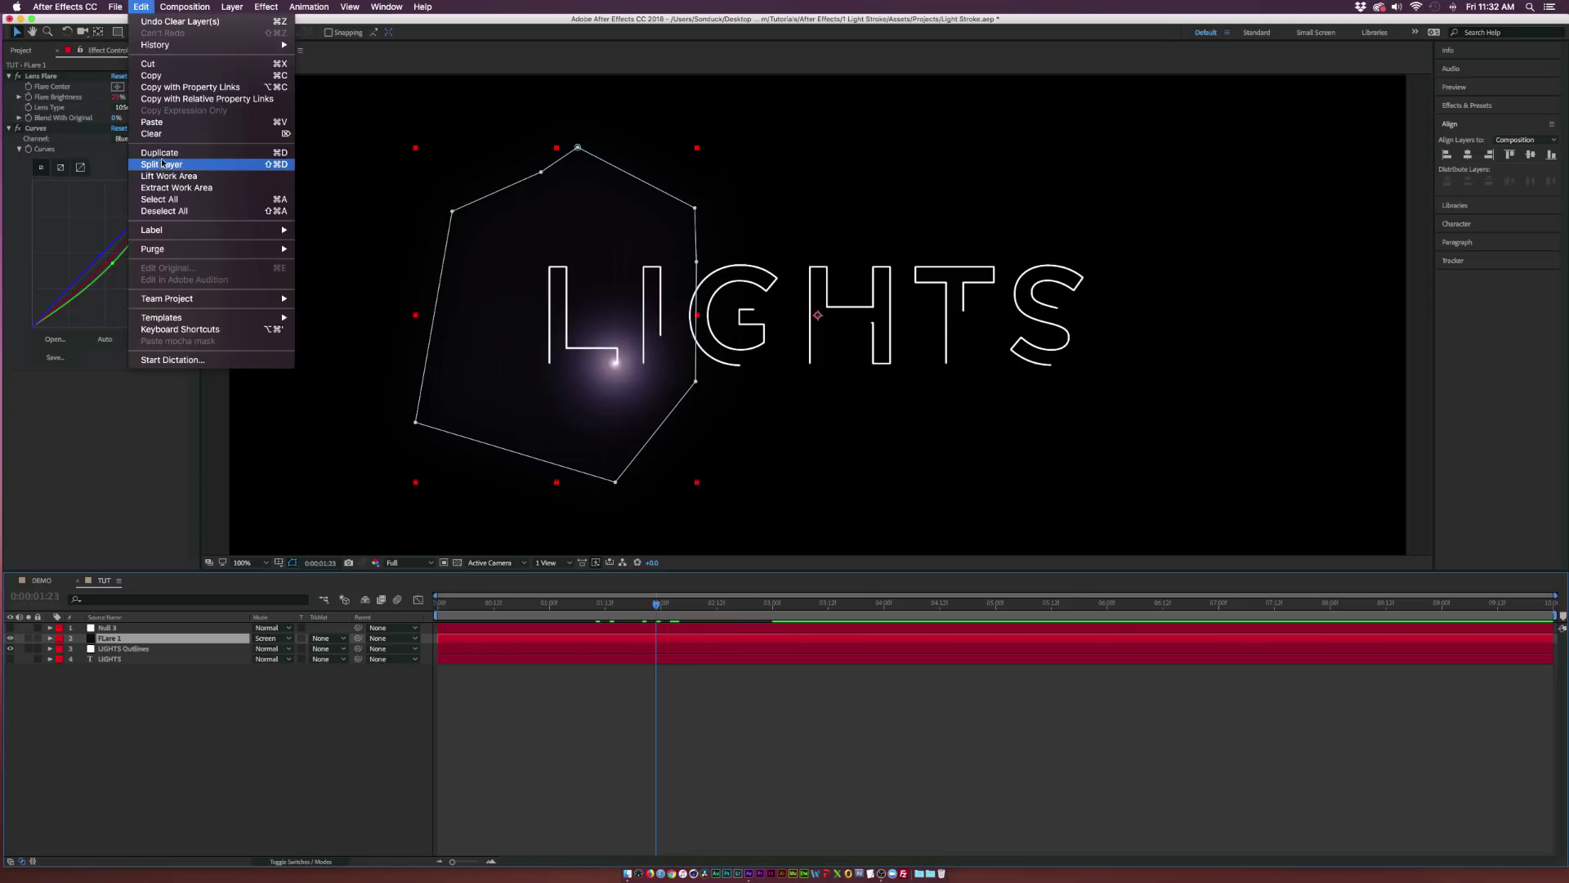
pyautogui.click(147, 155)
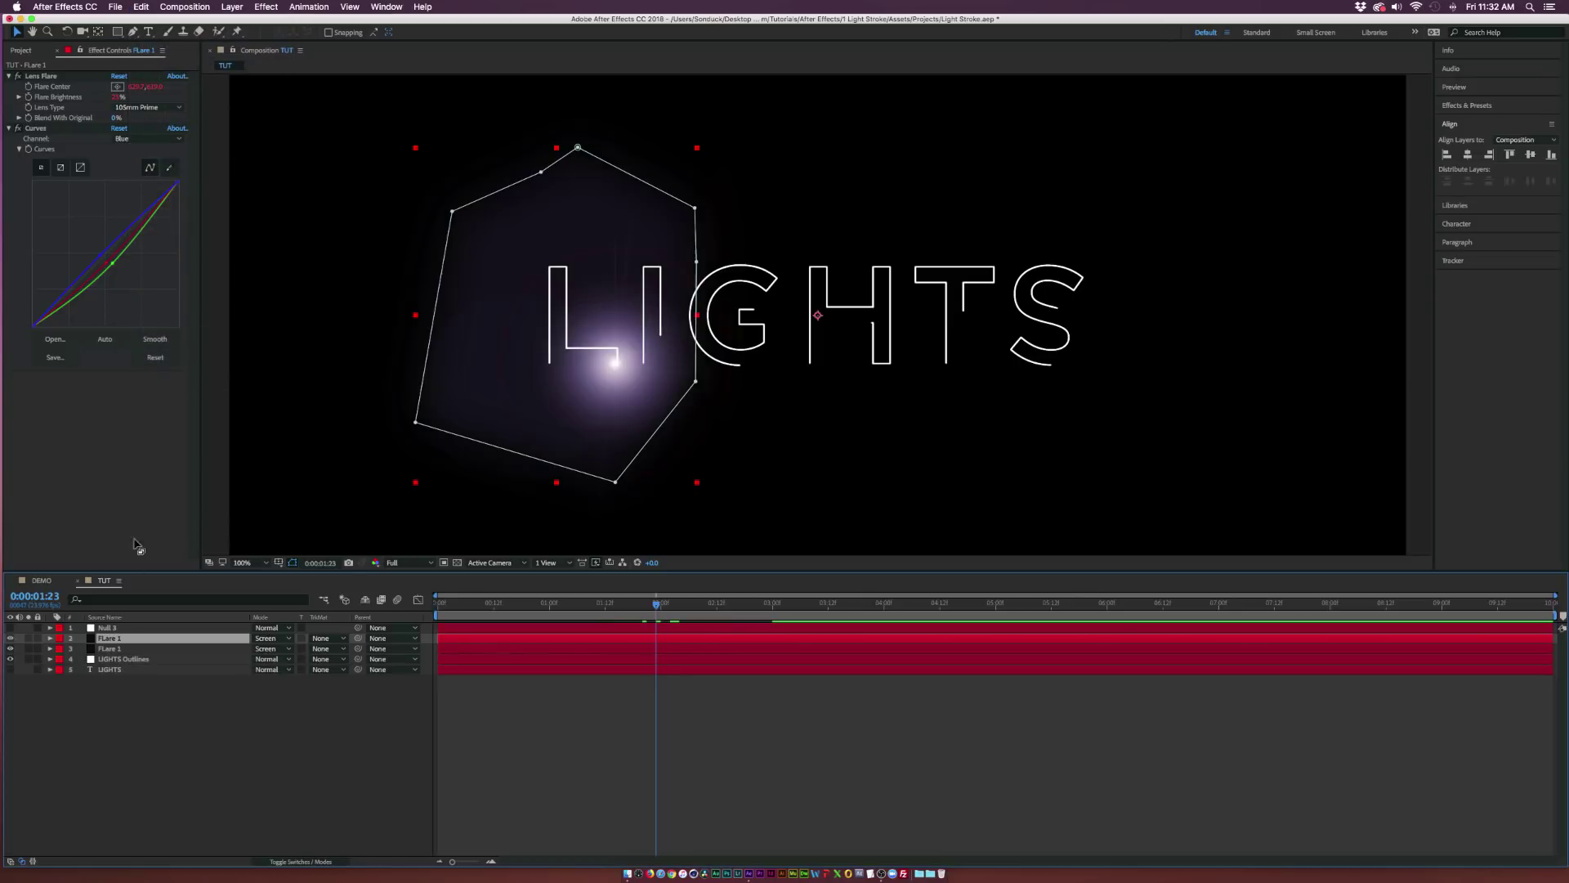
# Create a second null object and reorder the layers so the duplicated flare sits directly beneath it, above Null 3
pyautogui.click(229, 7)
pyautogui.moveTo(241, 21)
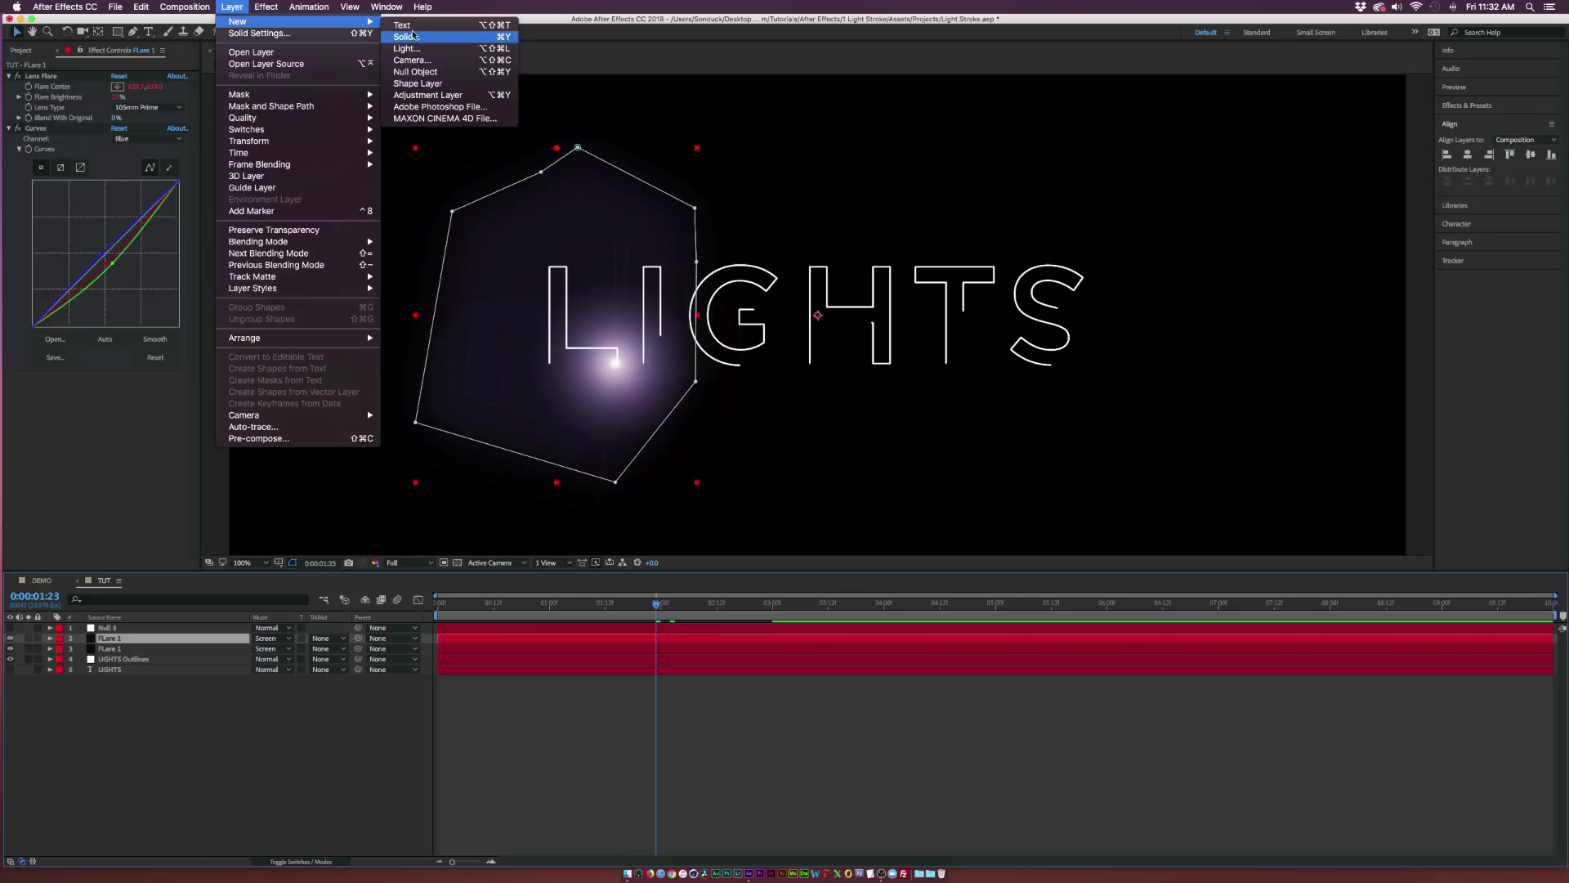
pyautogui.click(416, 72)
pyautogui.moveTo(111, 640); pyautogui.dragTo(127, 631)
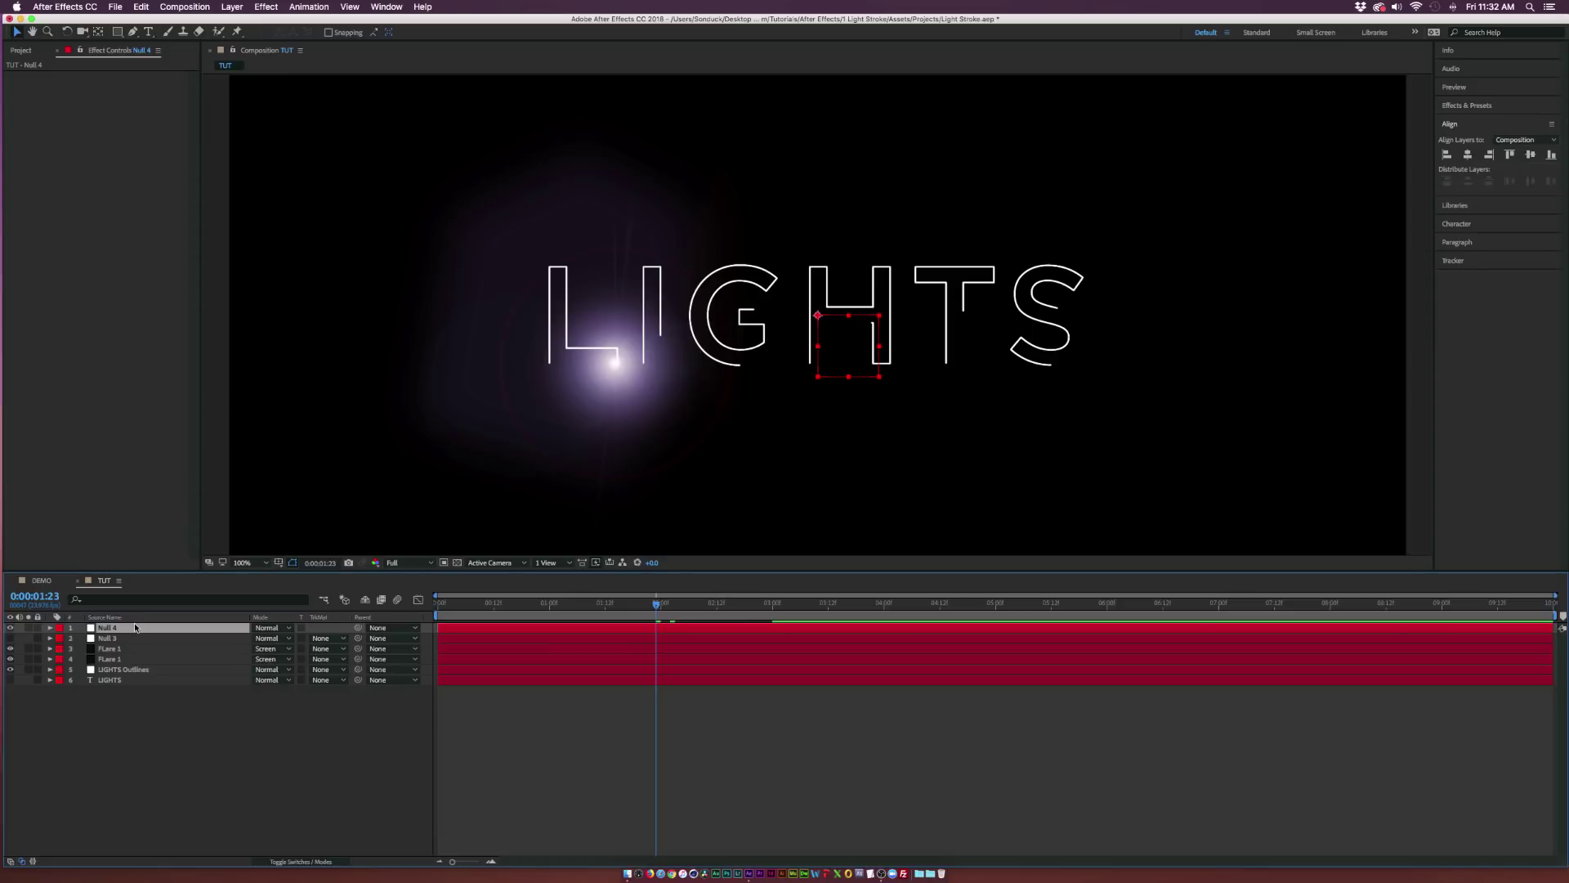
pyautogui.moveTo(110, 650); pyautogui.dragTo(115, 629)
pyautogui.click(109, 638)
# Copy the letter I mask path from LIGHTS Outlines and paste it into Null 4's Position at 0:00:00:00
pyautogui.click(117, 669)
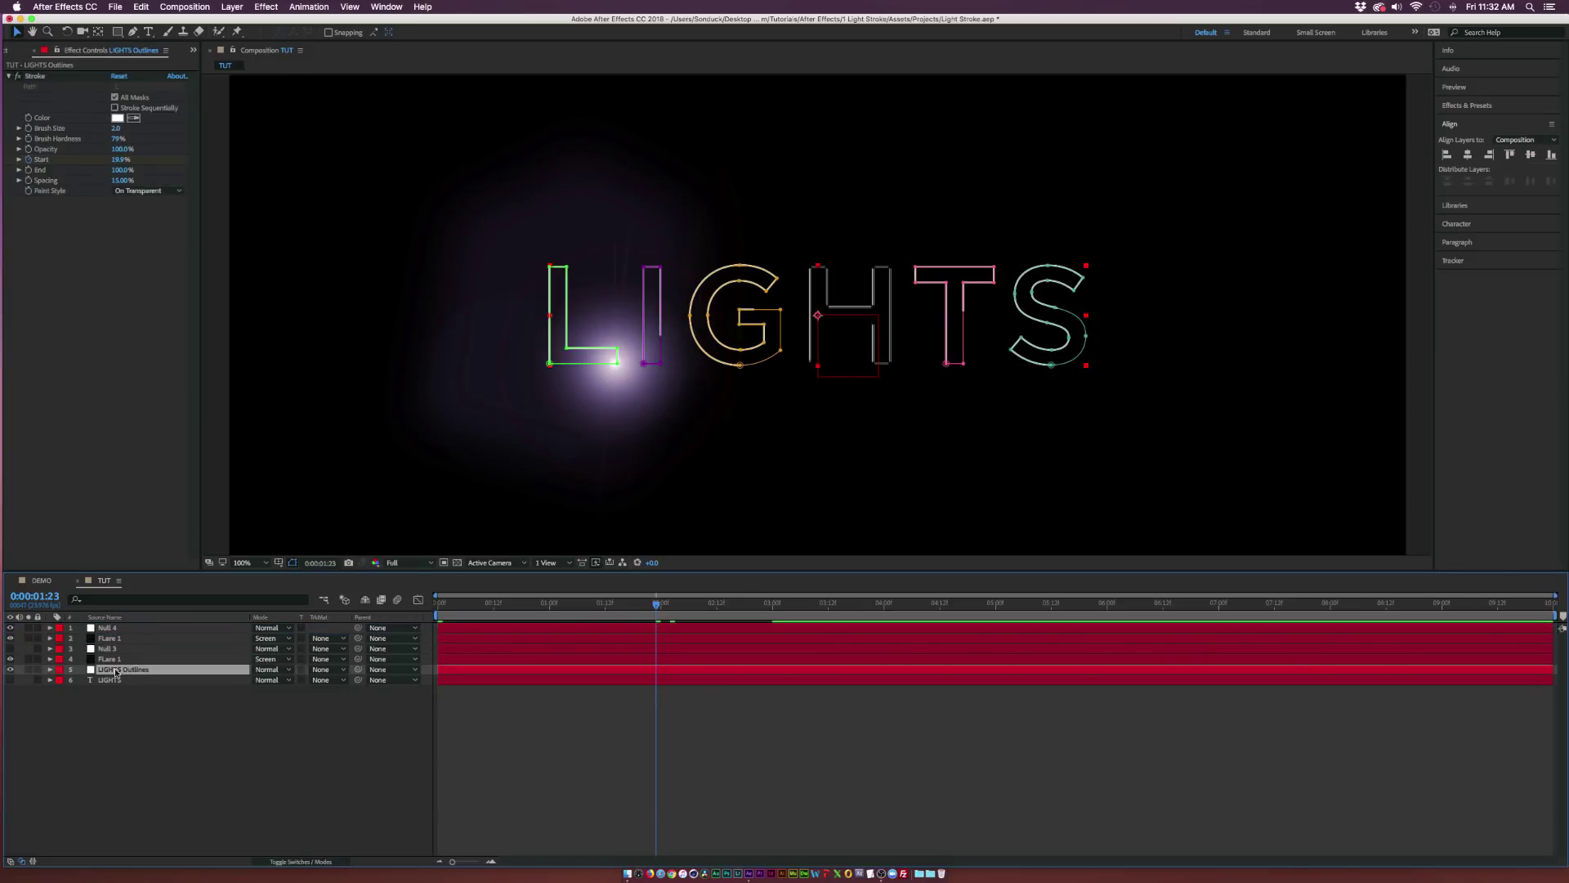
pyautogui.press('m')
pyautogui.click(107, 711)
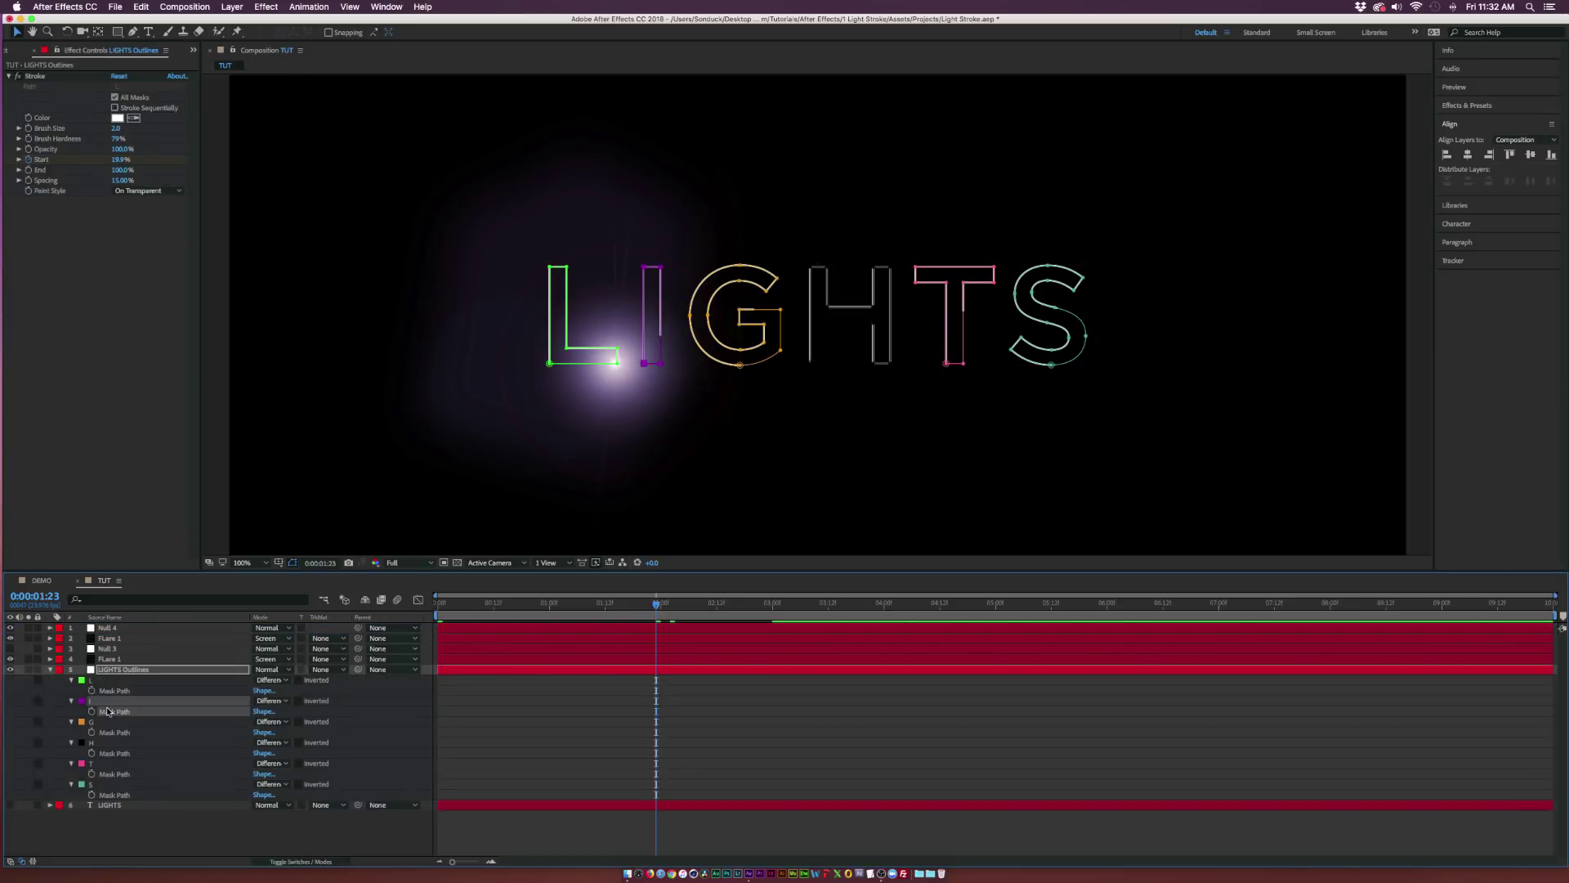
pyautogui.click(442, 604)
pyautogui.click(115, 628)
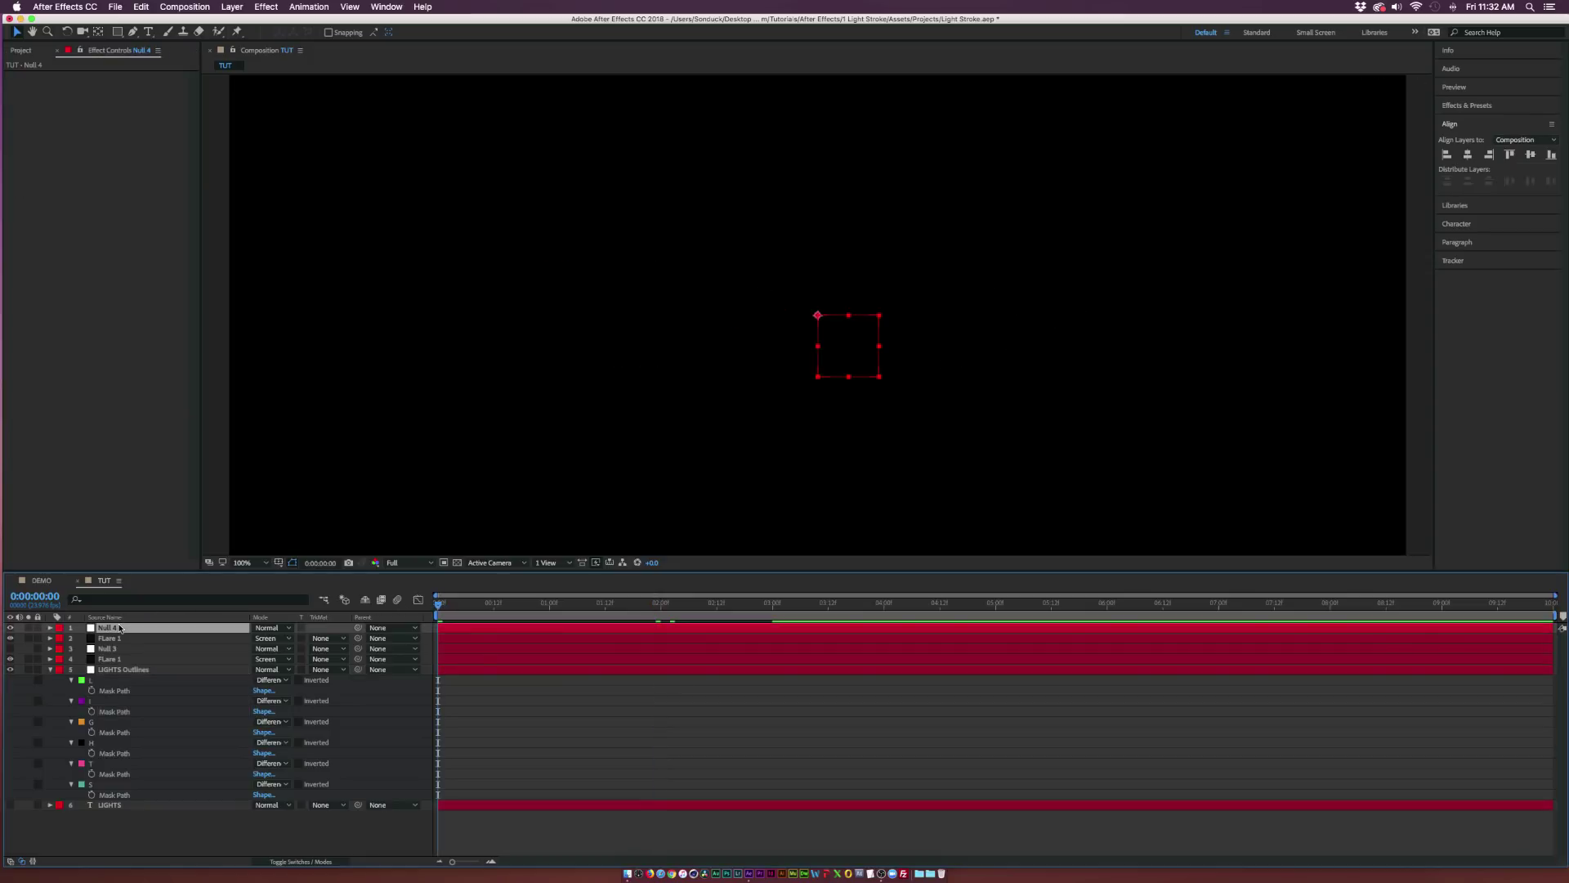
pyautogui.press('p')
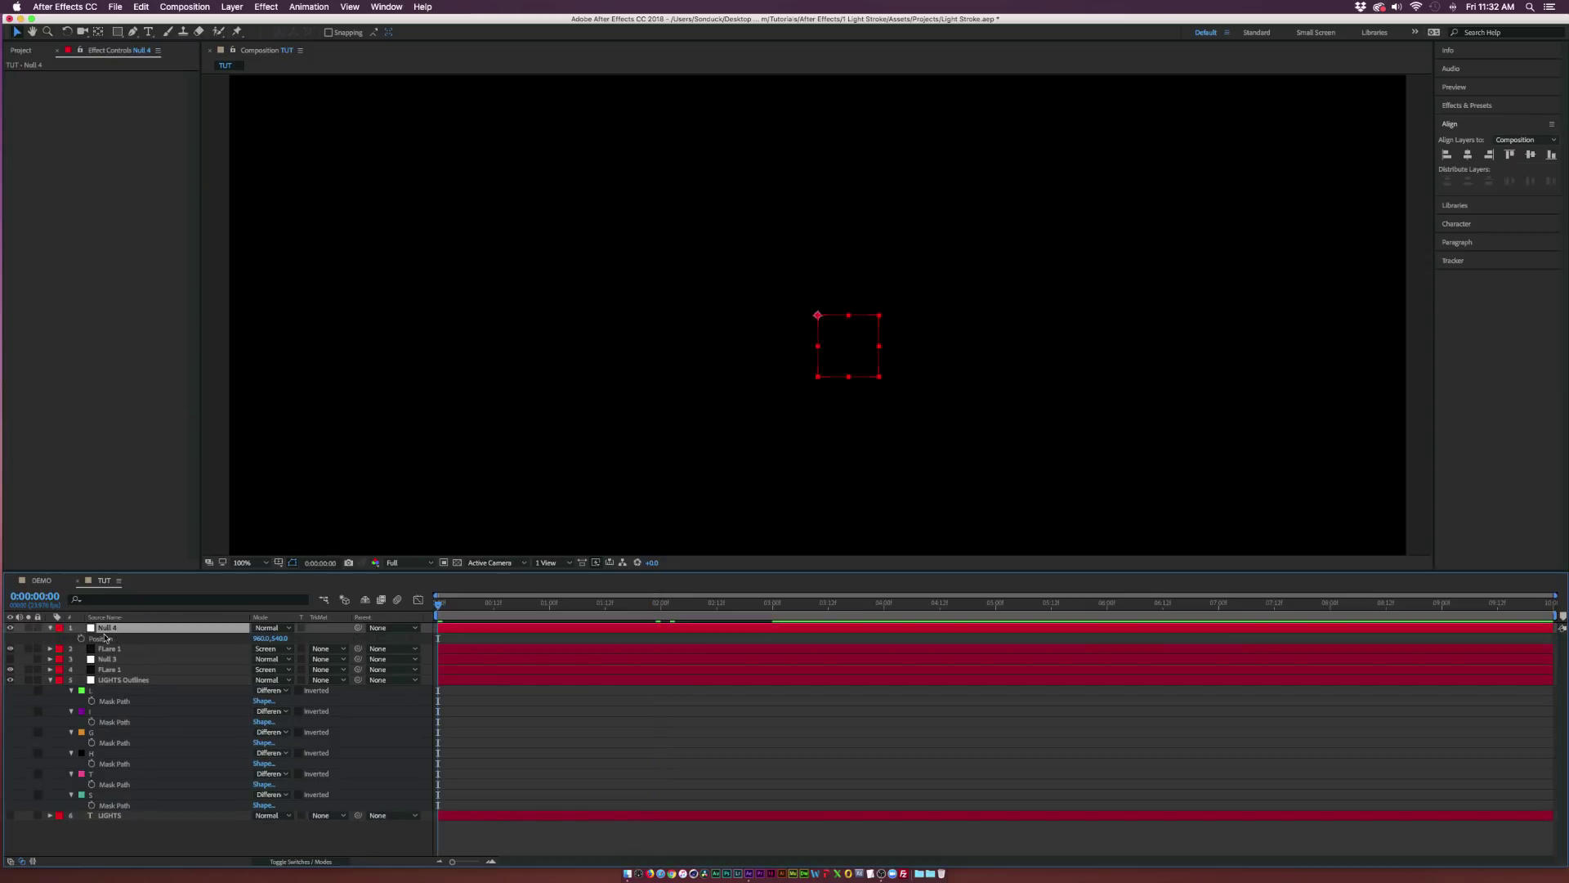
pyautogui.click(104, 637)
pyautogui.press('super+v')
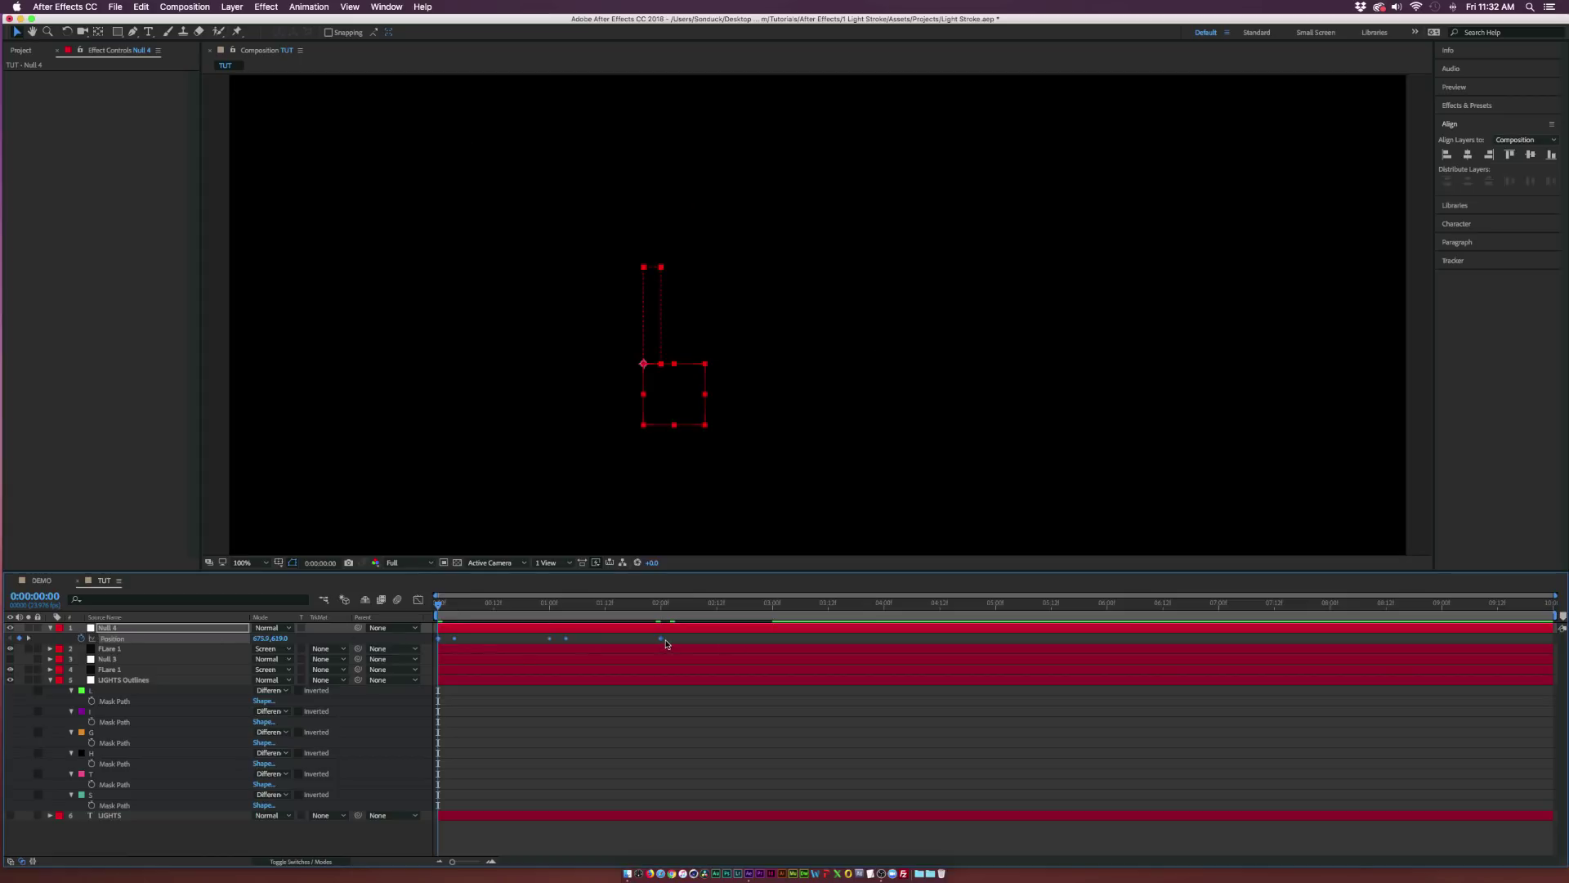
# Stretch Null 4's Position keyframes to end at 0:00:03:00 and time-reverse them, with Easy Ease on the last keyframe
pyautogui.moveTo(660, 638); pyautogui.dragTo(773, 638)
pyautogui.moveTo(442, 605); pyautogui.dragTo(369, 645)
pyautogui.rightClick(440, 640)
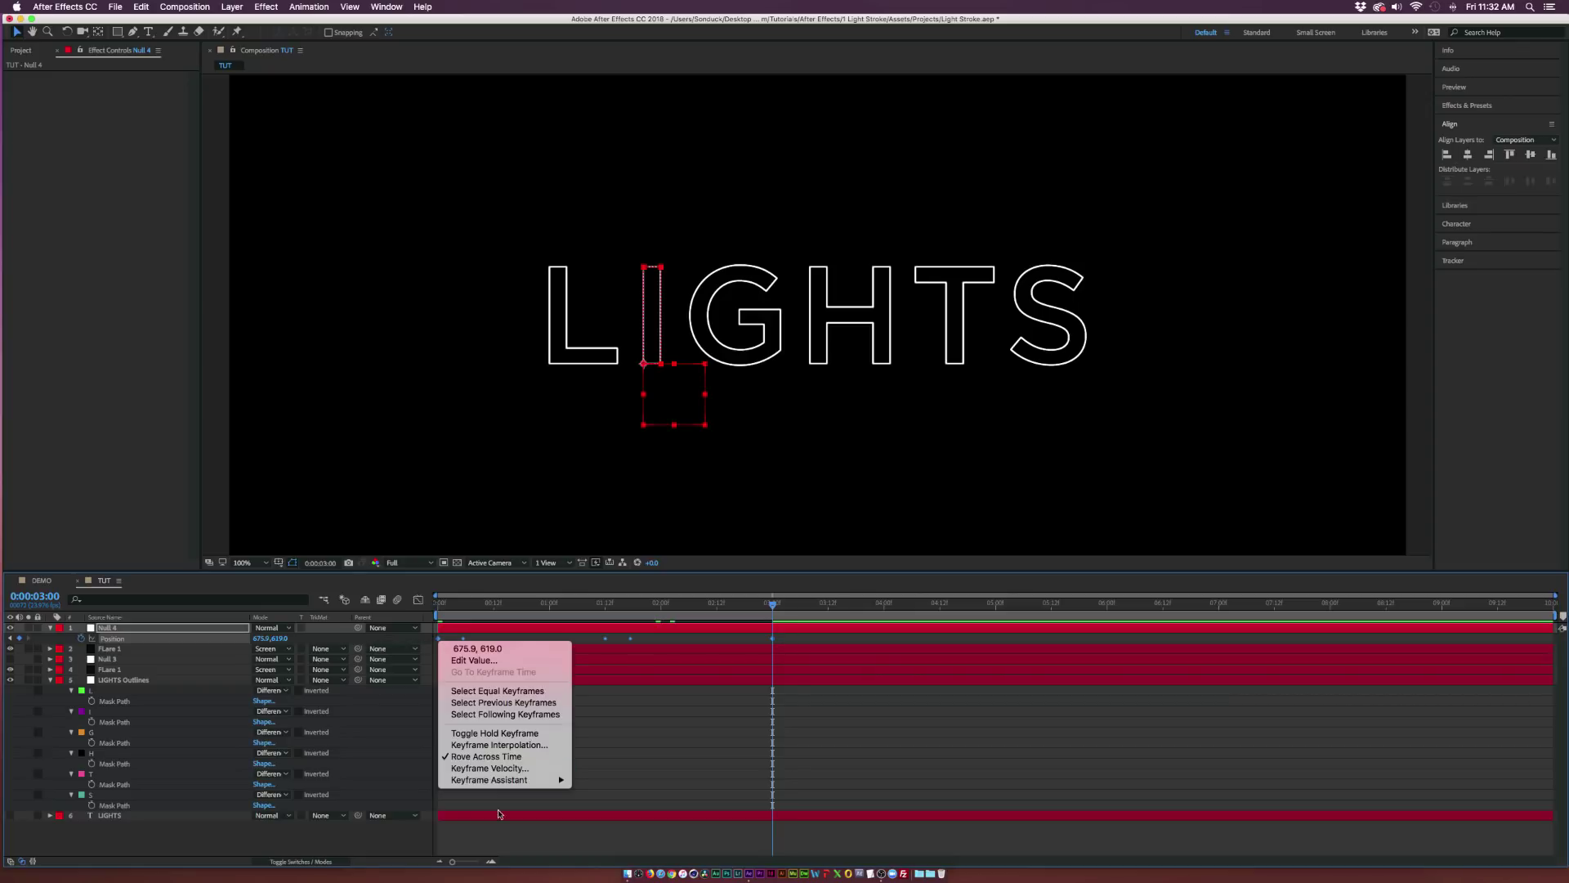
pyautogui.moveTo(523, 780)
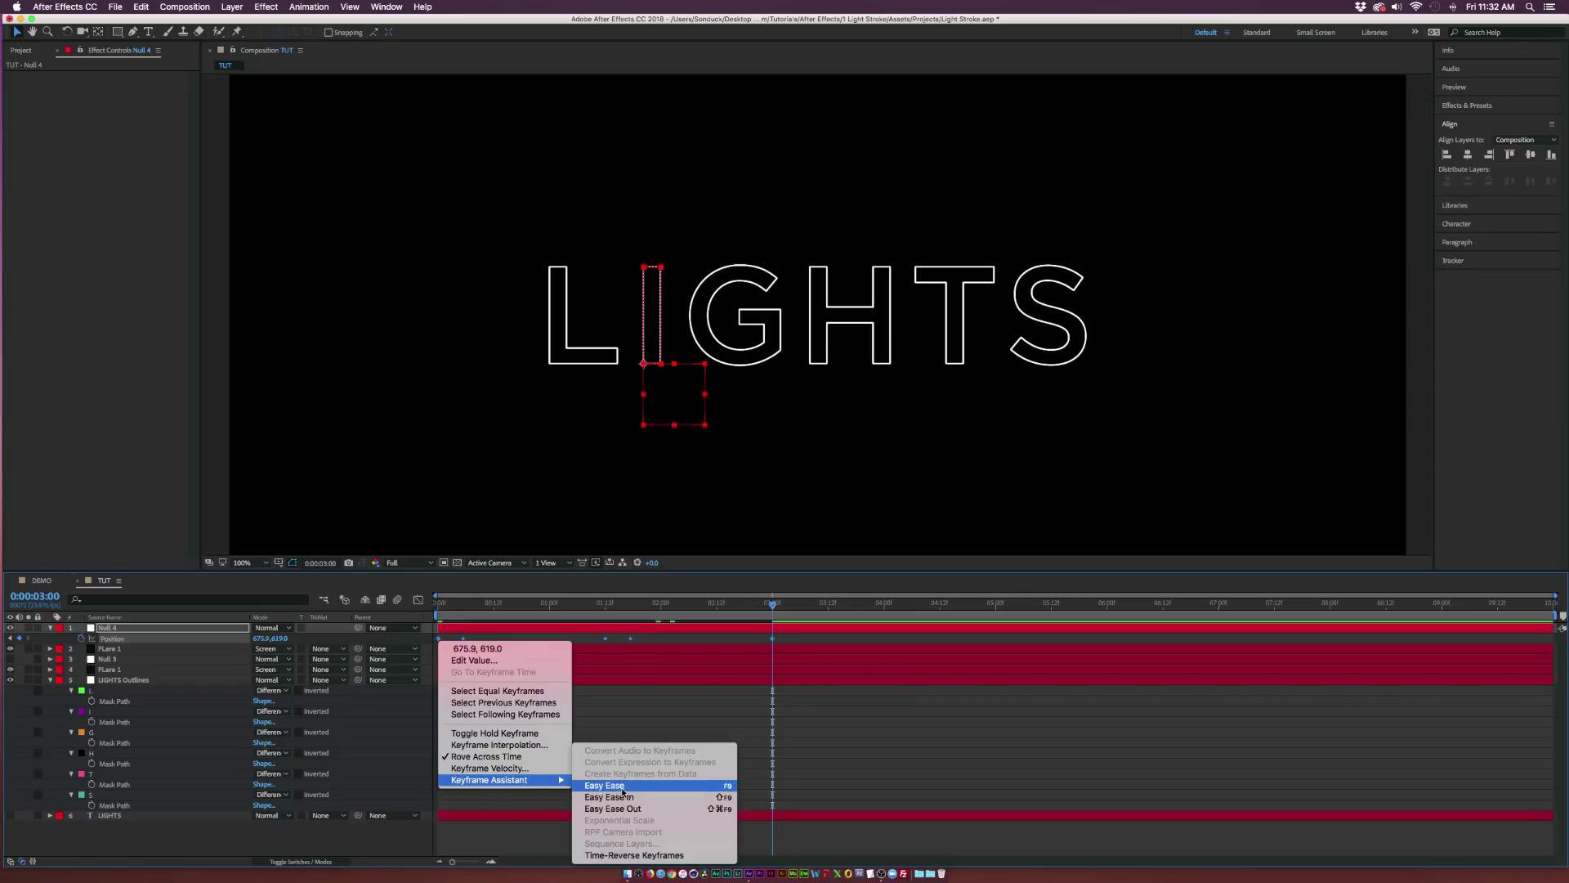
pyautogui.click(625, 855)
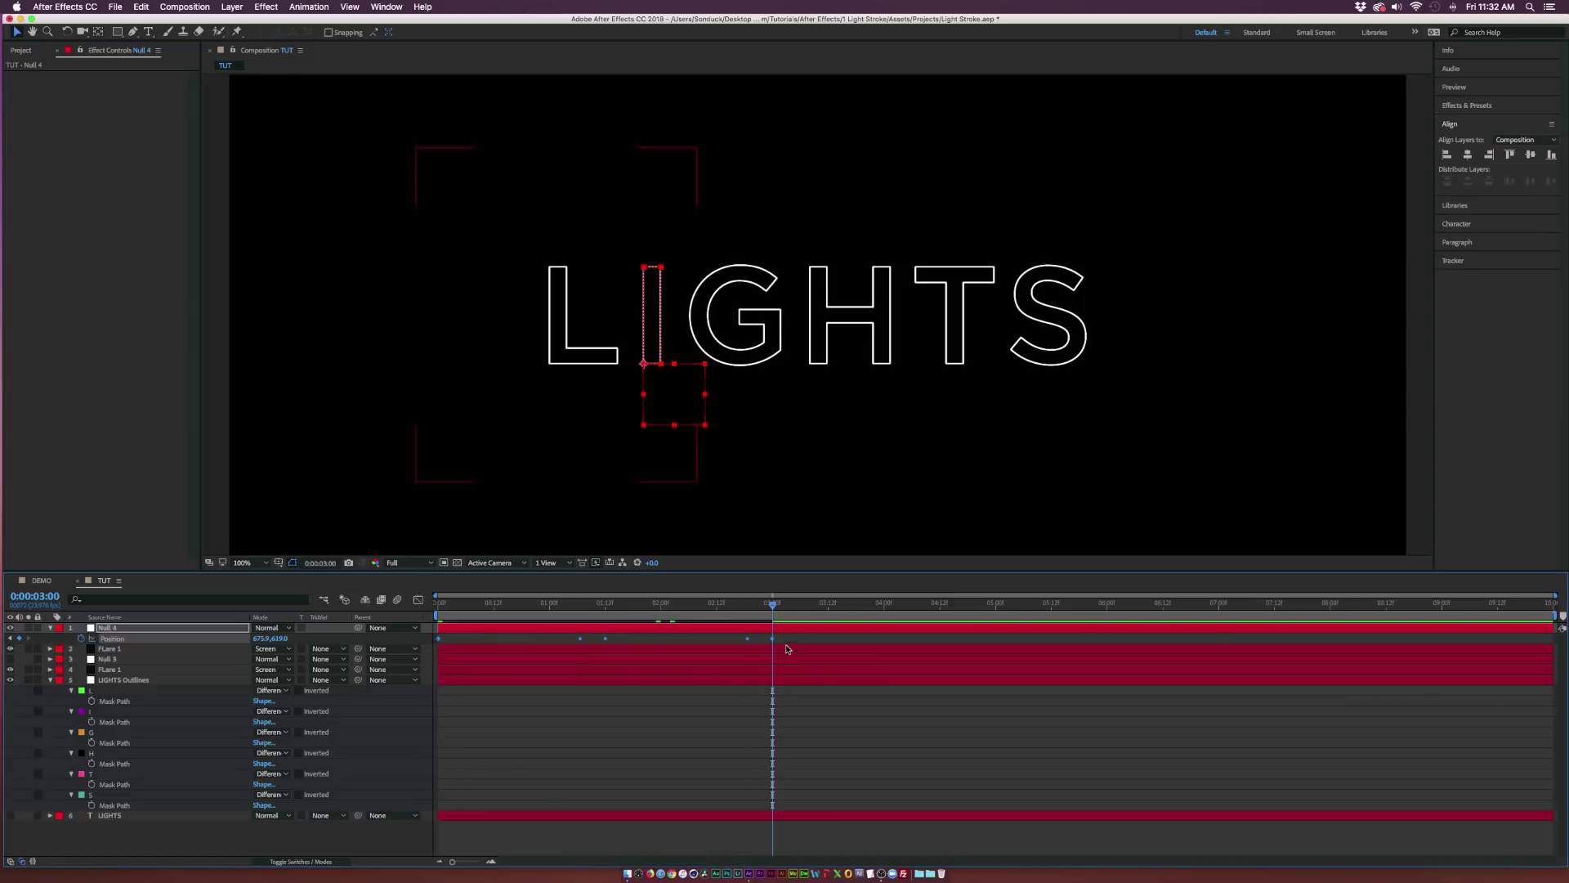
pyautogui.moveTo(801, 637); pyautogui.dragTo(766, 643)
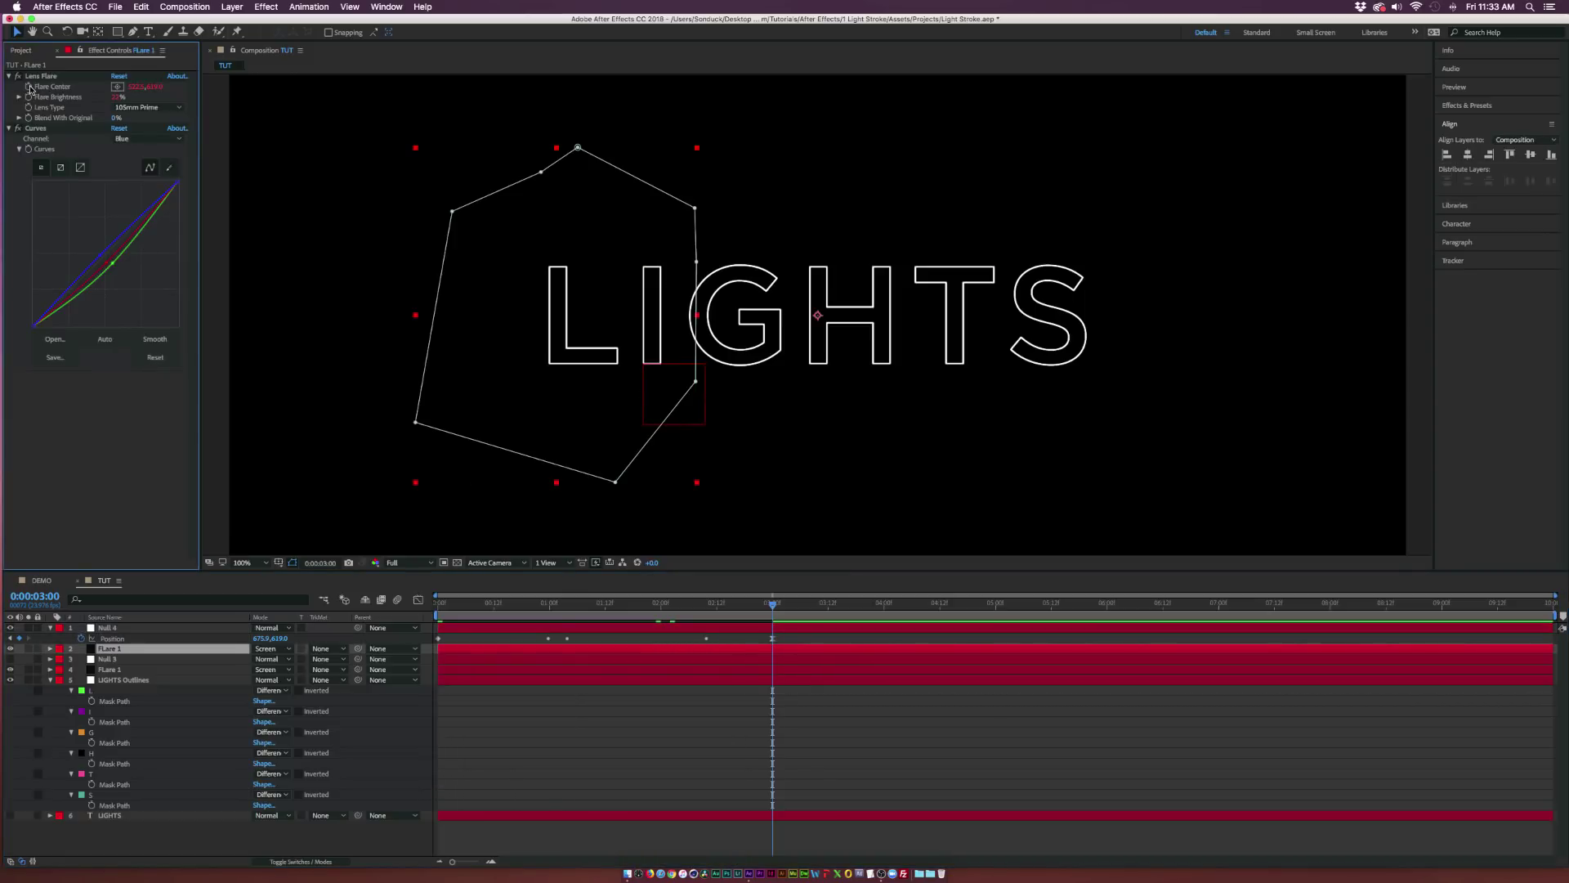
# Link the upper FLare 1 layer's Flare Center expression to Null 4's Position and scrub to check that it follows the I
pyautogui.keyDown('alt'); pyautogui.click(29, 86); pyautogui.keyUp('alt')
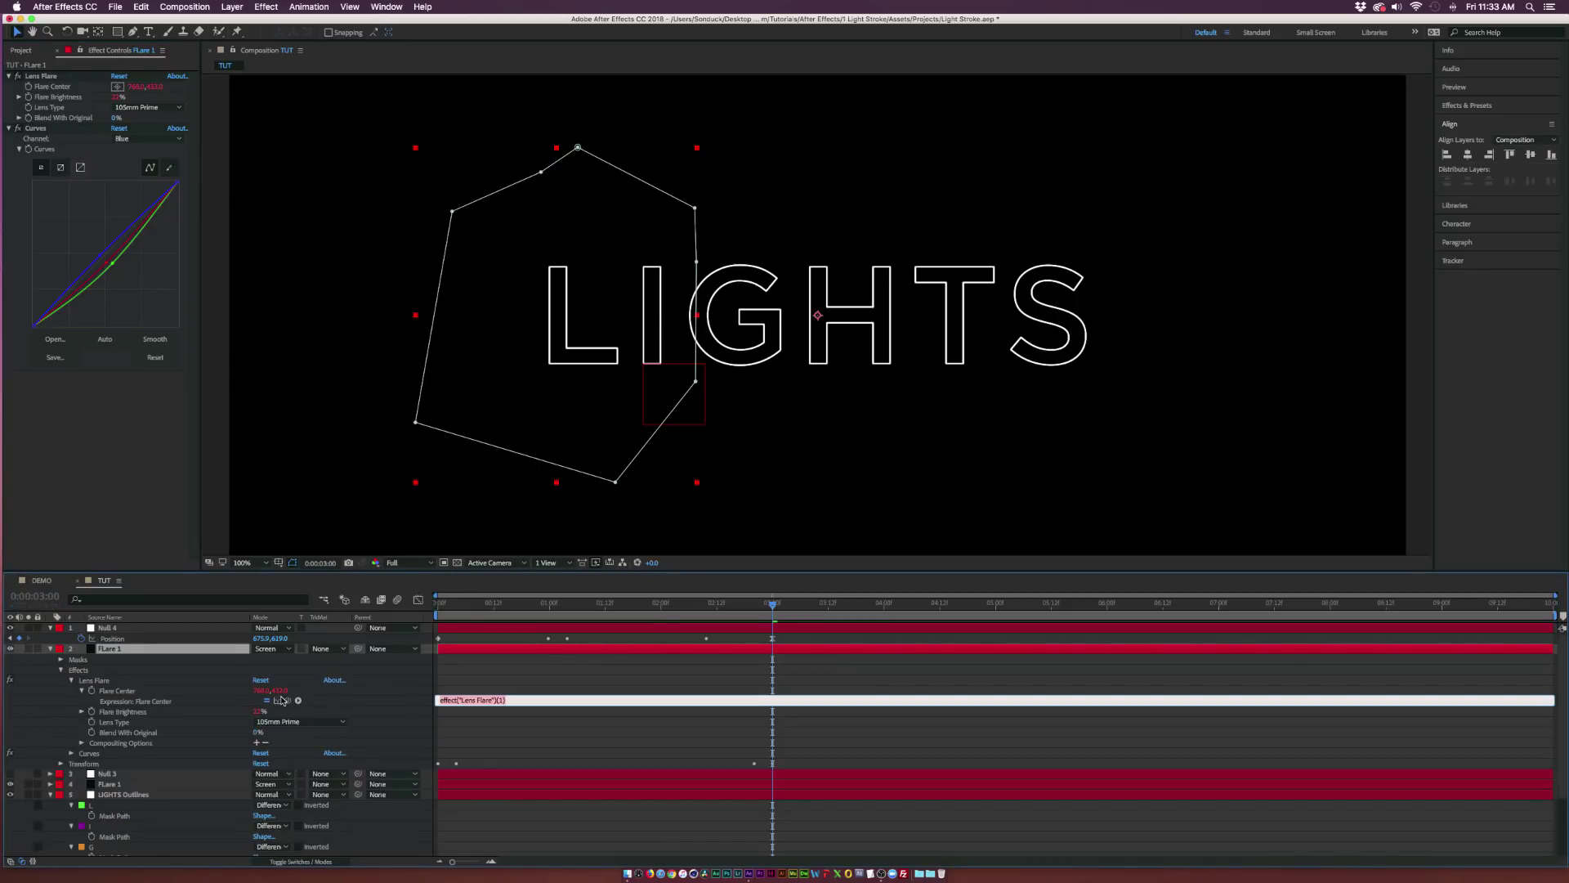
pyautogui.moveTo(287, 700); pyautogui.dragTo(112, 639)
pyautogui.click(481, 646)
pyautogui.moveTo(490, 606); pyautogui.dragTo(552, 609)
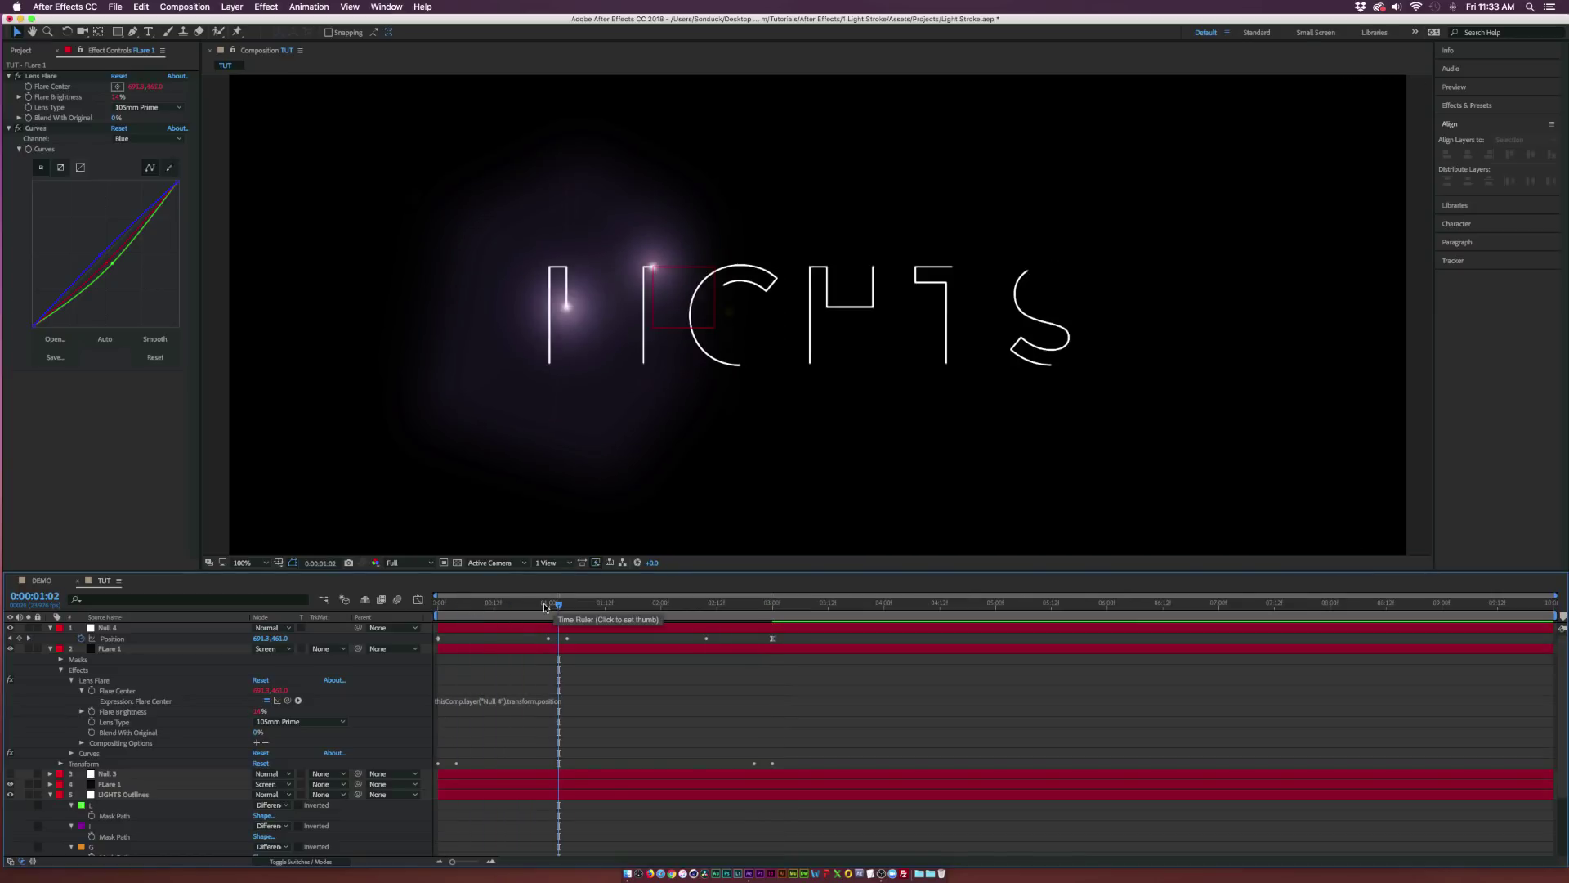
# Tint the upper FLare 1 layer magenta by lowering the Green curve and slightly raising the Red curve in Curves
pyautogui.press('u')
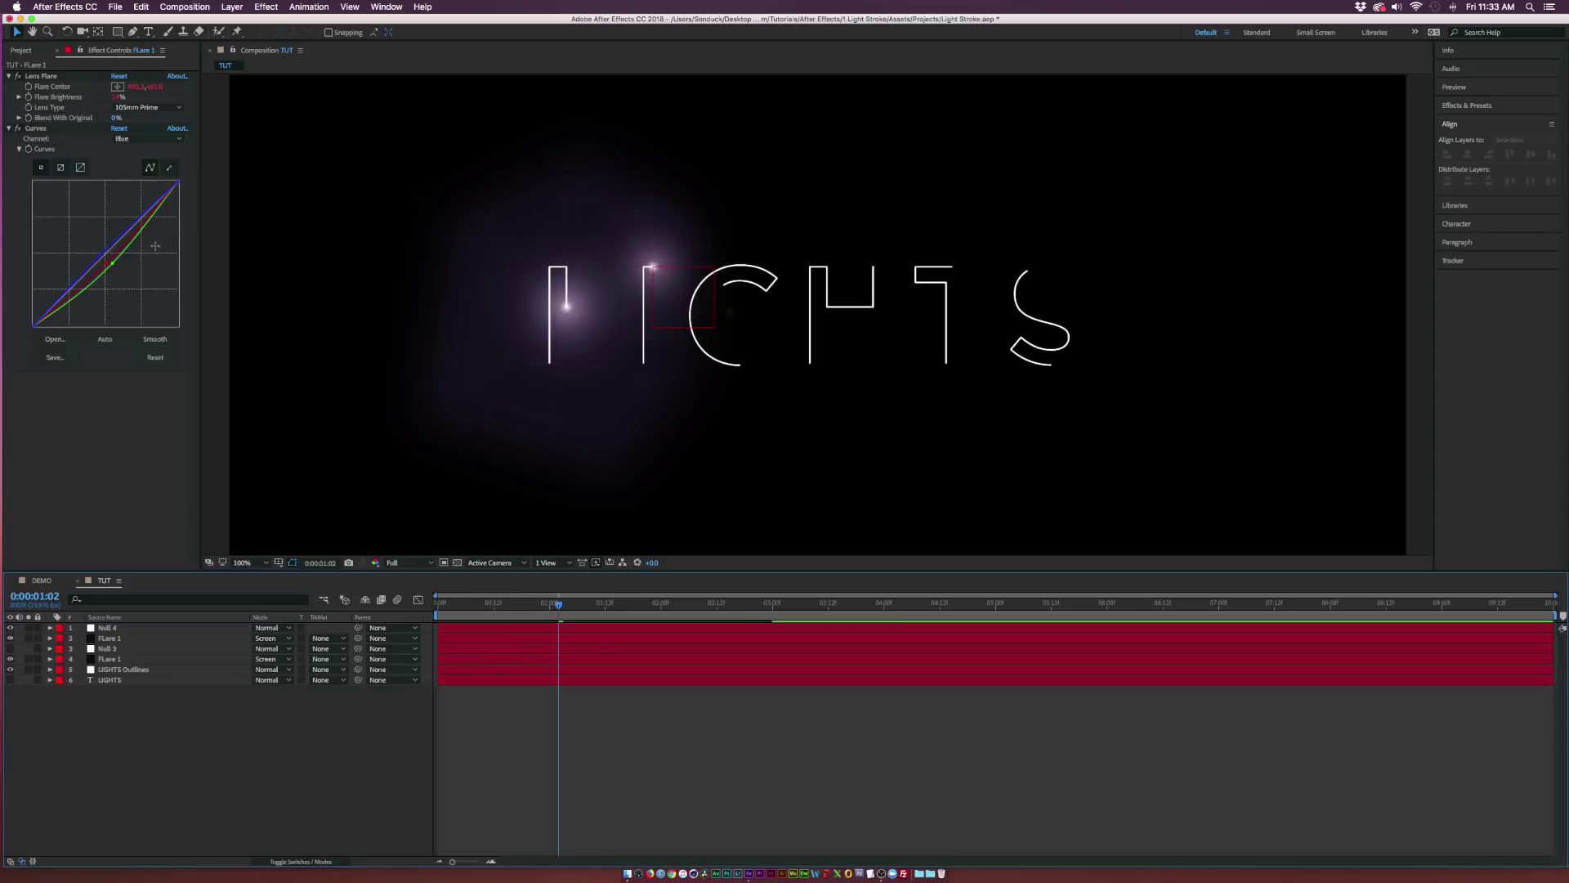
pyautogui.click(121, 637)
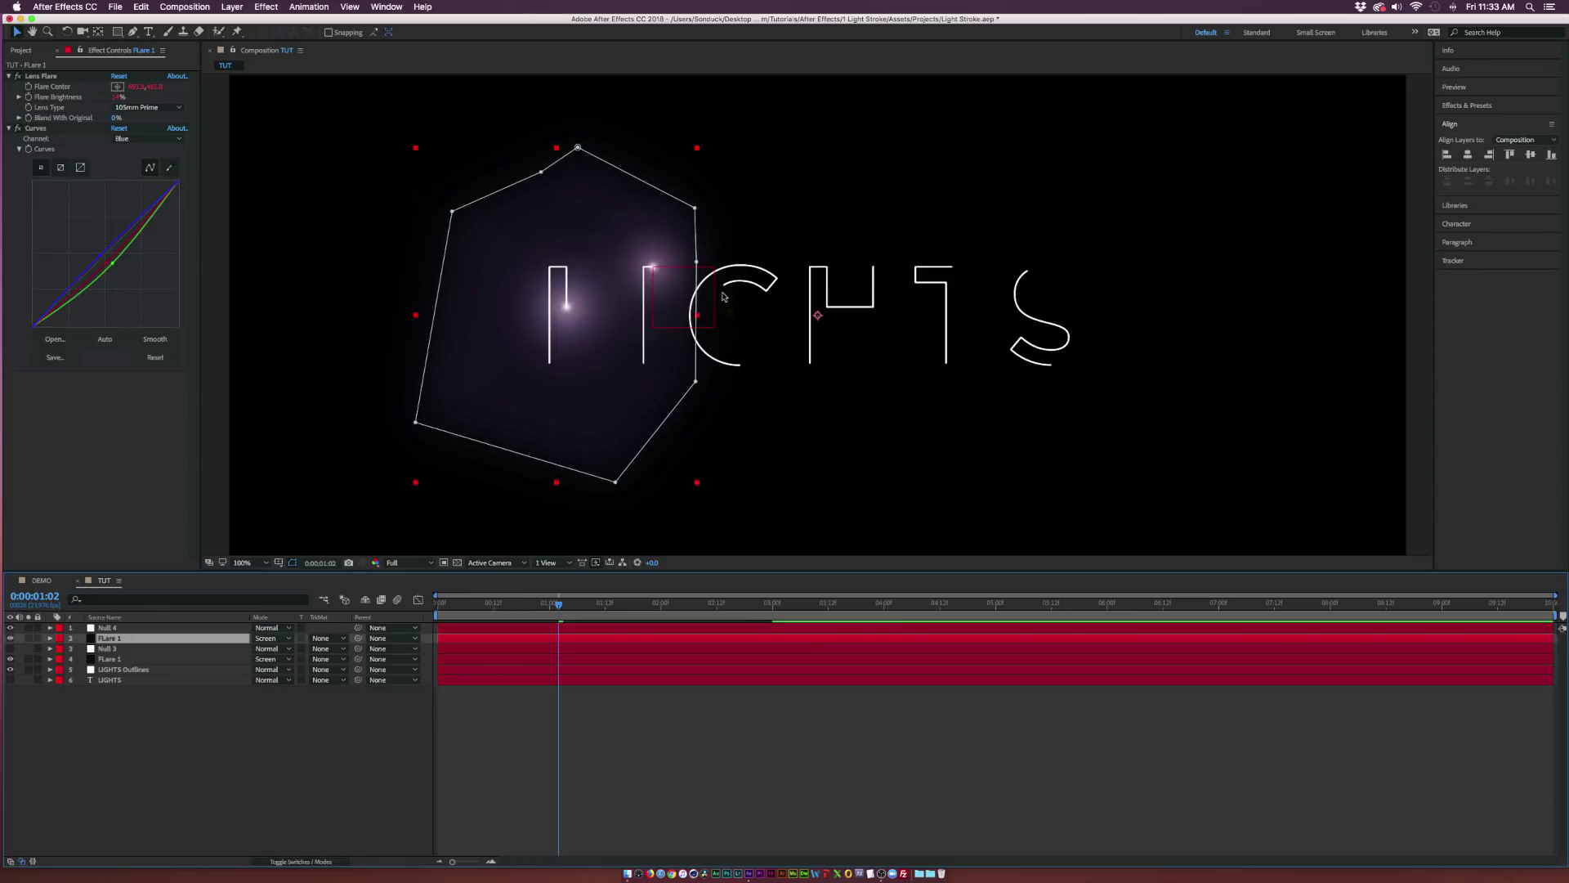
pyautogui.moveTo(102, 254); pyautogui.dragTo(127, 279)
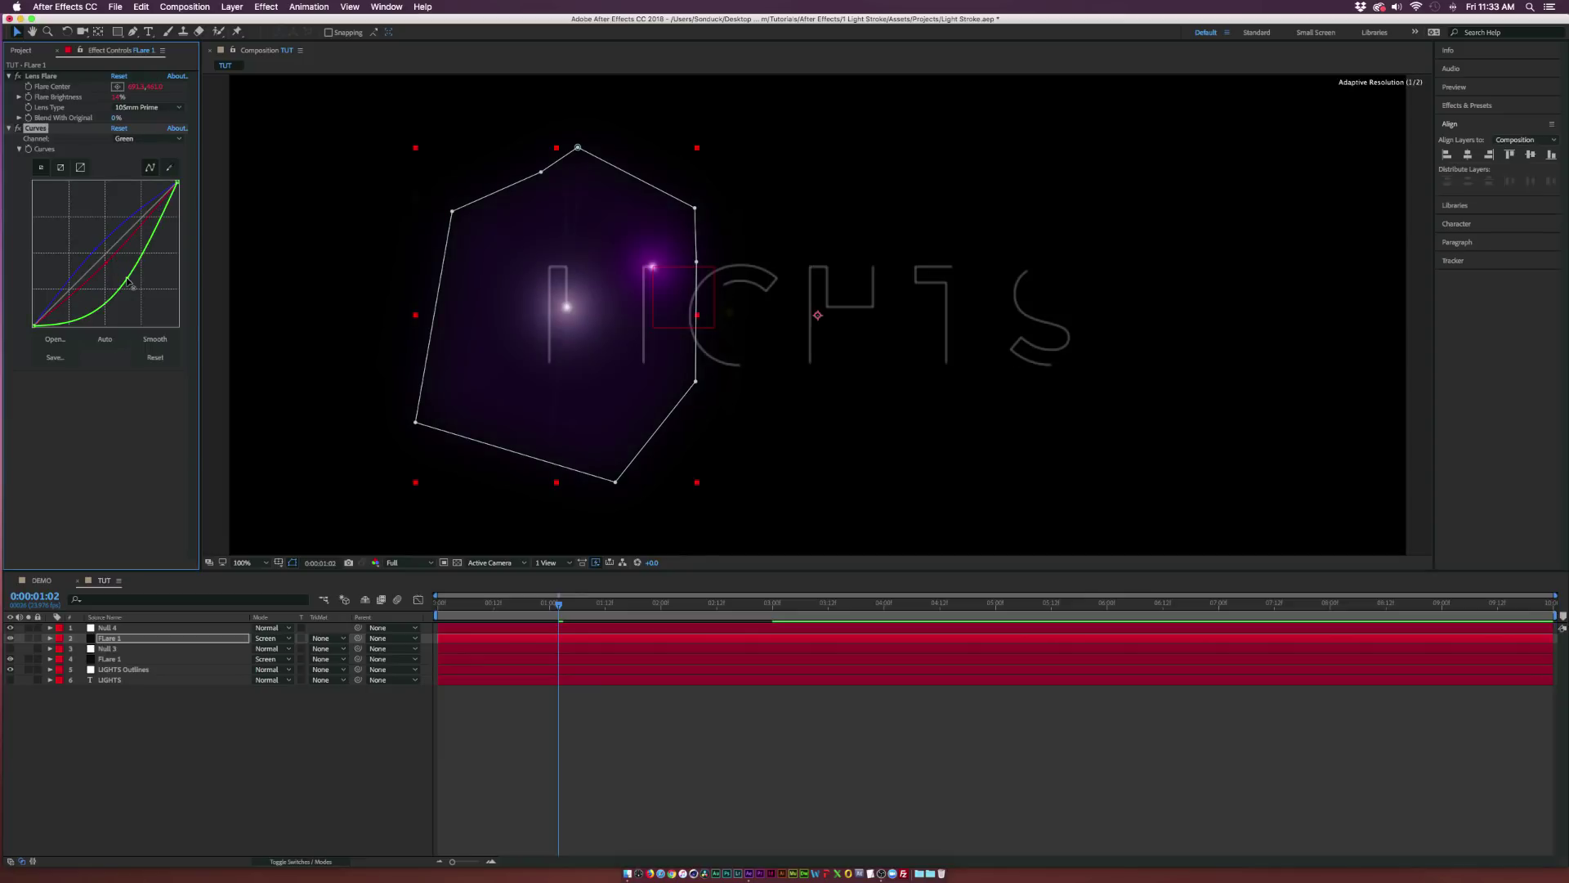
pyautogui.click(128, 139)
pyautogui.click(131, 163)
pyautogui.moveTo(107, 263)
pyautogui.mouseDown()
pyautogui.moveTo(119, 277)
pyautogui.moveTo(90, 247)
pyautogui.mouseUp()
pyautogui.click(354, 757)
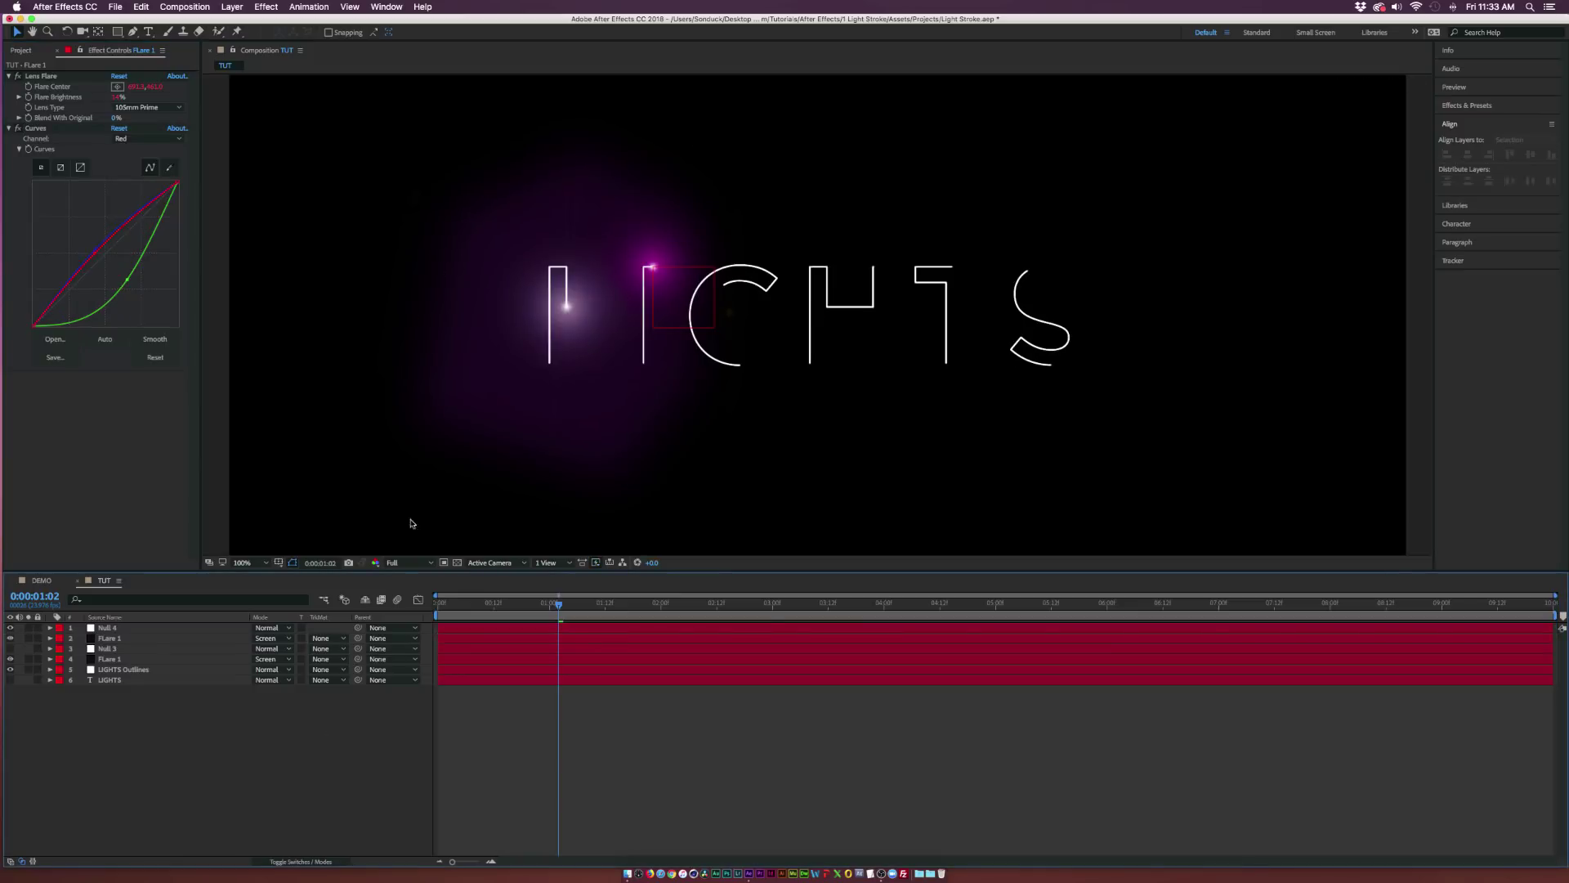
pyautogui.click(643, 603)
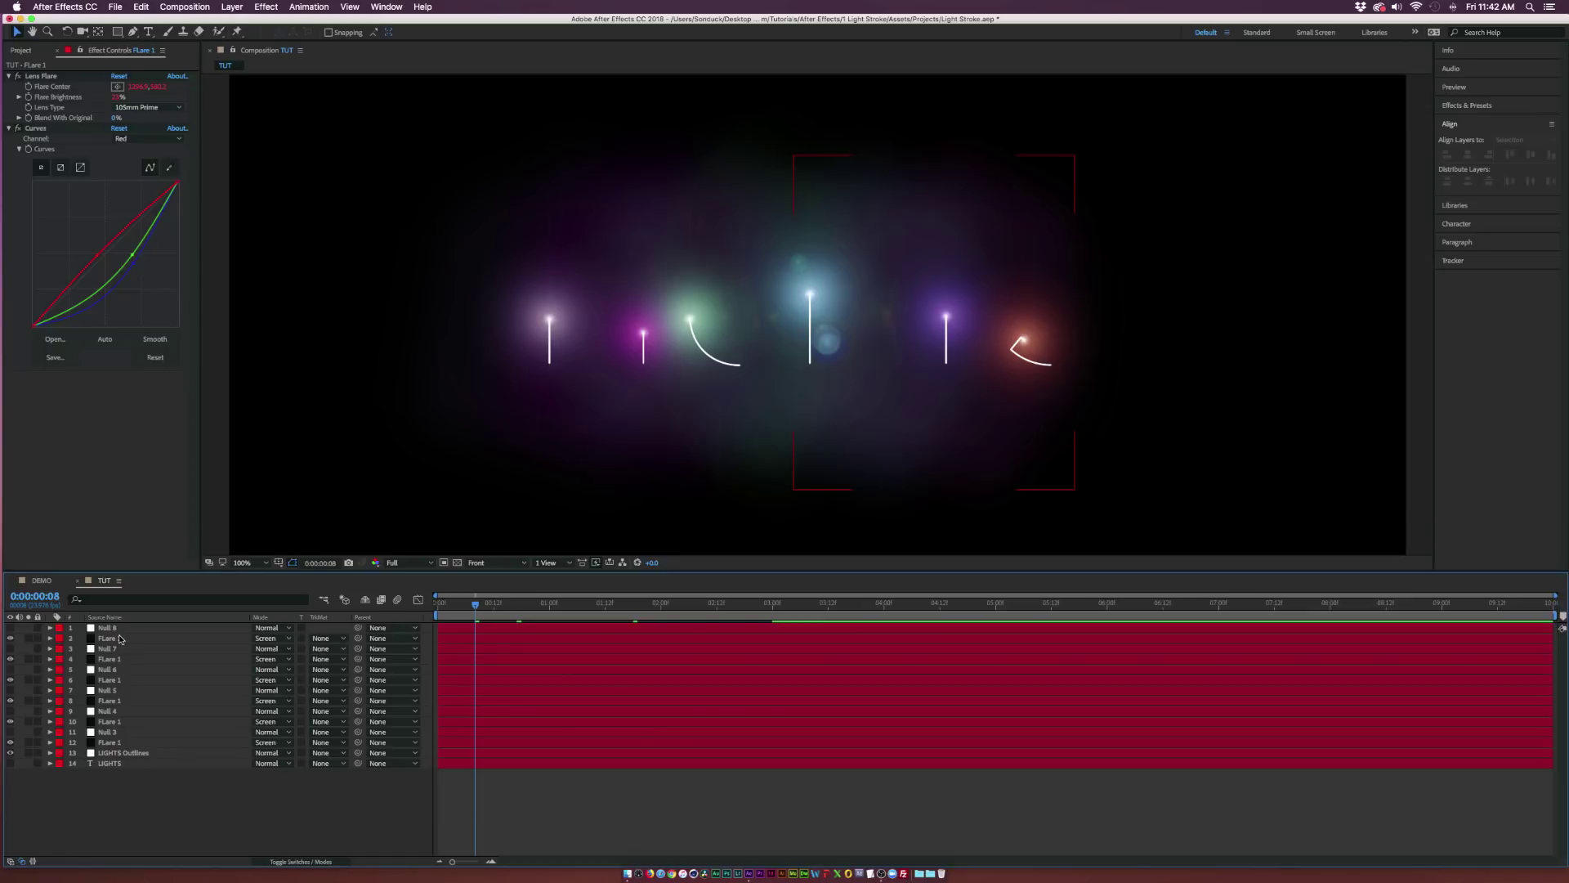
# Move the topmost FLare 1 layer's mask so it surrounds the letter S, and scrub through the animation
pyautogui.click(120, 640)
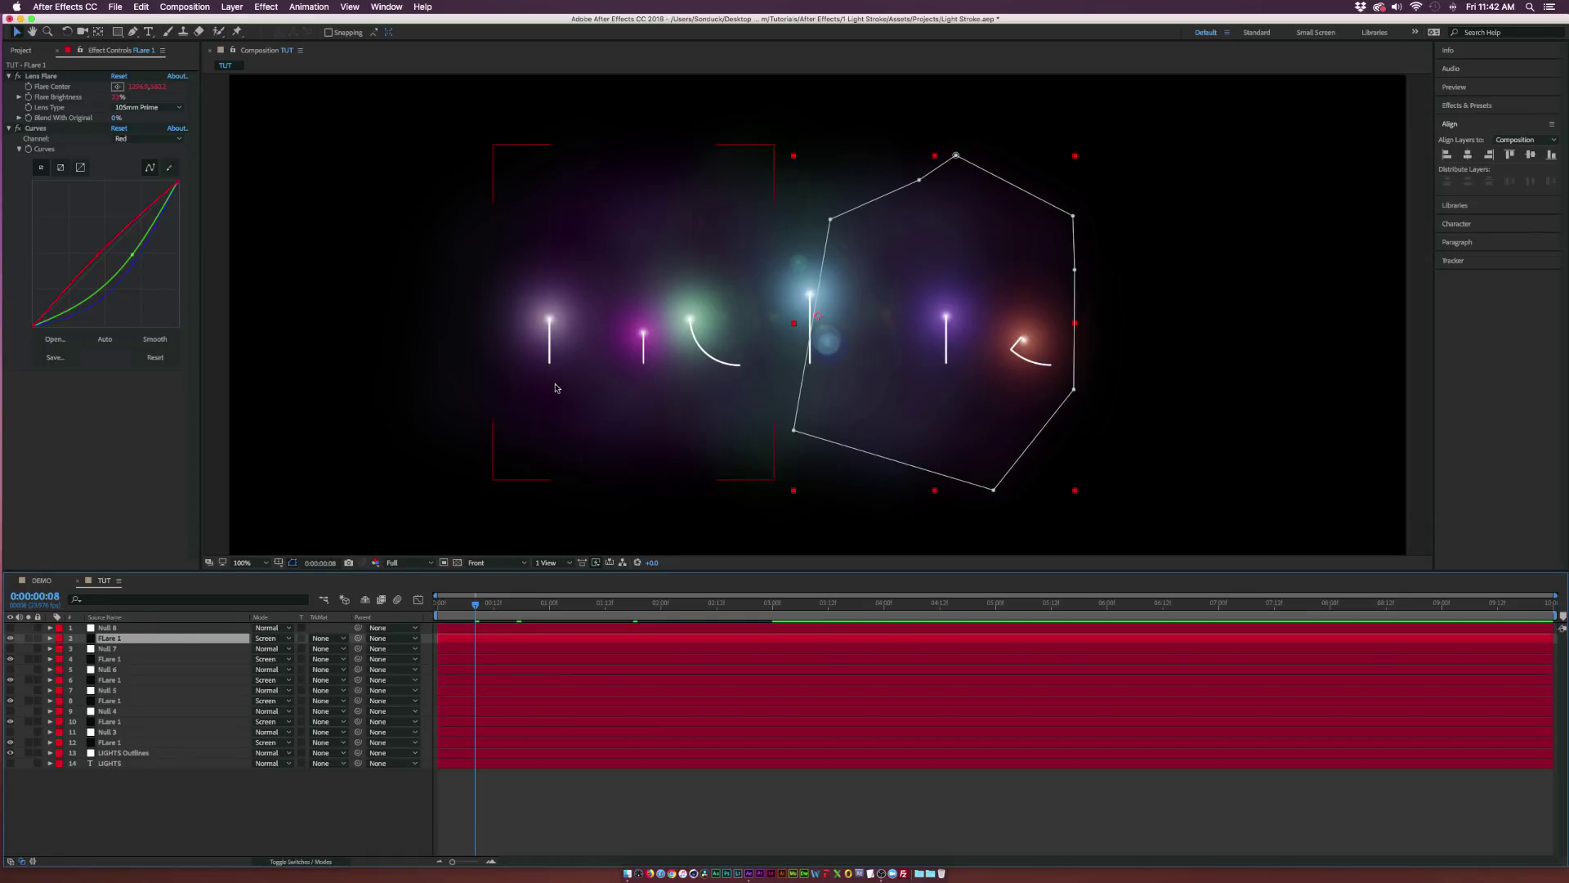
pyautogui.press('m')
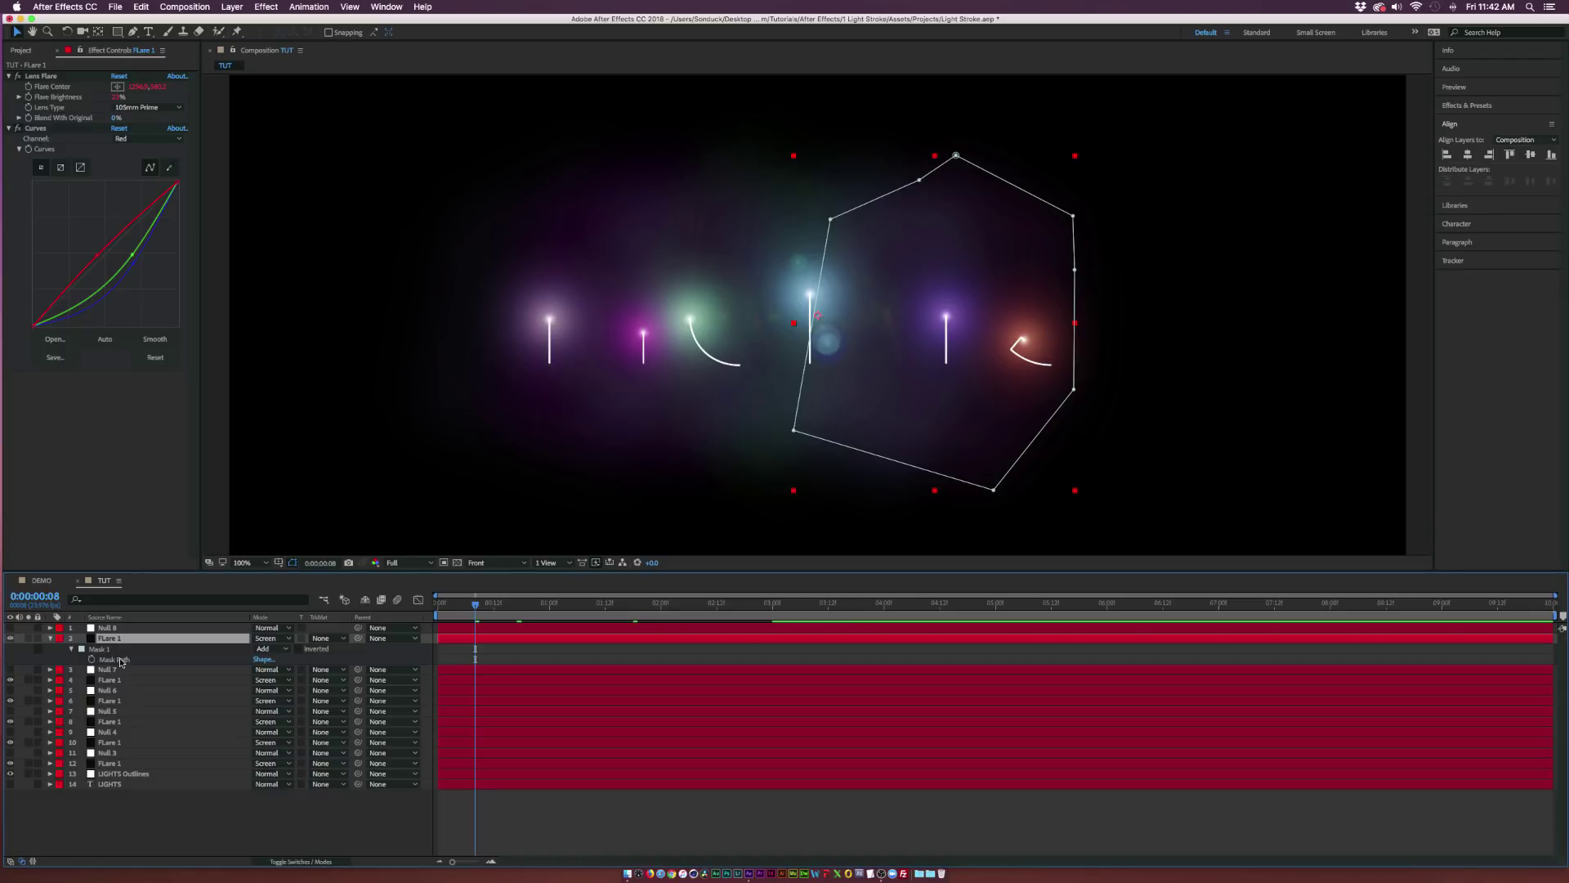
pyautogui.click(116, 660)
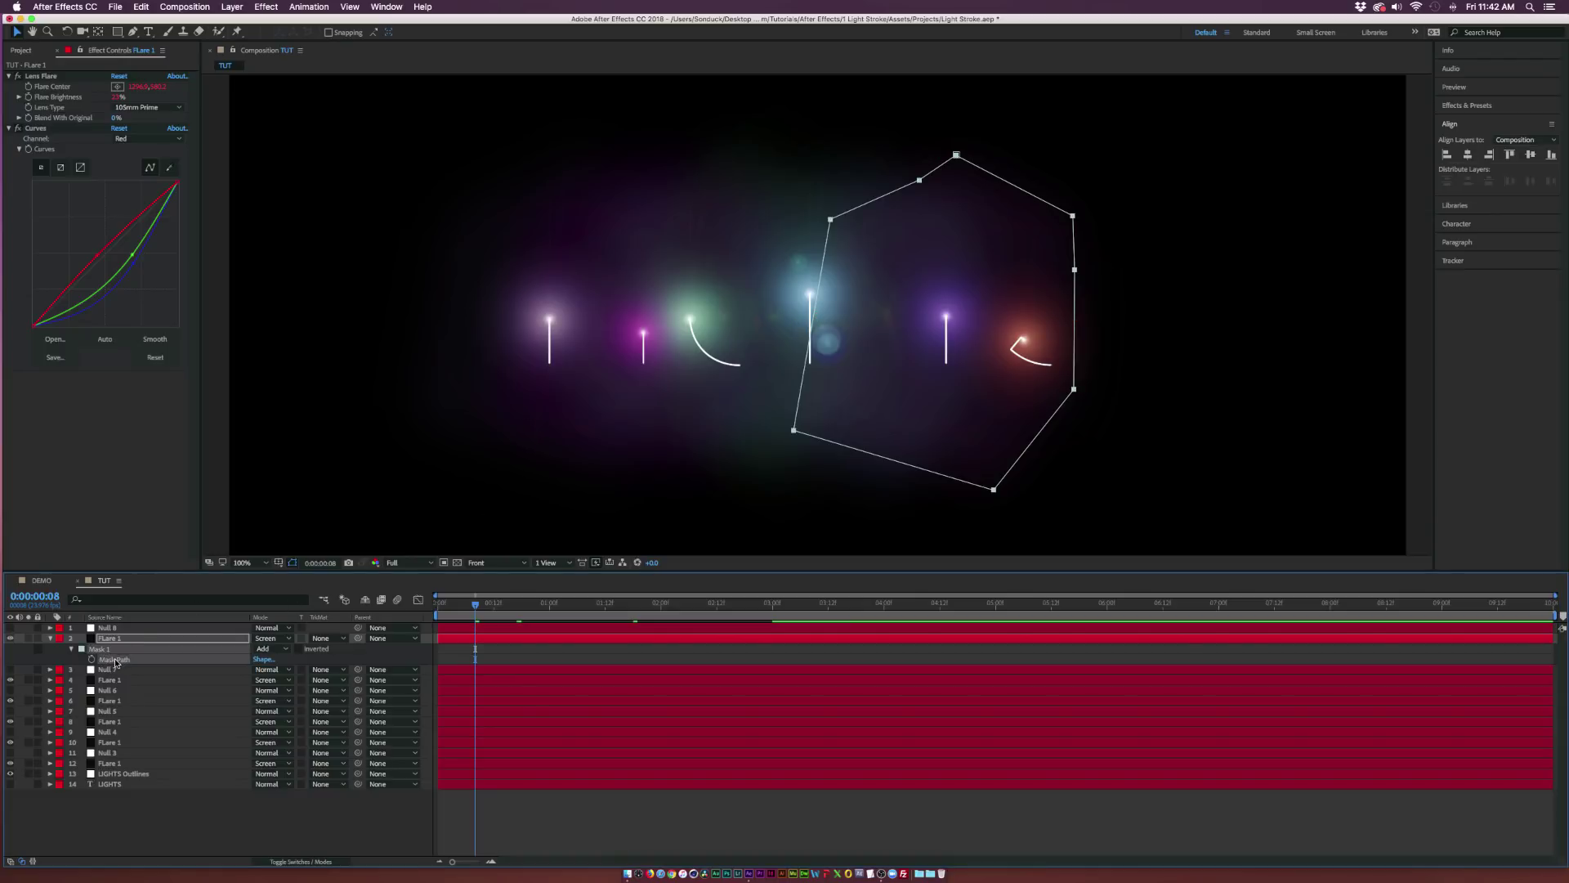
pyautogui.moveTo(958, 156)
pyautogui.mouseDown()
pyautogui.moveTo(1066, 167)
pyautogui.moveTo(775, 197)
pyautogui.moveTo(1046, 161)
pyautogui.mouseUp()
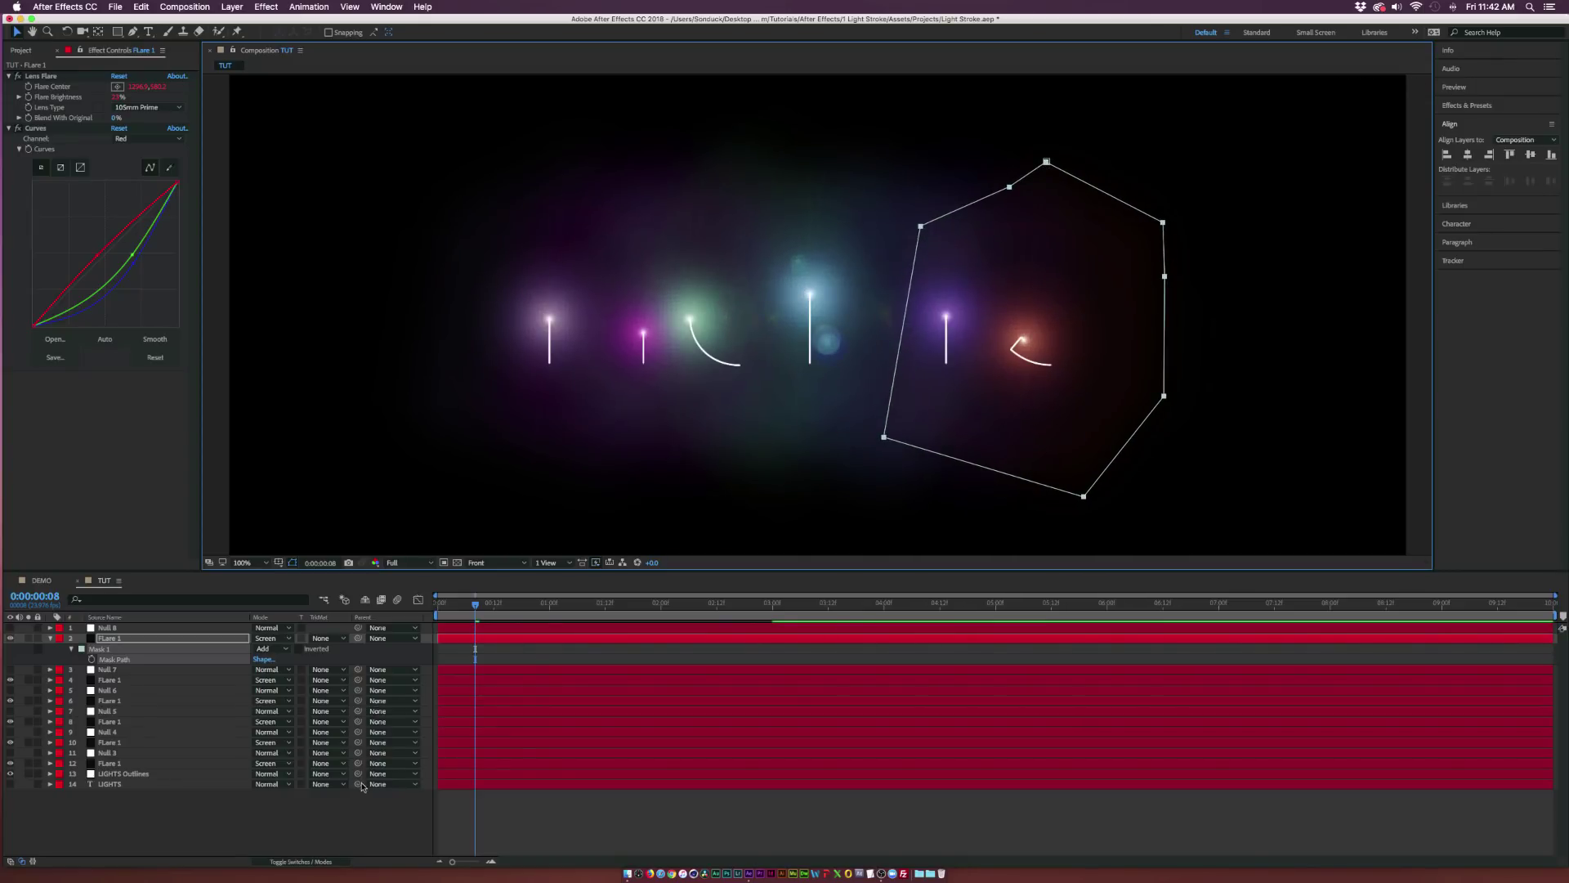
pyautogui.click(340, 804)
pyautogui.press('u')
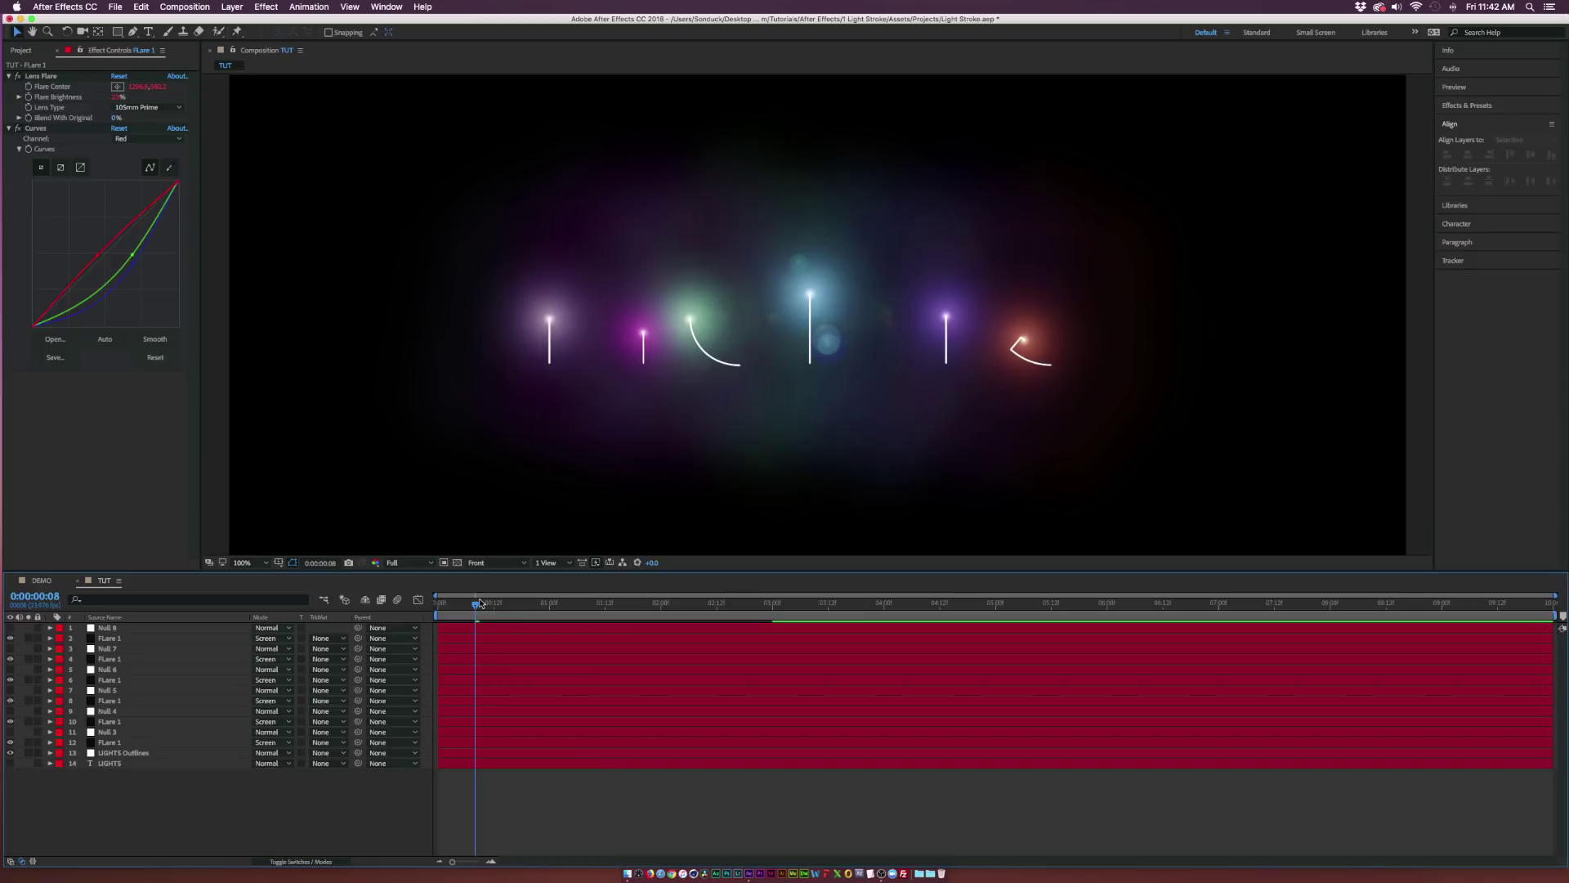
pyautogui.moveTo(478, 603); pyautogui.dragTo(698, 609)
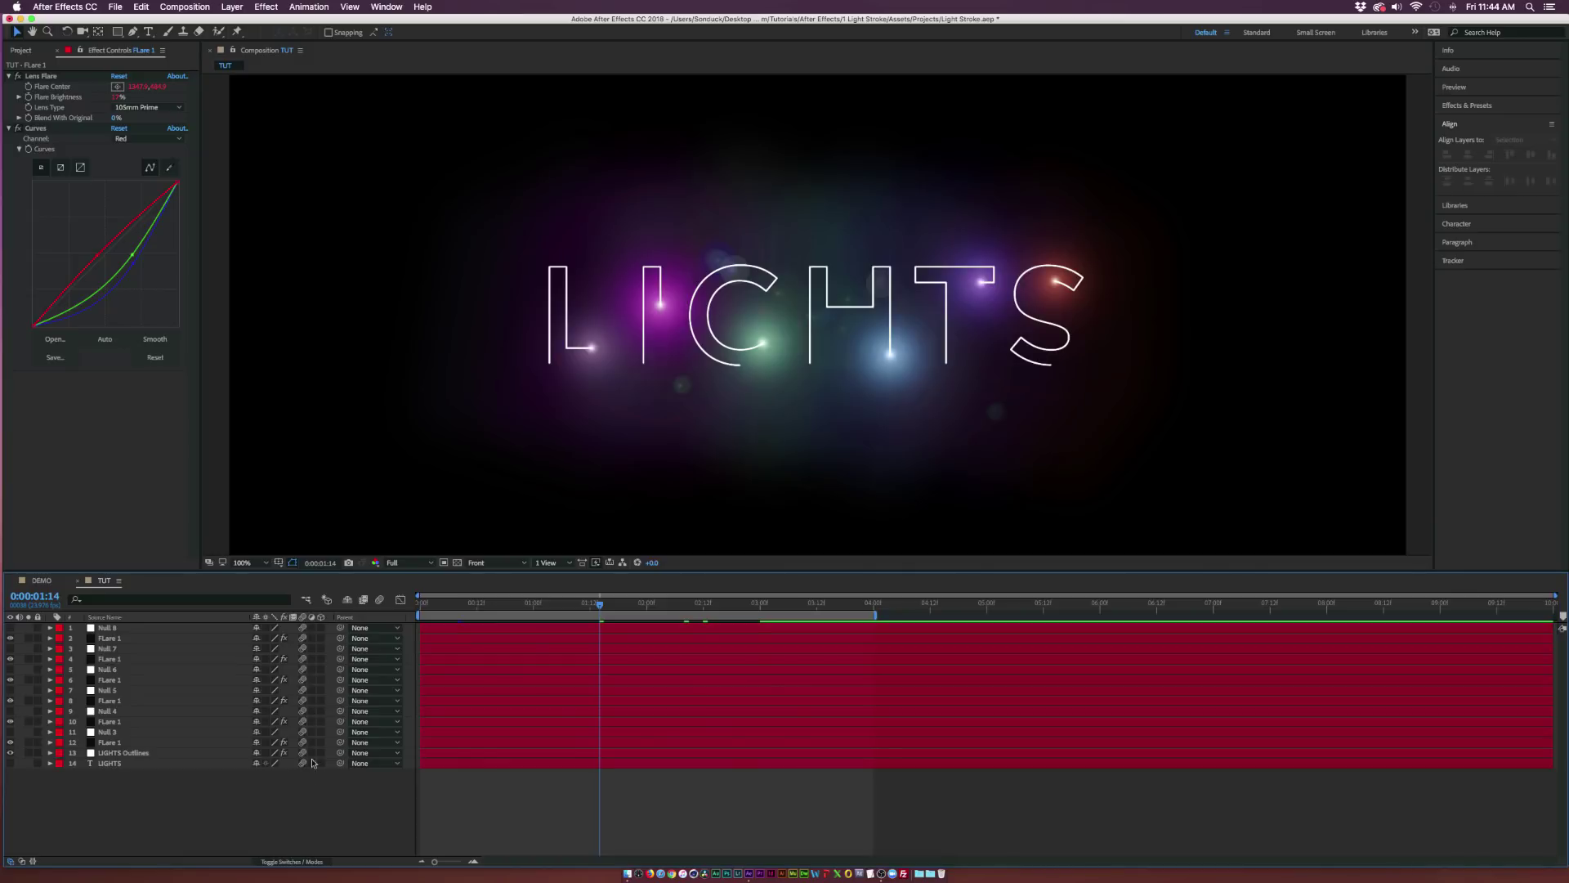
# Enable motion blur for the composition and turn all layers into 3D layers
pyautogui.click(379, 601)
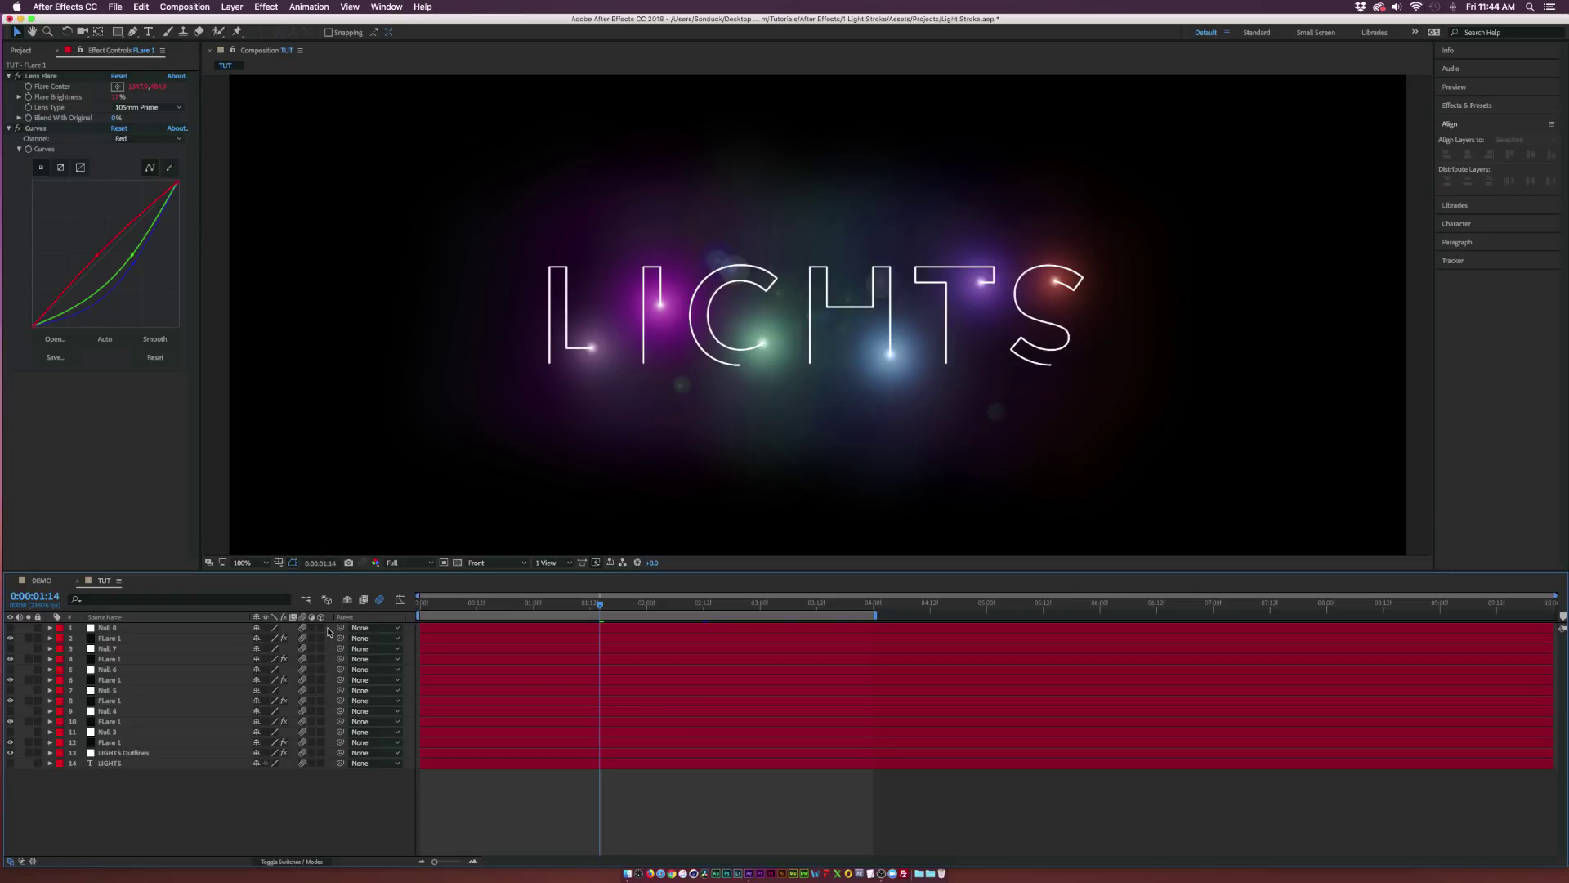
pyautogui.moveTo(321, 628); pyautogui.dragTo(319, 773)
# Add a new camera layer to the composition with the offered settings
pyautogui.click(235, 8)
pyautogui.moveTo(245, 22)
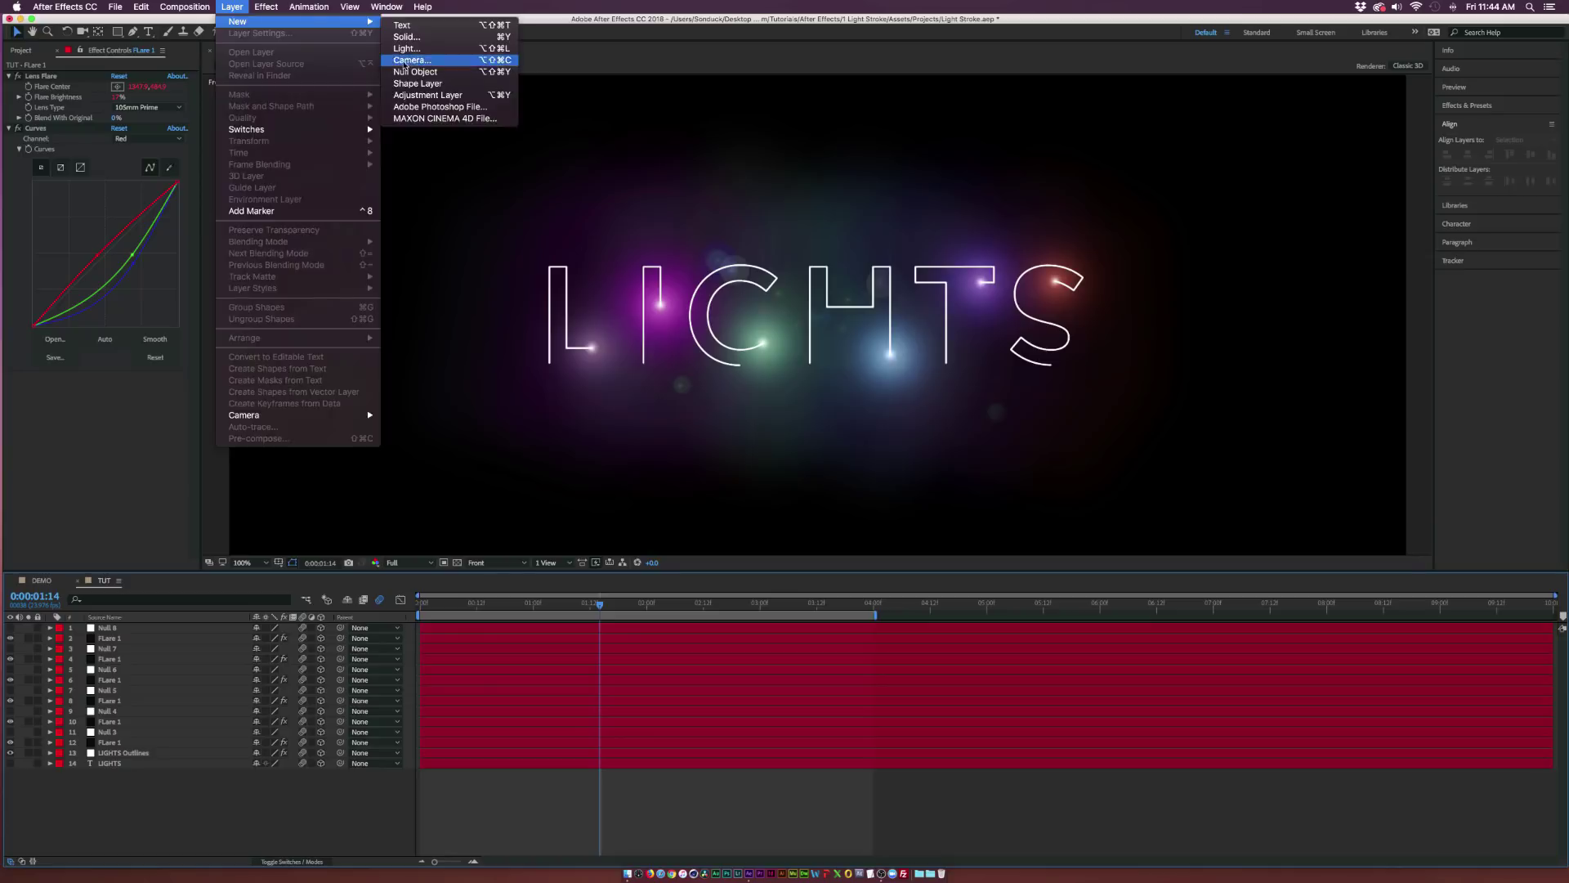
pyautogui.click(405, 60)
pyautogui.click(973, 578)
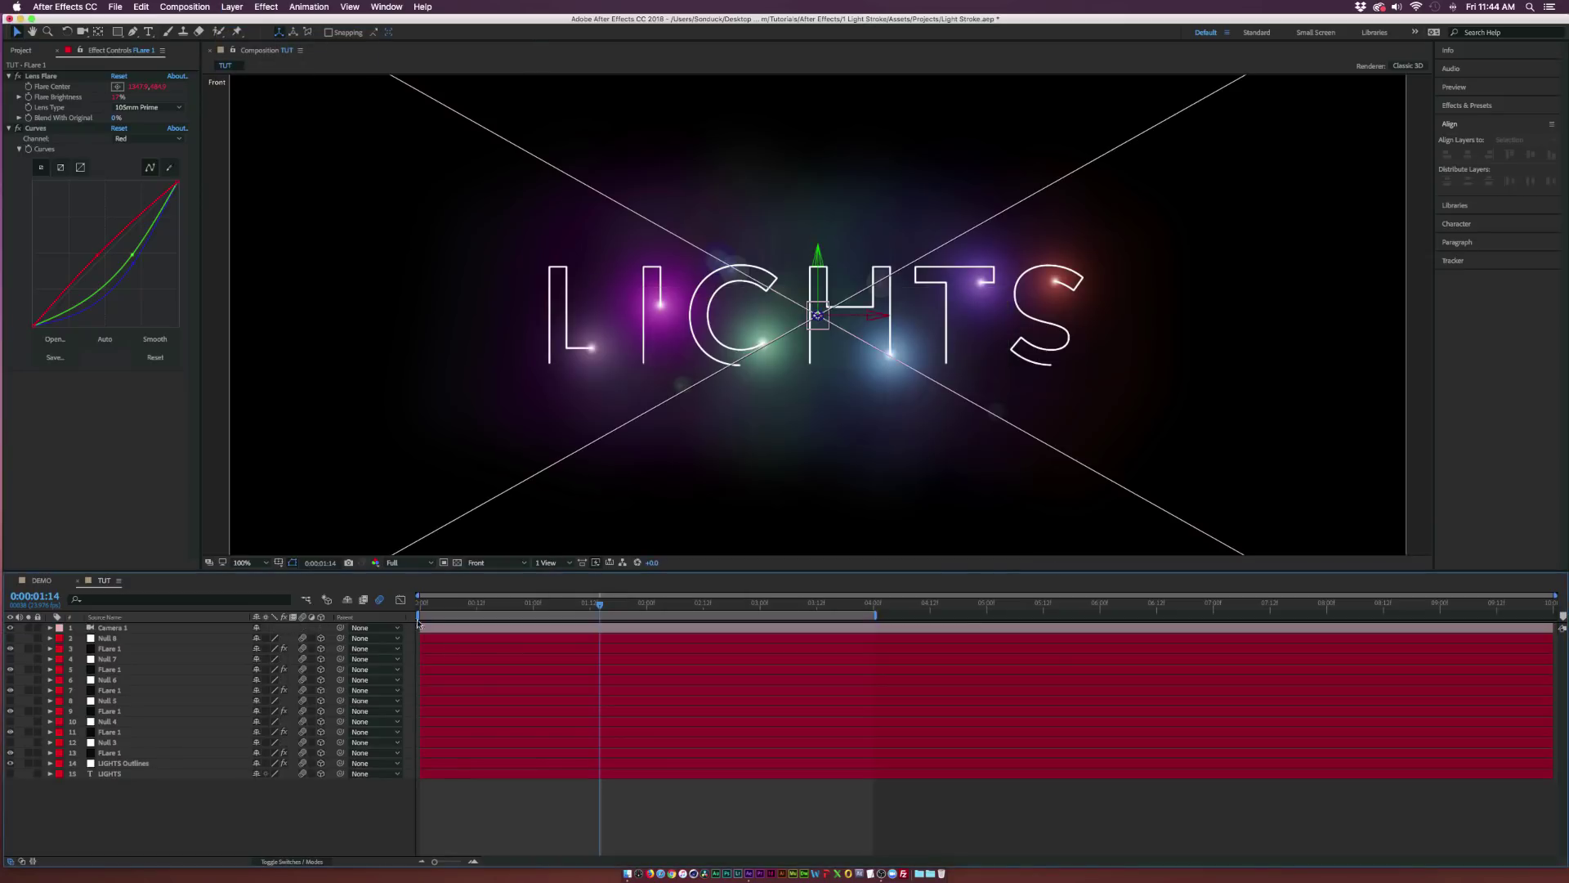
# Animate the camera with Position keyframes at 0:00:00:00 and 0:00:05:00, orbiting it to an angled view of the text at the second
pyautogui.press('Home')
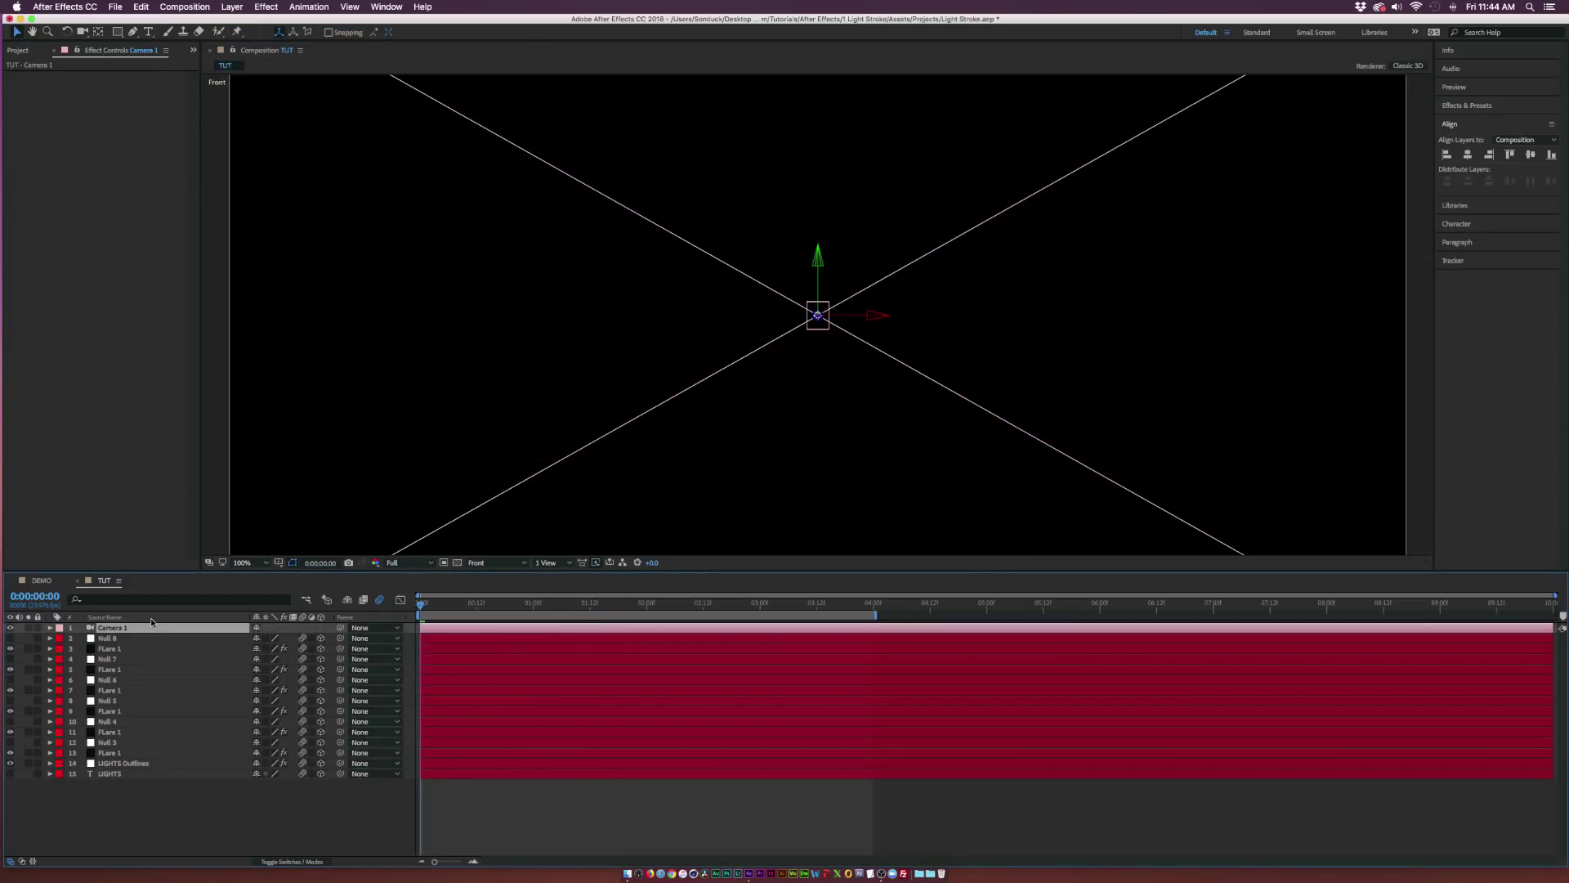
pyautogui.press('p')
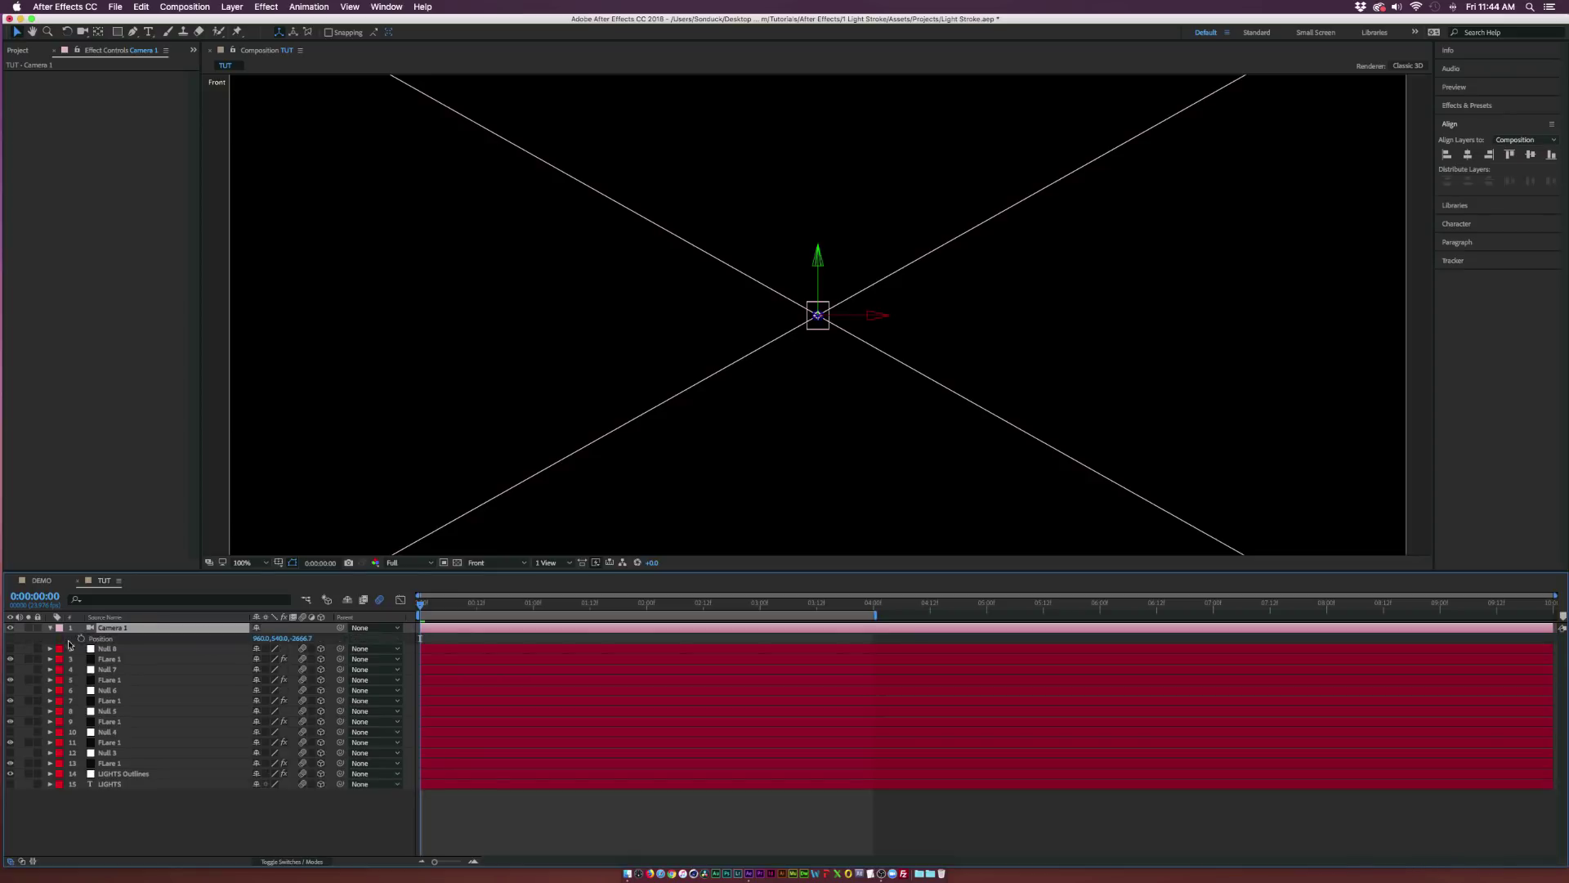
pyautogui.moveTo(869, 609); pyautogui.dragTo(987, 615)
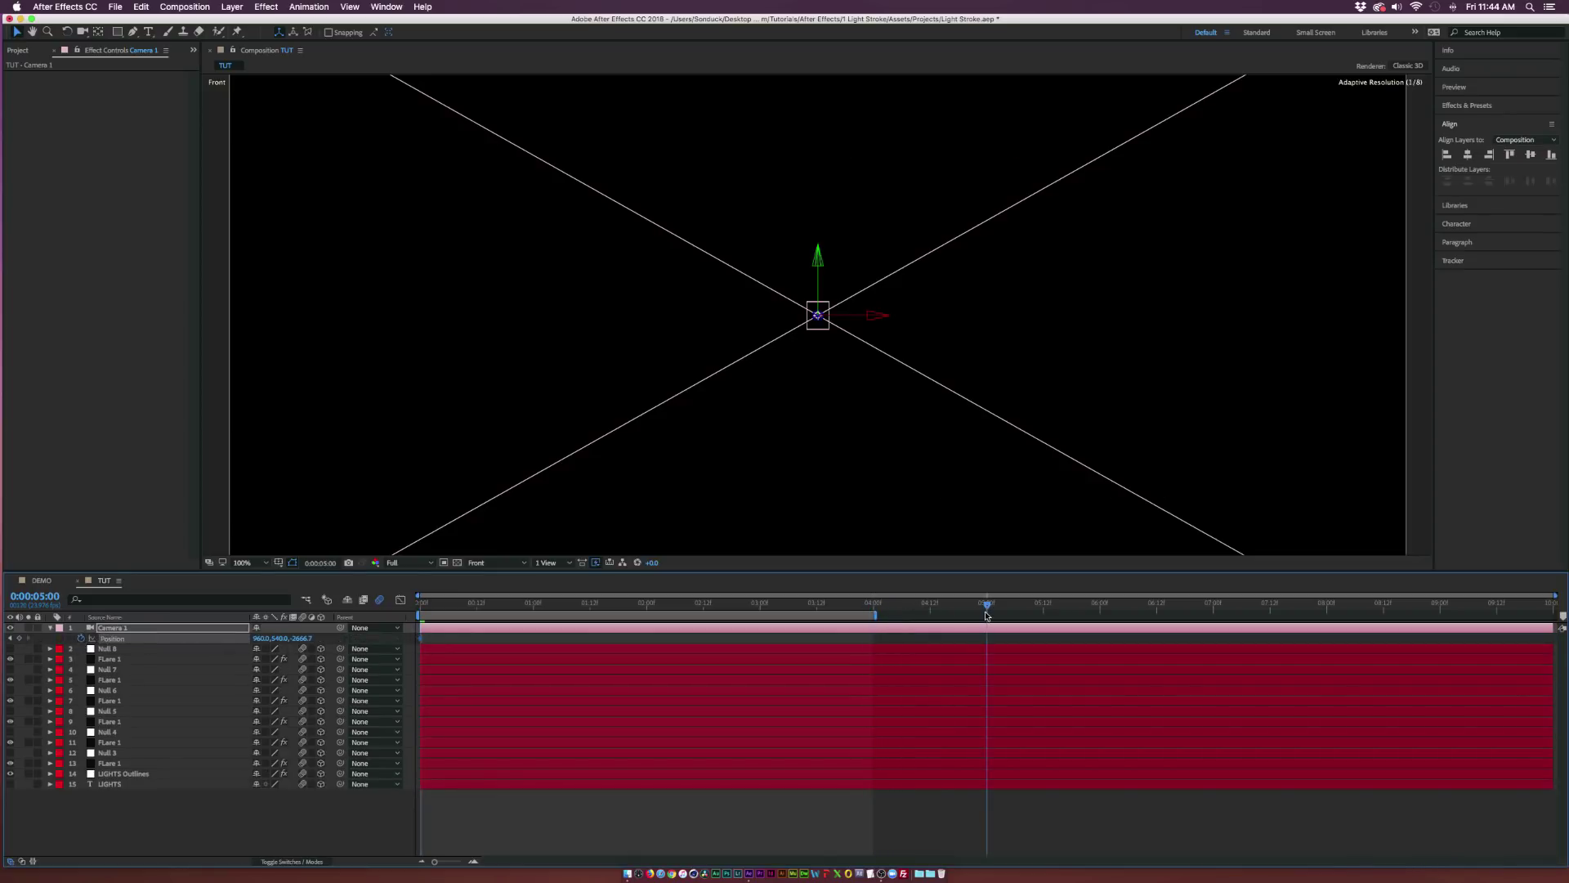
pyautogui.click(67, 32)
pyautogui.moveTo(81, 34); pyautogui.dragTo(122, 46)
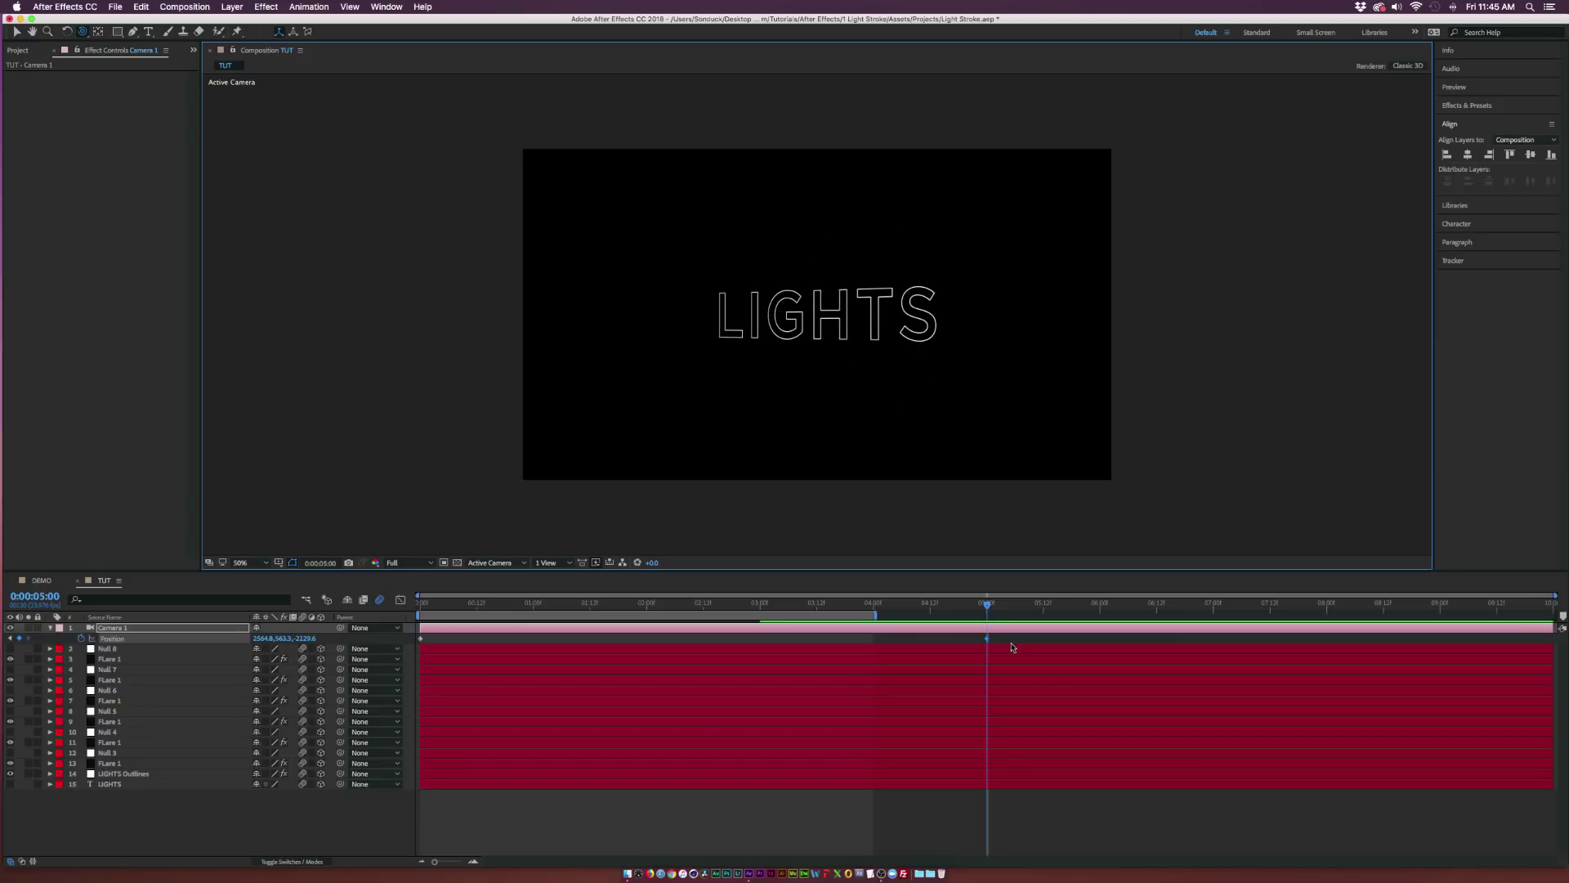
# Time-reverse the camera's Position keyframes
pyautogui.rightClick(422, 641)
pyautogui.click(407, 640)
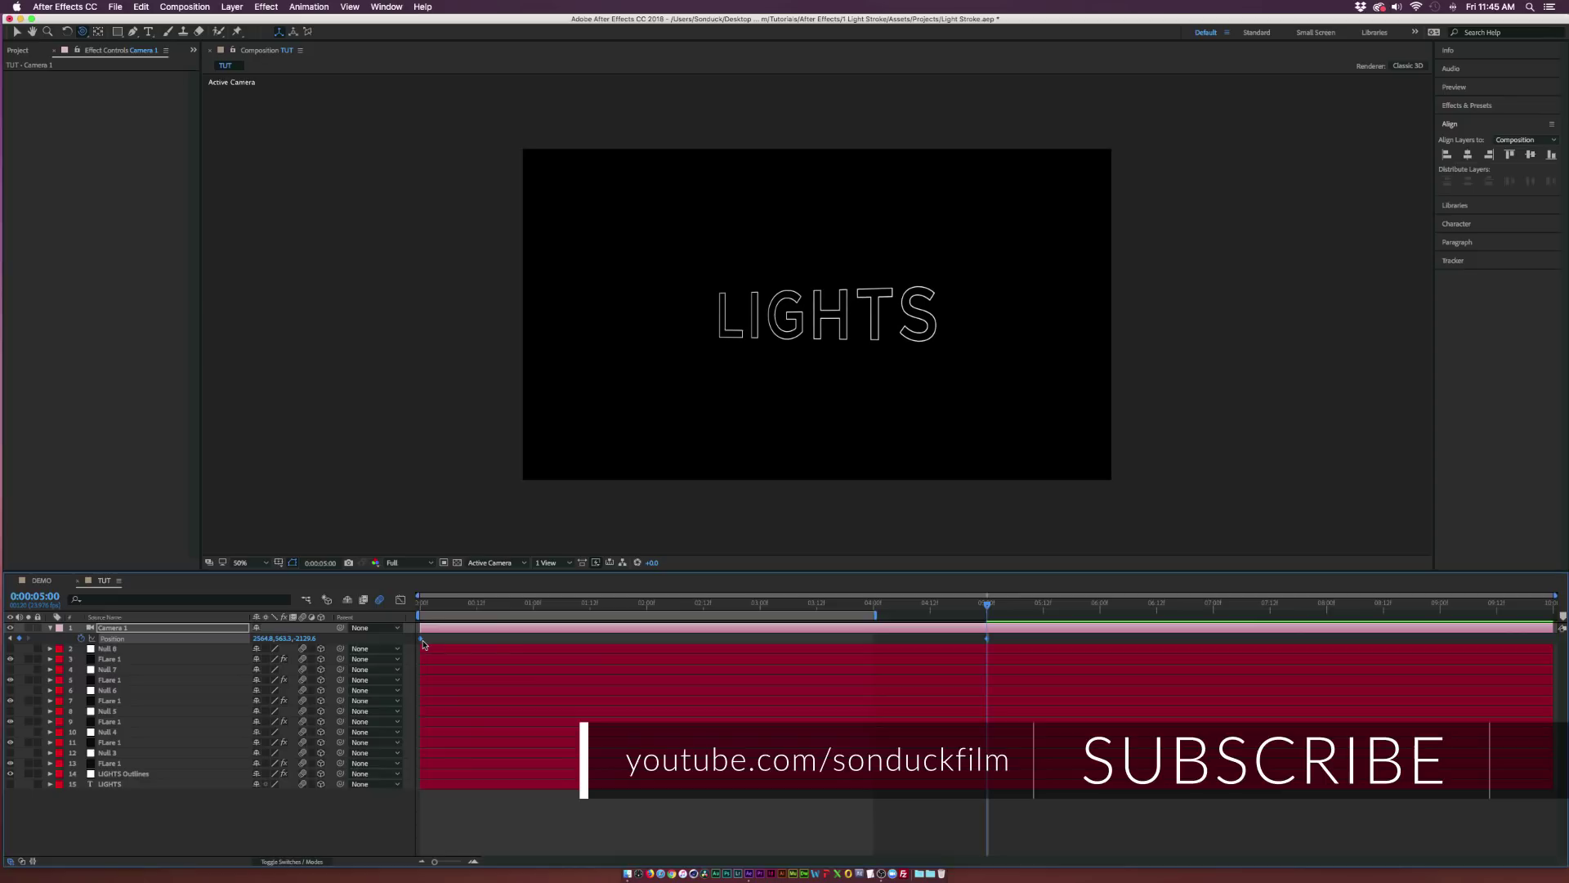
pyautogui.rightClick(423, 642)
pyautogui.moveTo(507, 781)
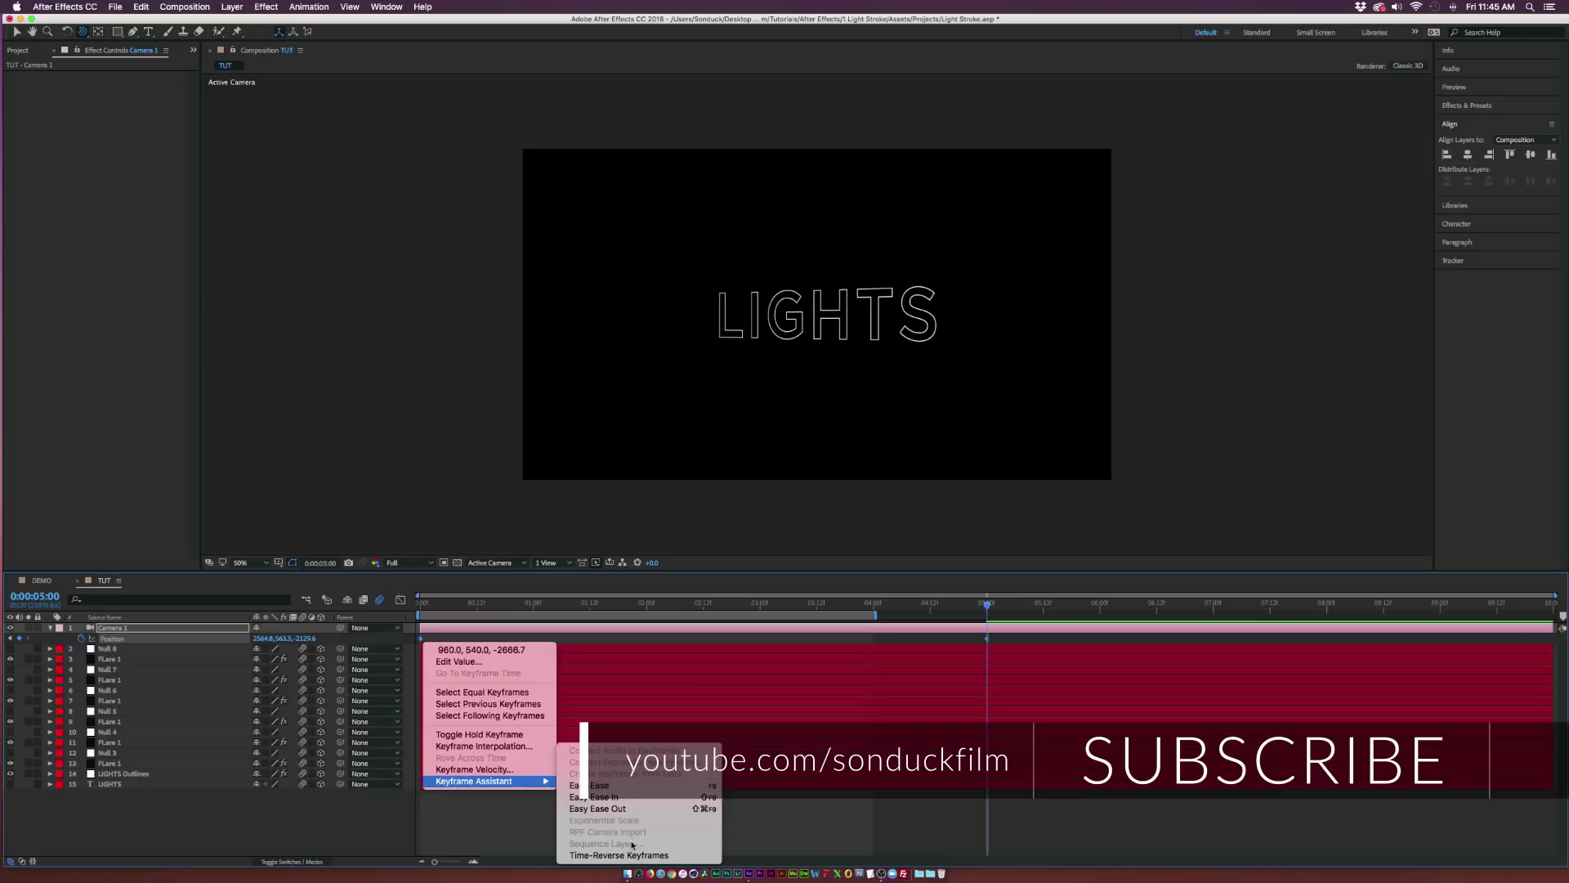
pyautogui.click(621, 855)
# Fit the composition in the viewer and preview the camera move with the light strokes
pyautogui.click(434, 606)
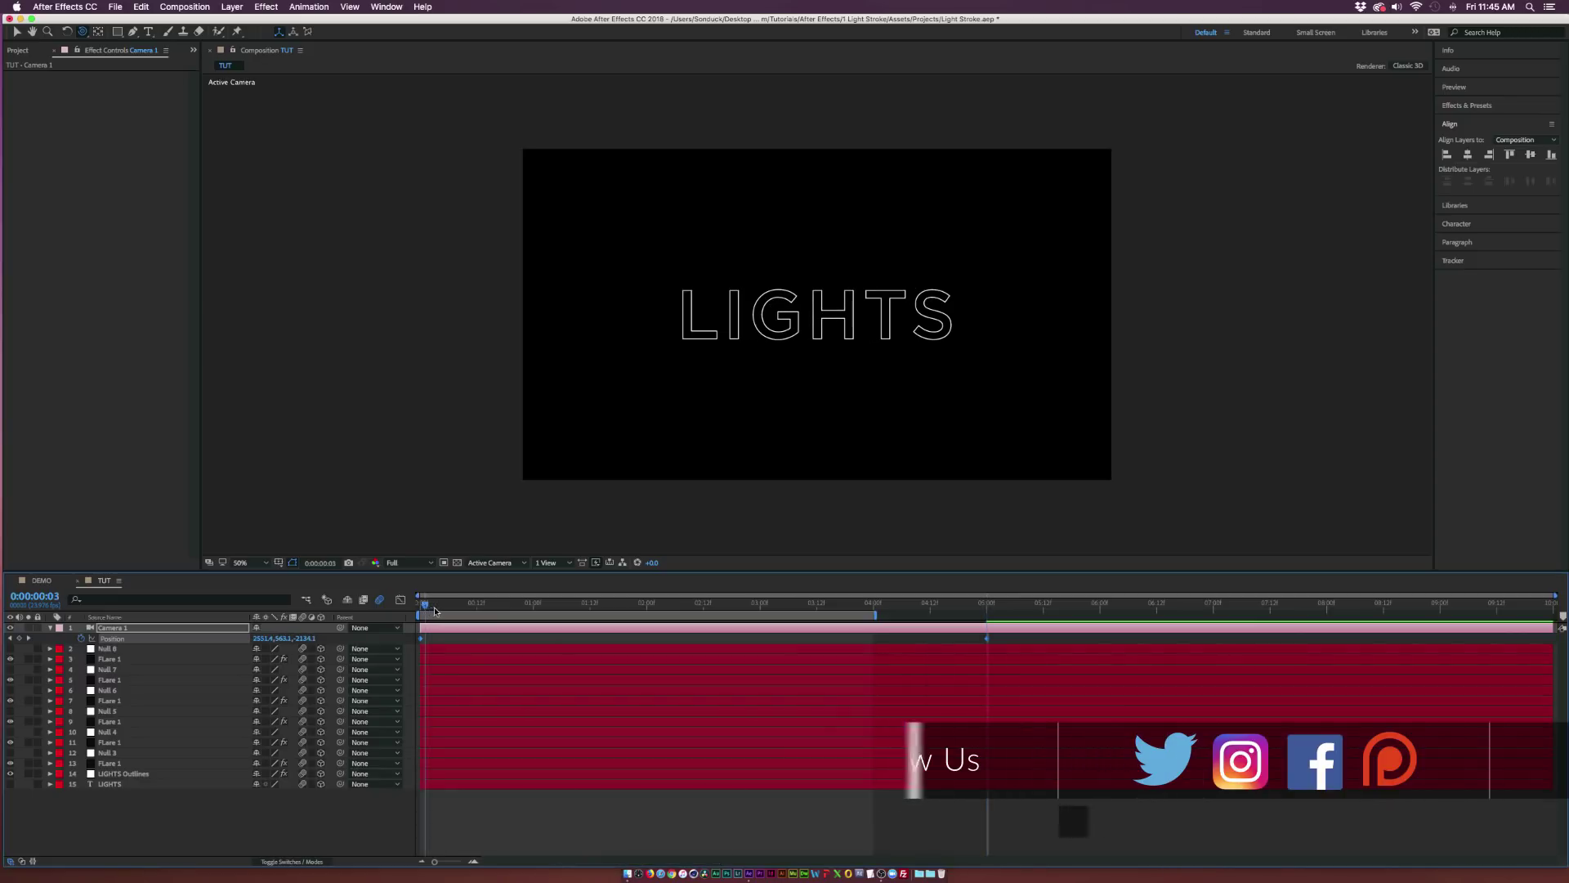
pyautogui.moveTo(435, 611); pyautogui.dragTo(467, 609)
pyautogui.click(243, 562)
pyautogui.click(233, 571)
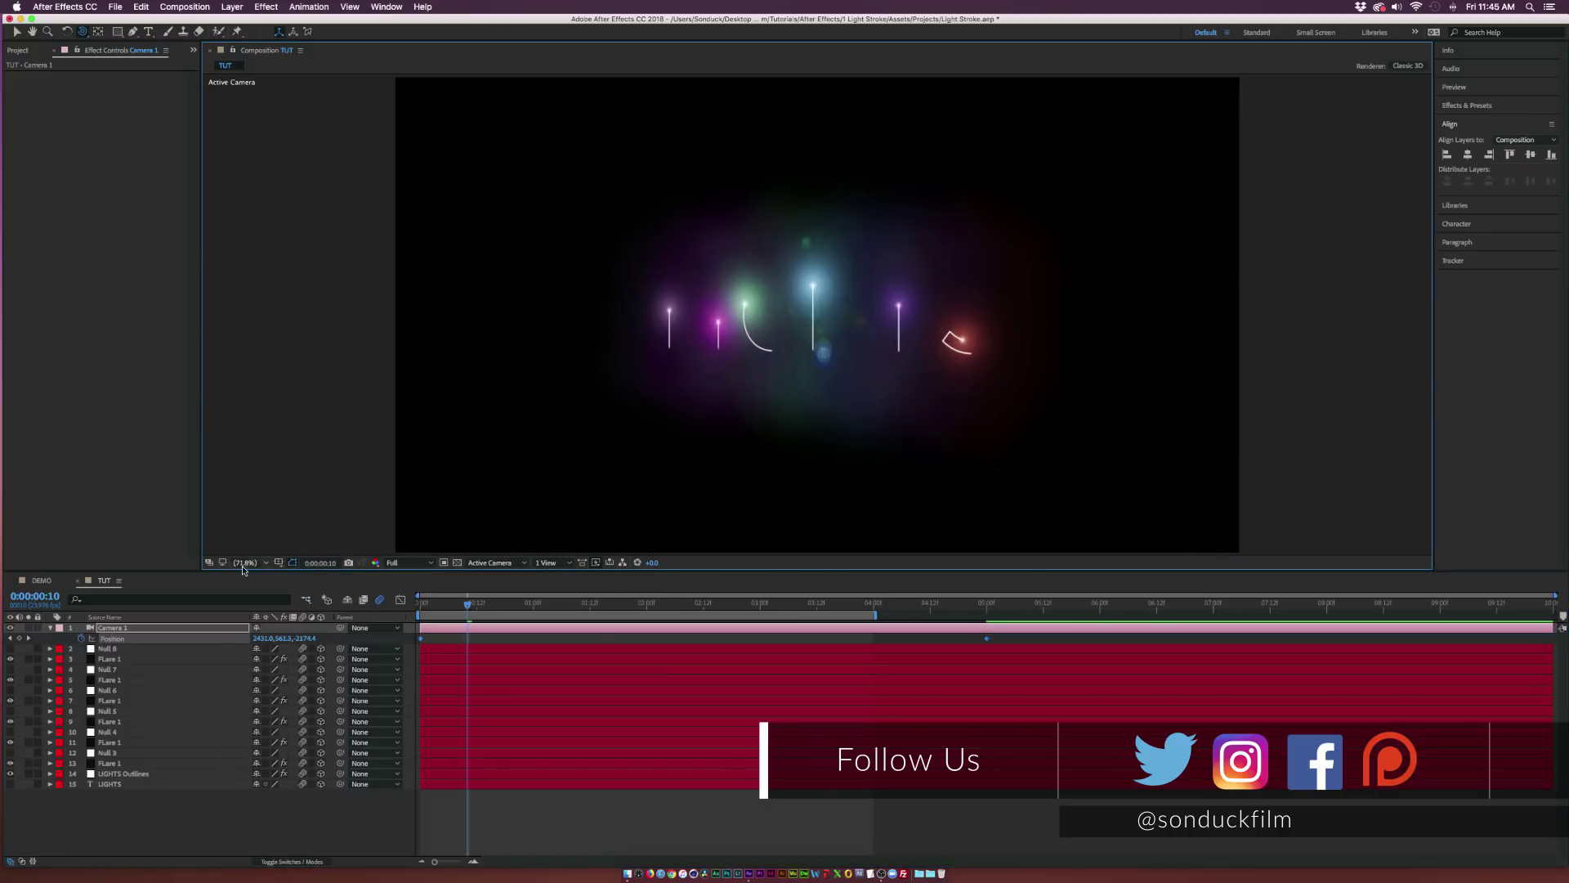
pyautogui.click(637, 603)
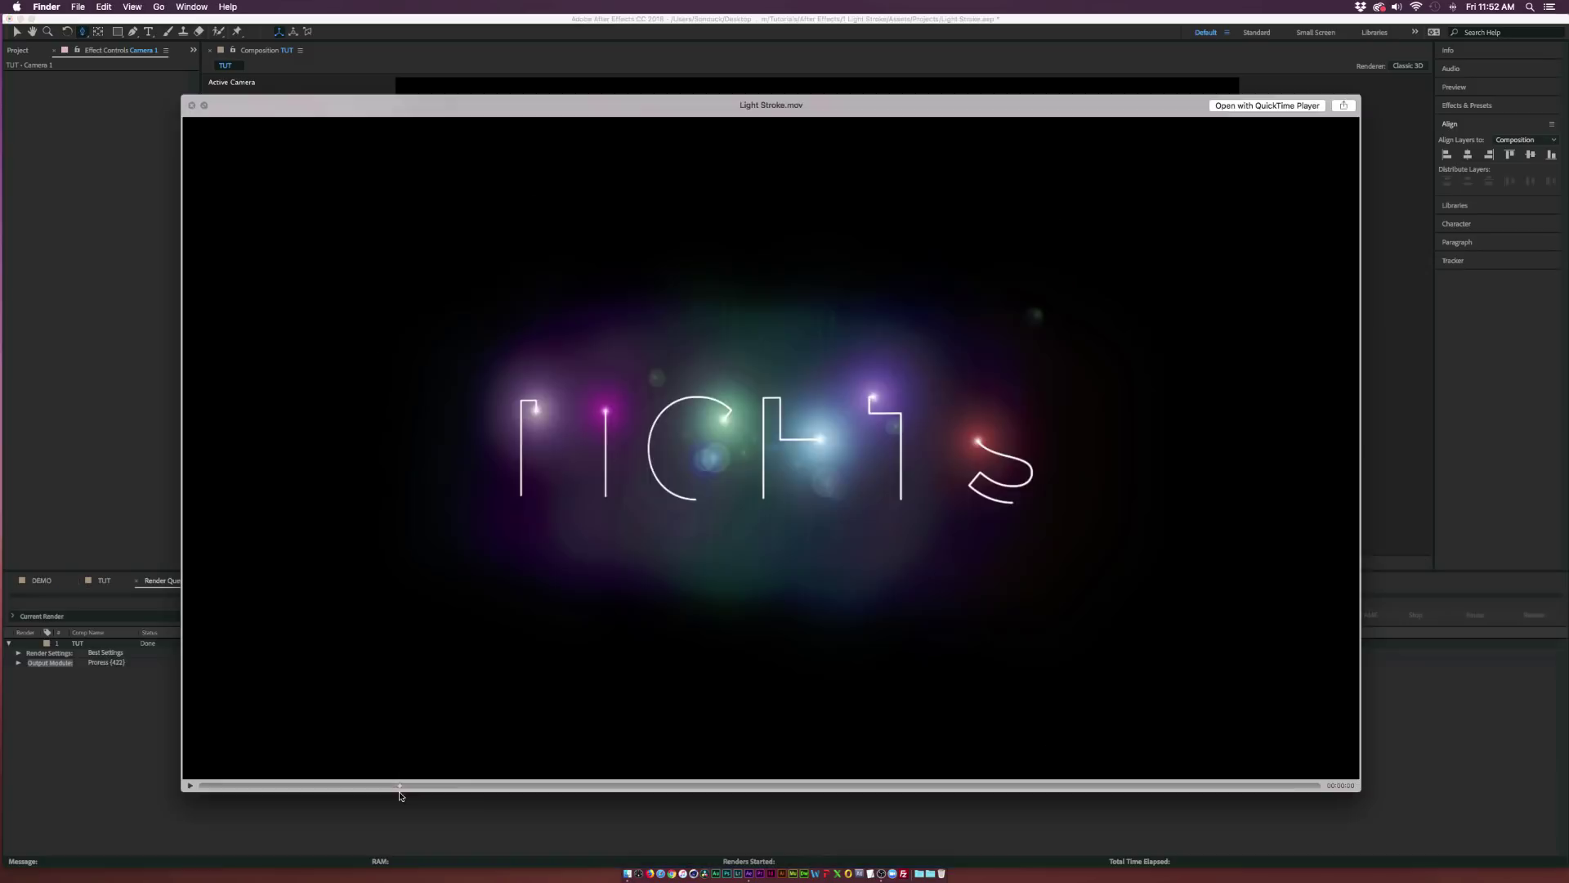
# Play the rendered Light Stroke.mov in a Finder preview, then close the preview
pyautogui.moveTo(400, 791)
pyautogui.mouseDown()
pyautogui.moveTo(630, 791)
pyautogui.moveTo(670, 776)
pyautogui.mouseUp()
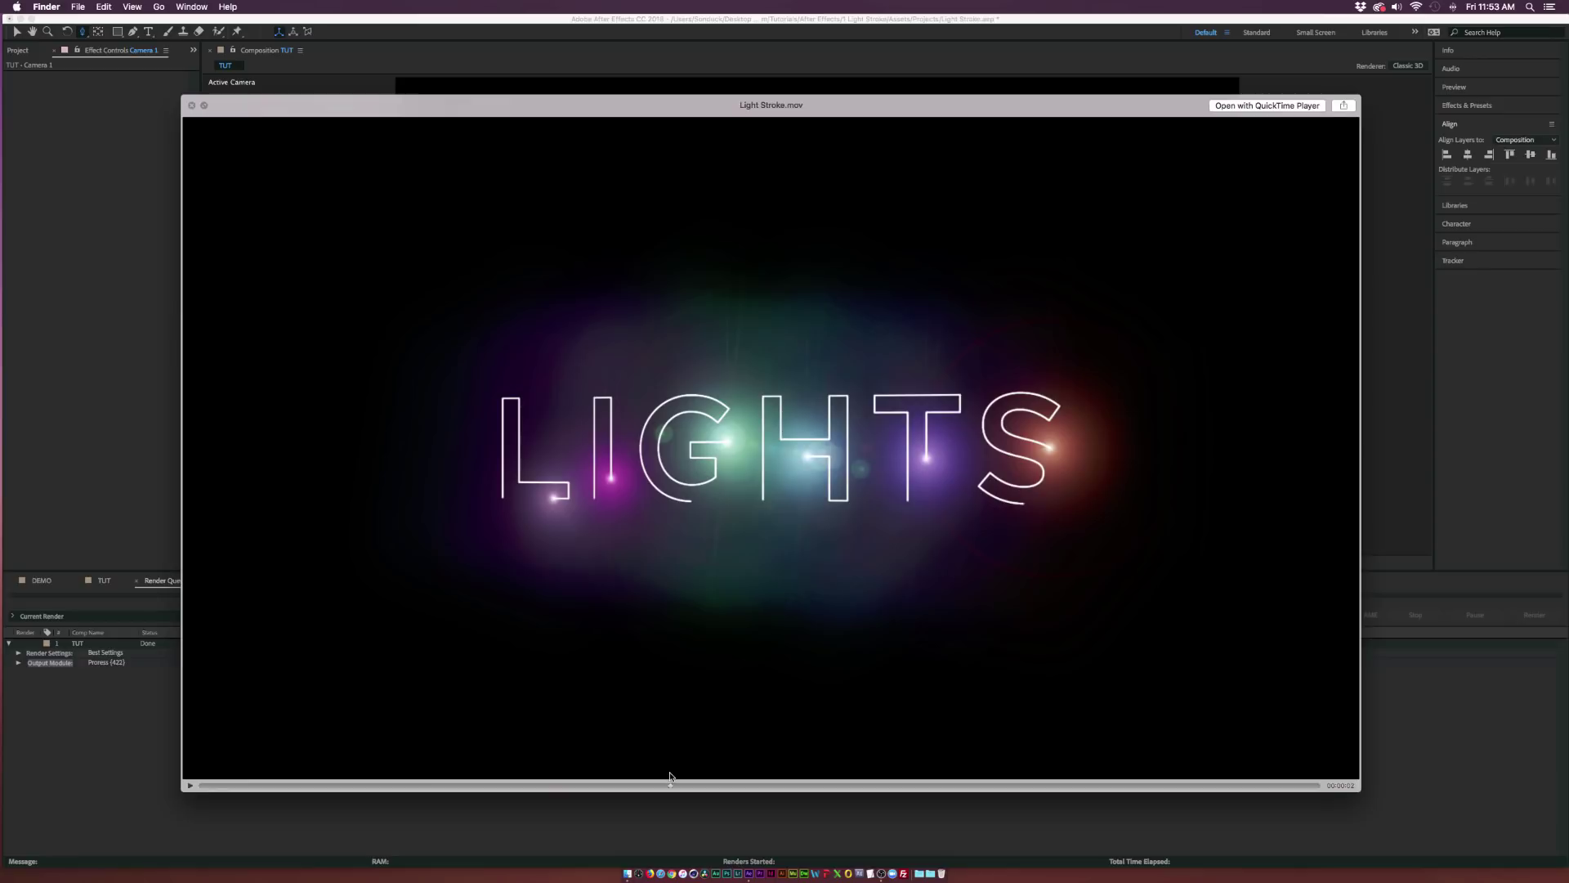
pyautogui.moveTo(670, 776); pyautogui.dragTo(668, 780)
pyautogui.press('space')
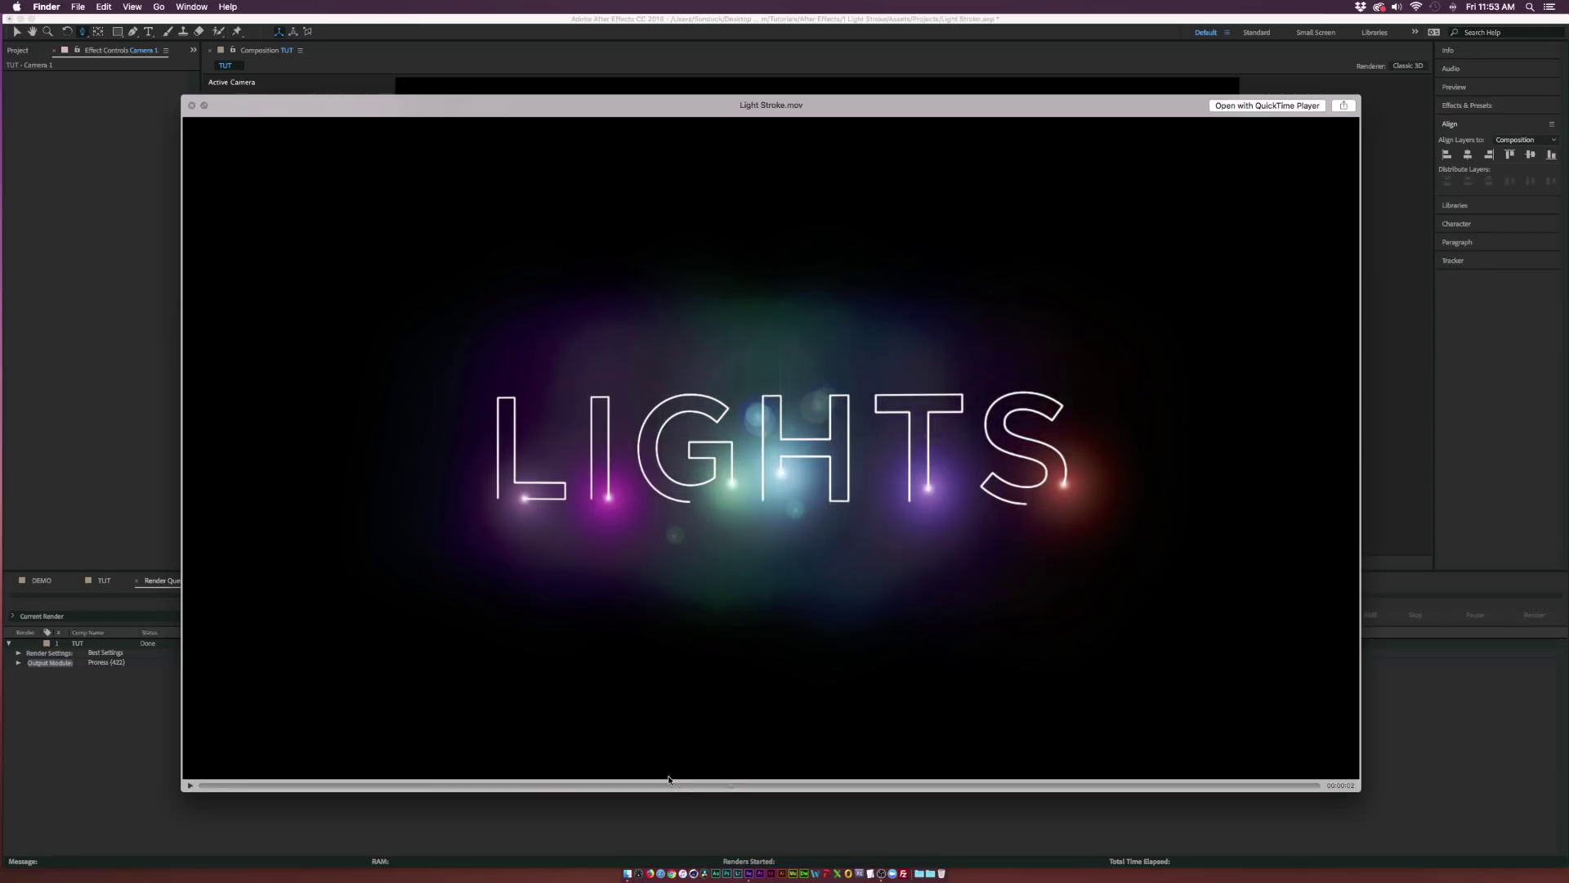
pyautogui.press('space')
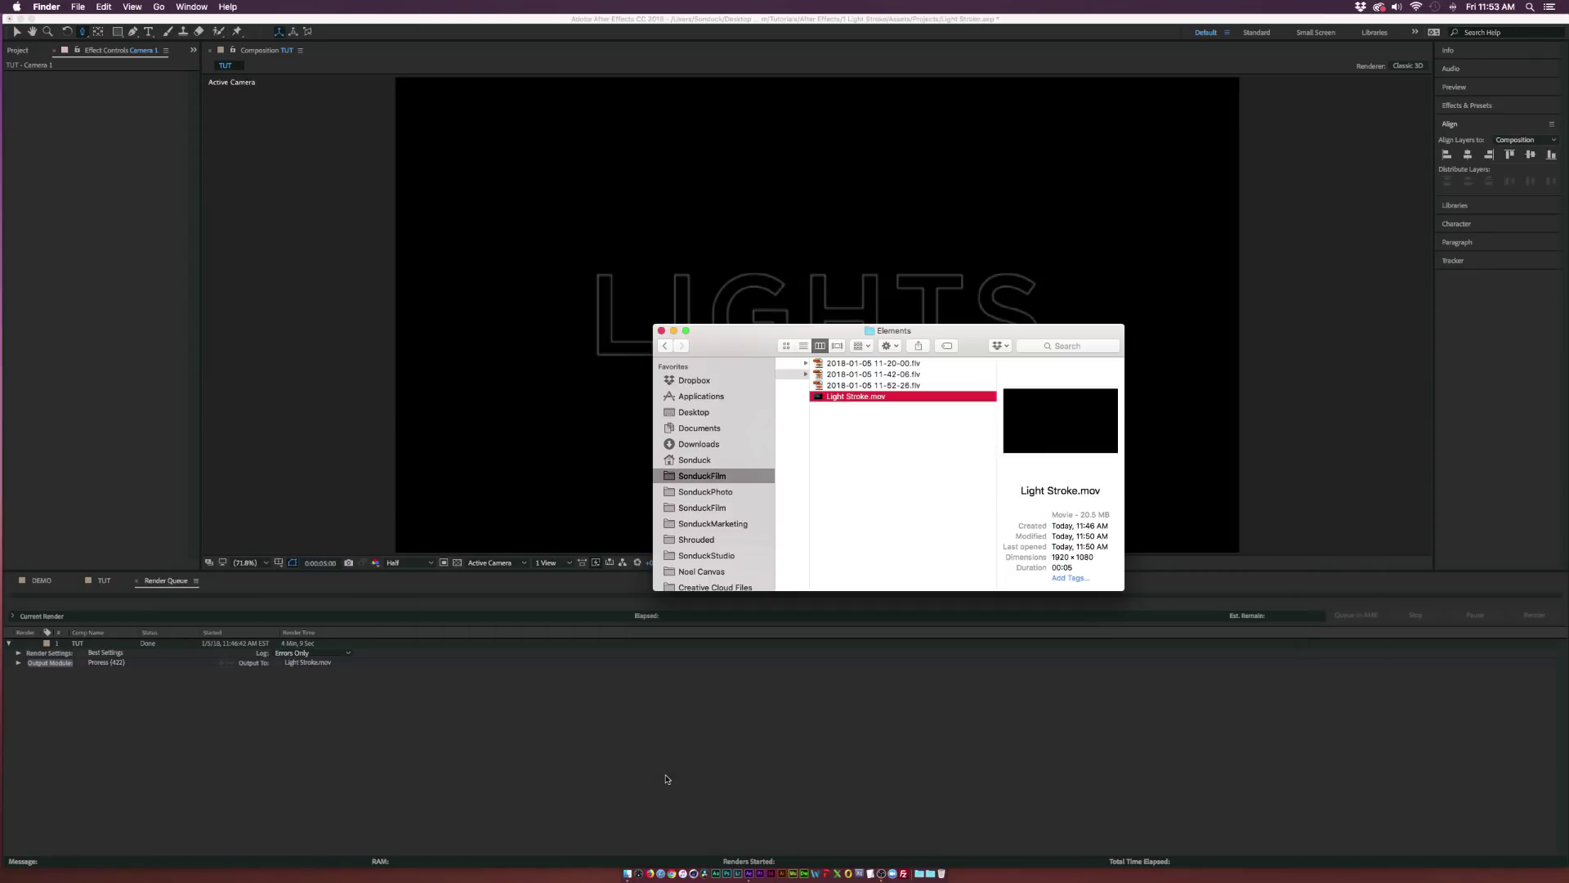